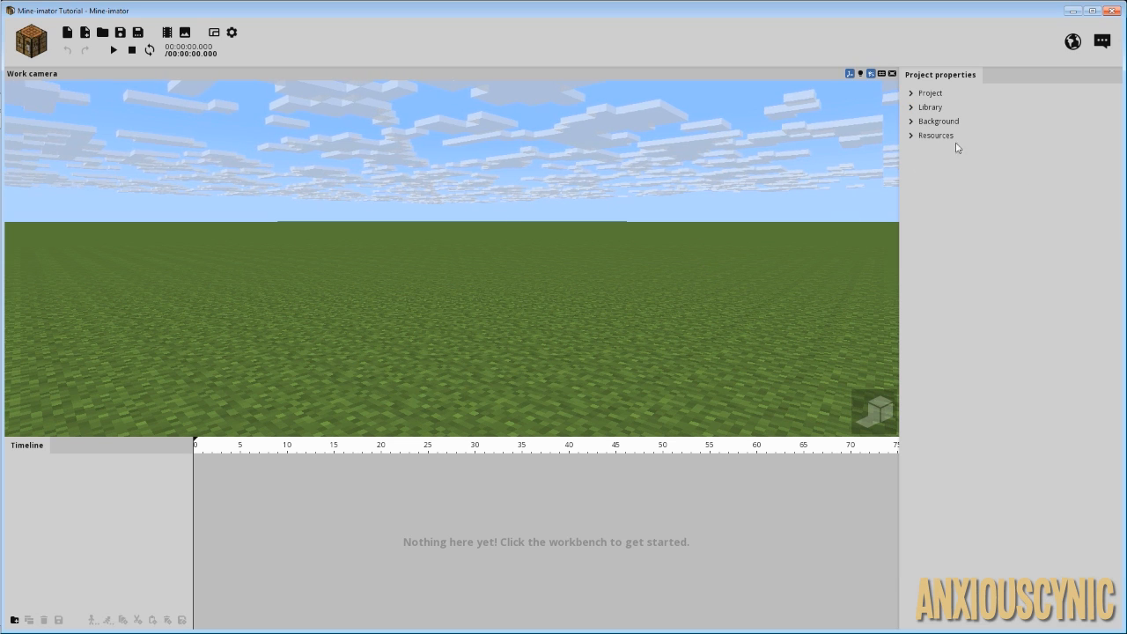
# Hide the ground and the clouds in the project's background settings
pyautogui.click(924, 127)
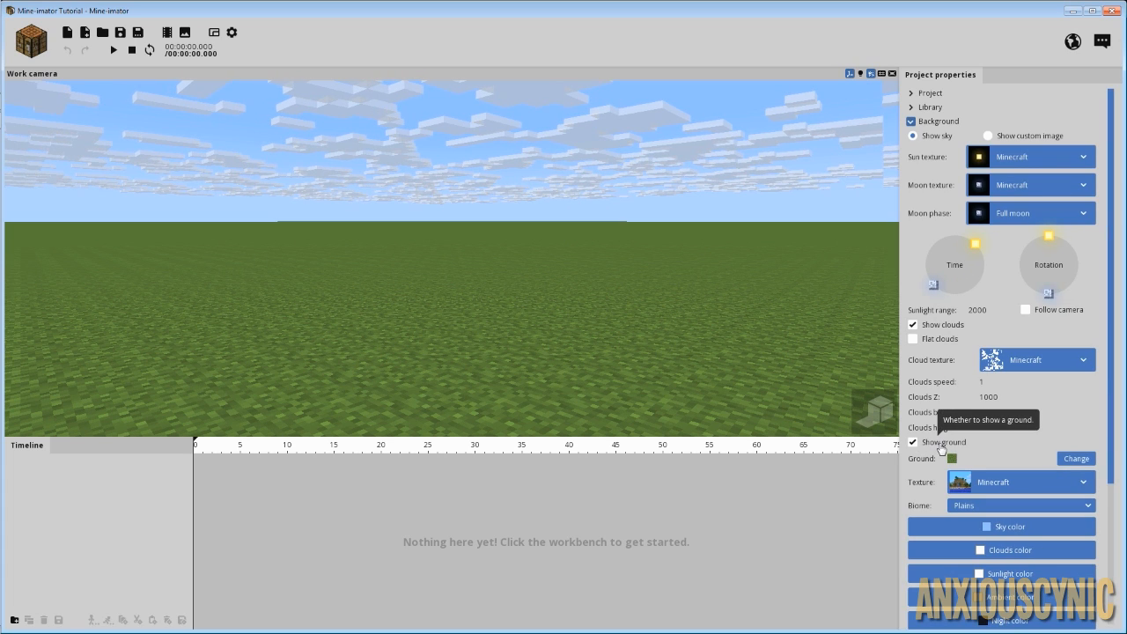
pyautogui.click(913, 443)
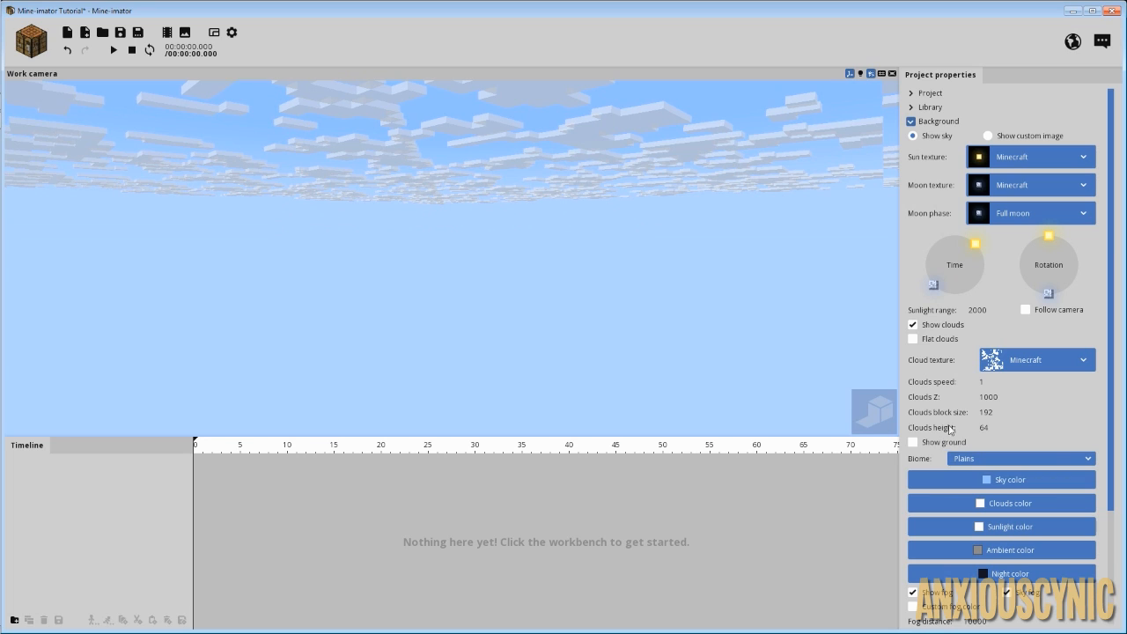
pyautogui.click(946, 328)
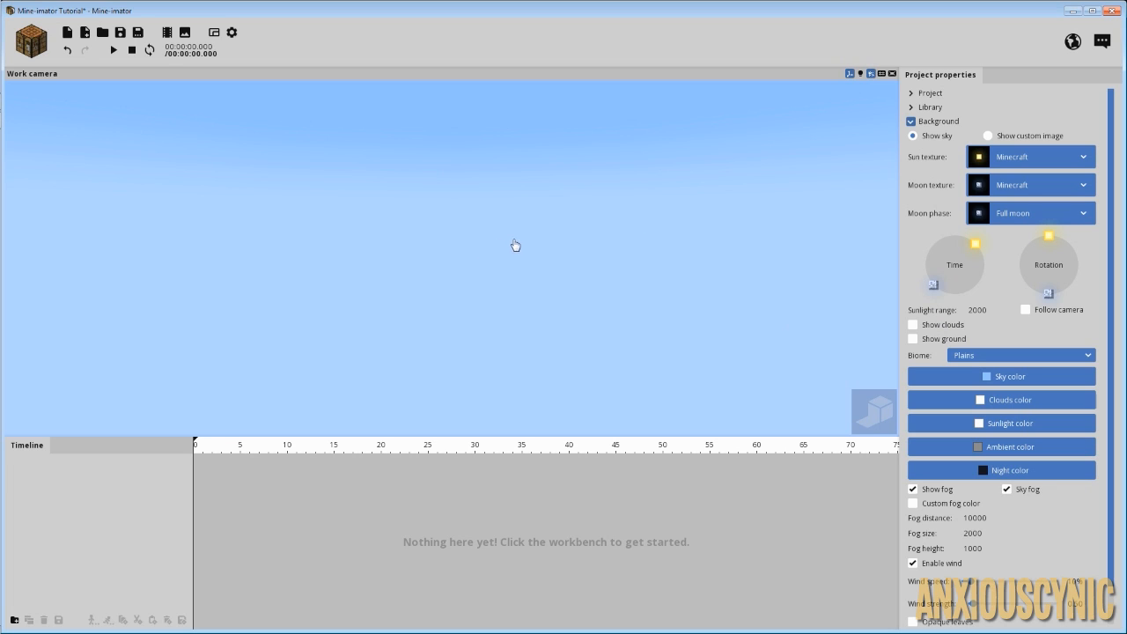
# Create an untextured cube in the scene
pyautogui.click(31, 41)
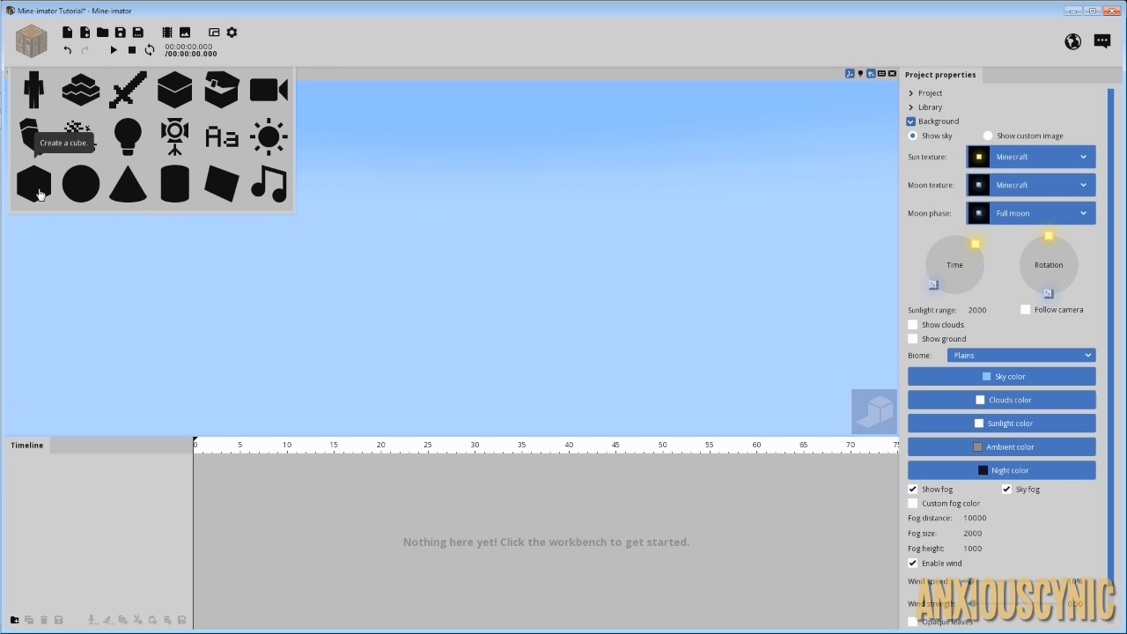
pyautogui.click(37, 190)
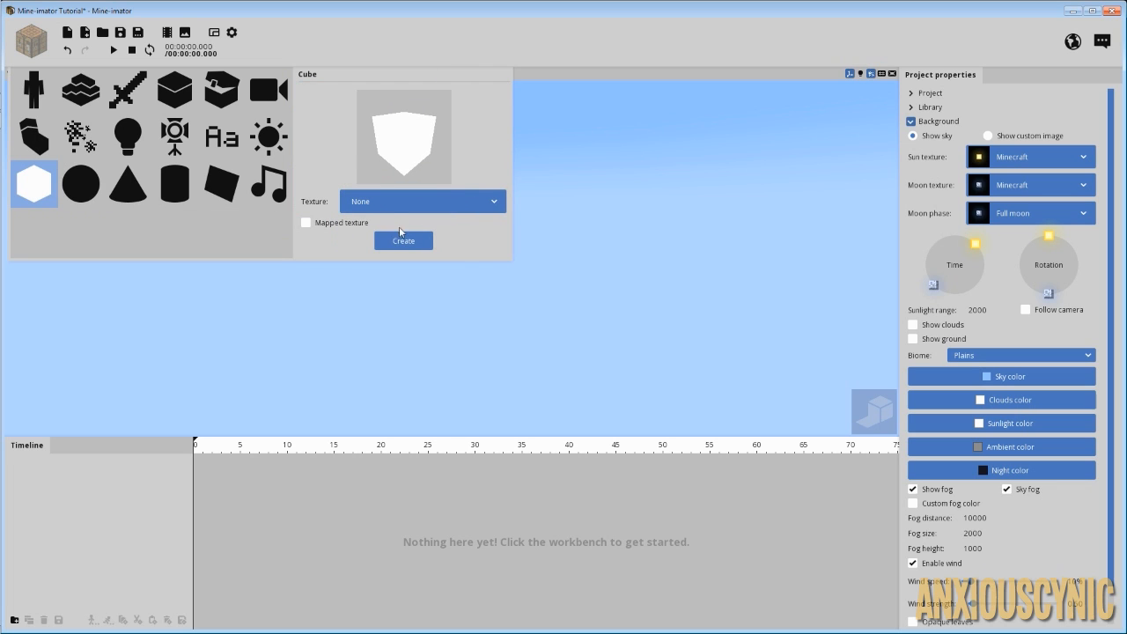
pyautogui.click(423, 239)
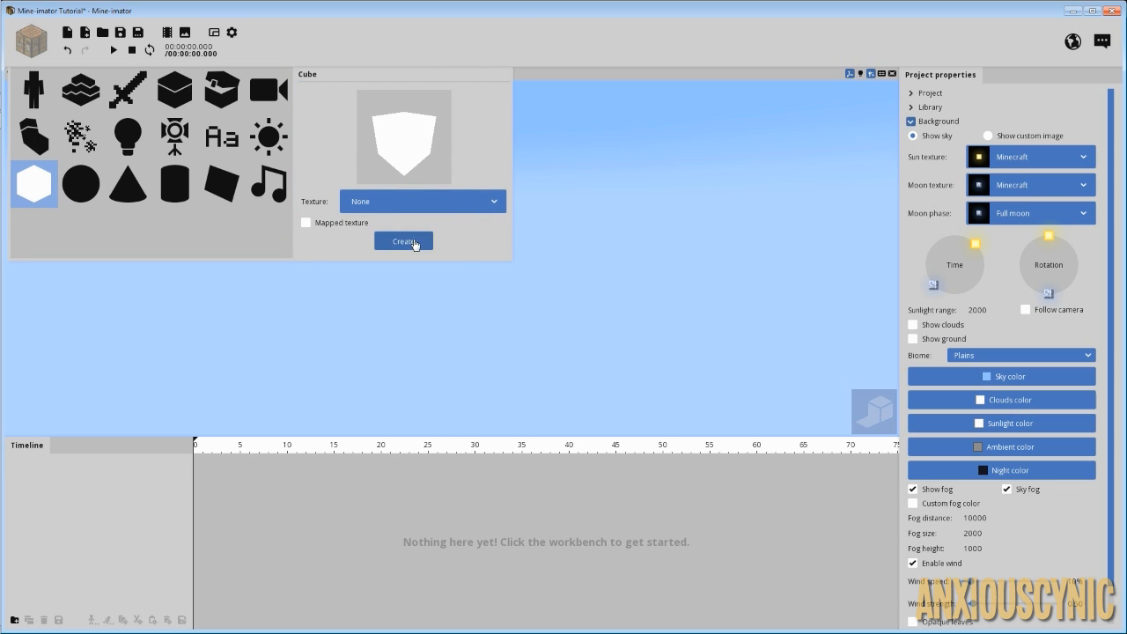
pyautogui.click(448, 340)
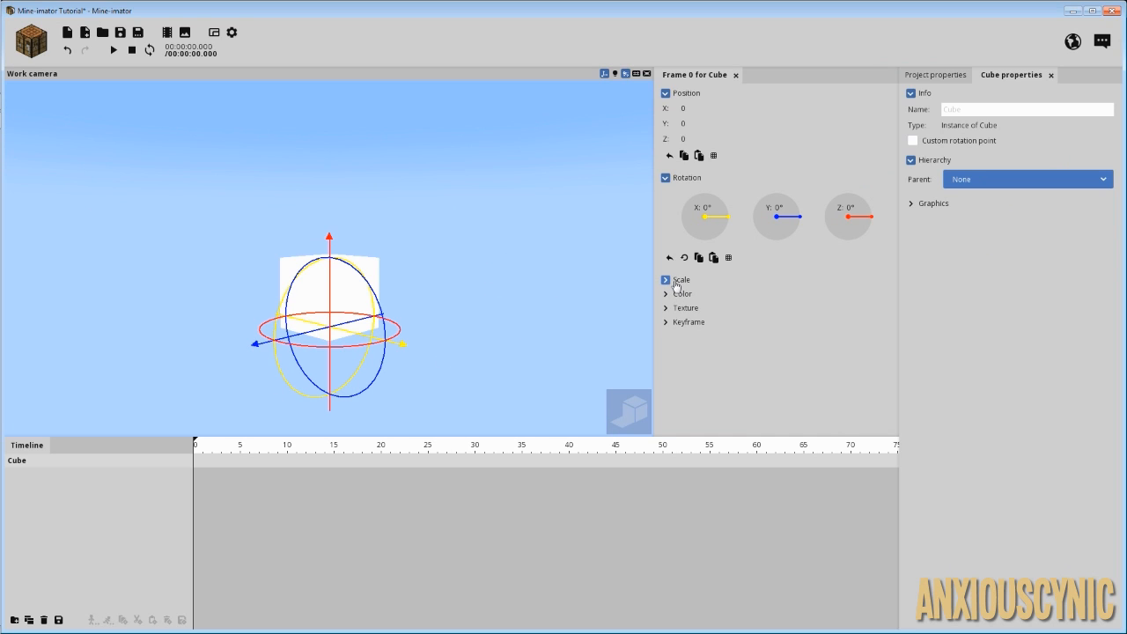
# Set the cube's scale to 100 in all directions and bring the camera inside it
pyautogui.click(675, 281)
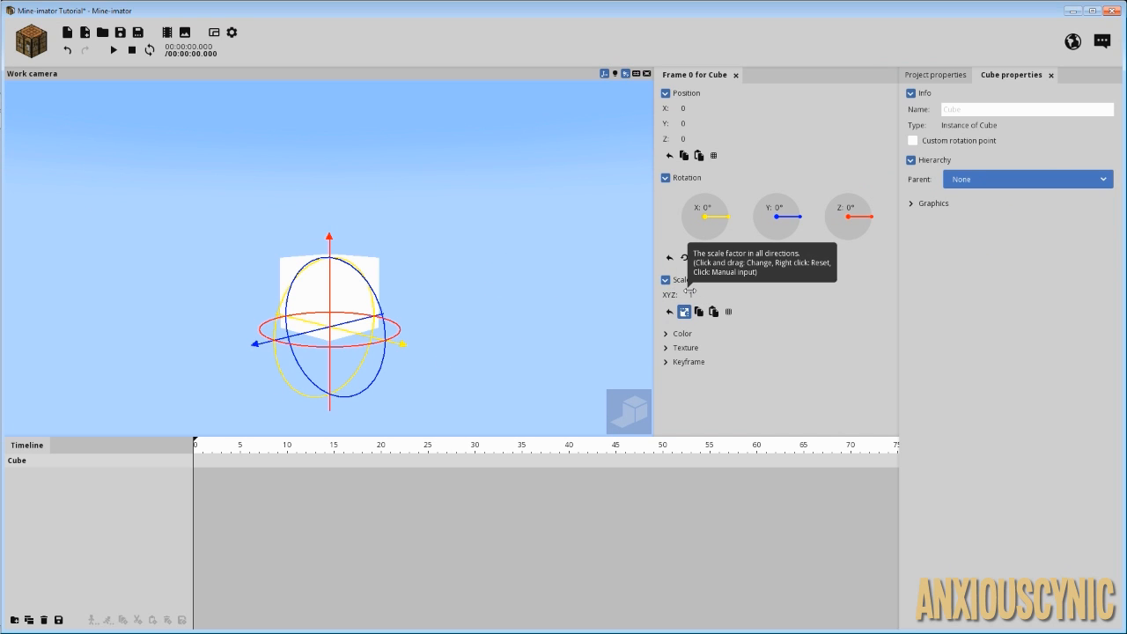
pyautogui.click(689, 294)
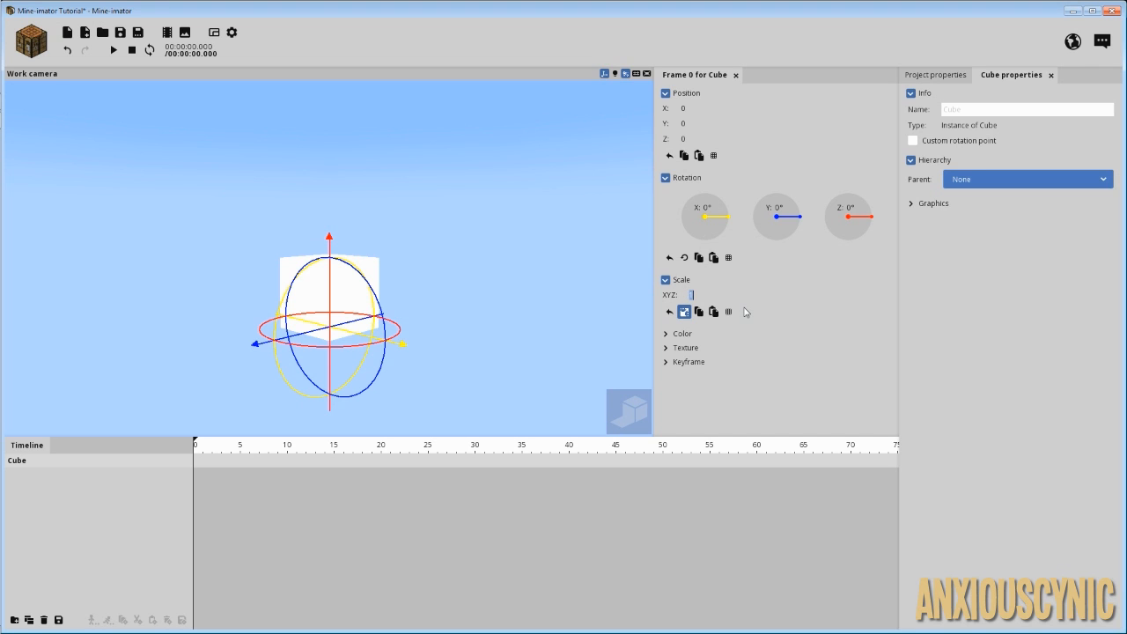
pyautogui.write('100')
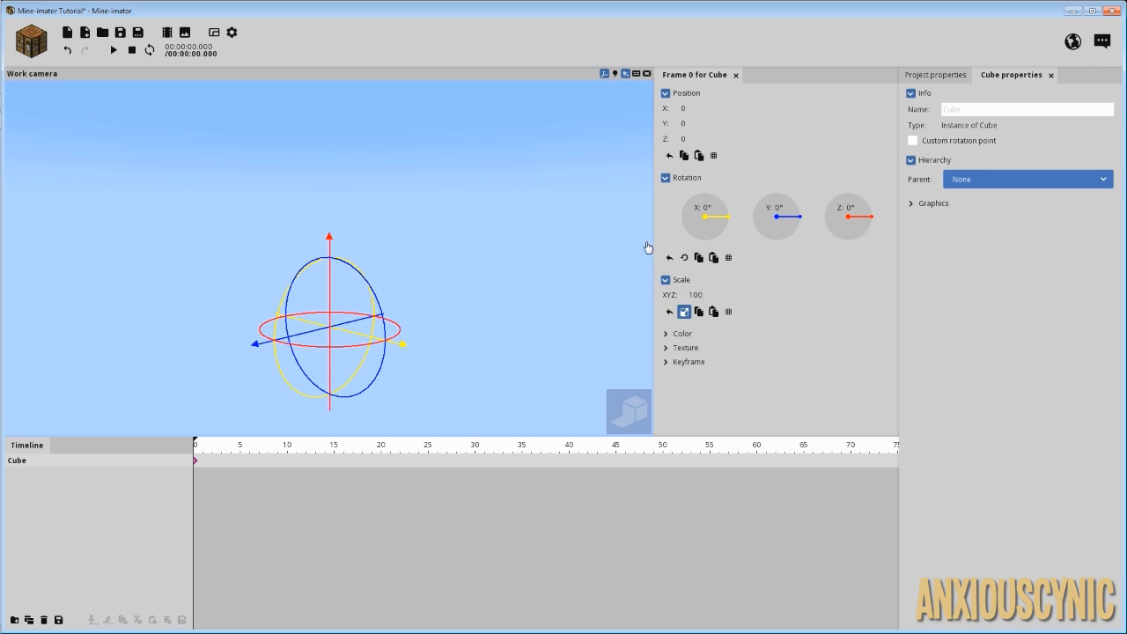
pyautogui.moveTo(499, 262); pyautogui.dragTo(574, 236)
pyautogui.moveTo(452, 222); pyautogui.dragTo(384, 275)
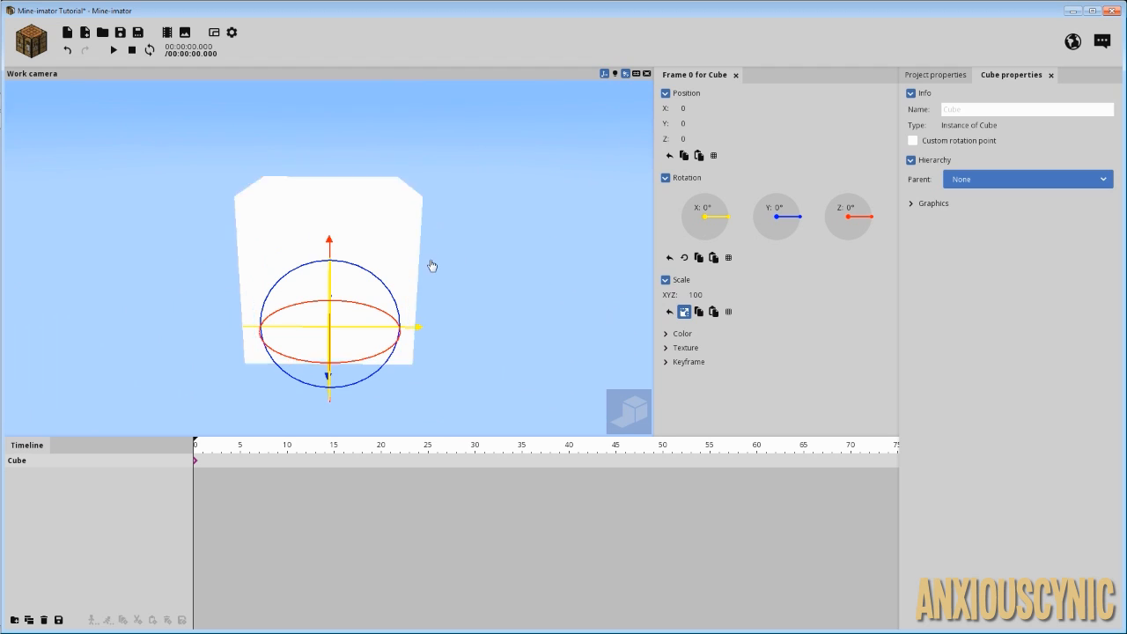
pyautogui.scroll(8, 432, 266)
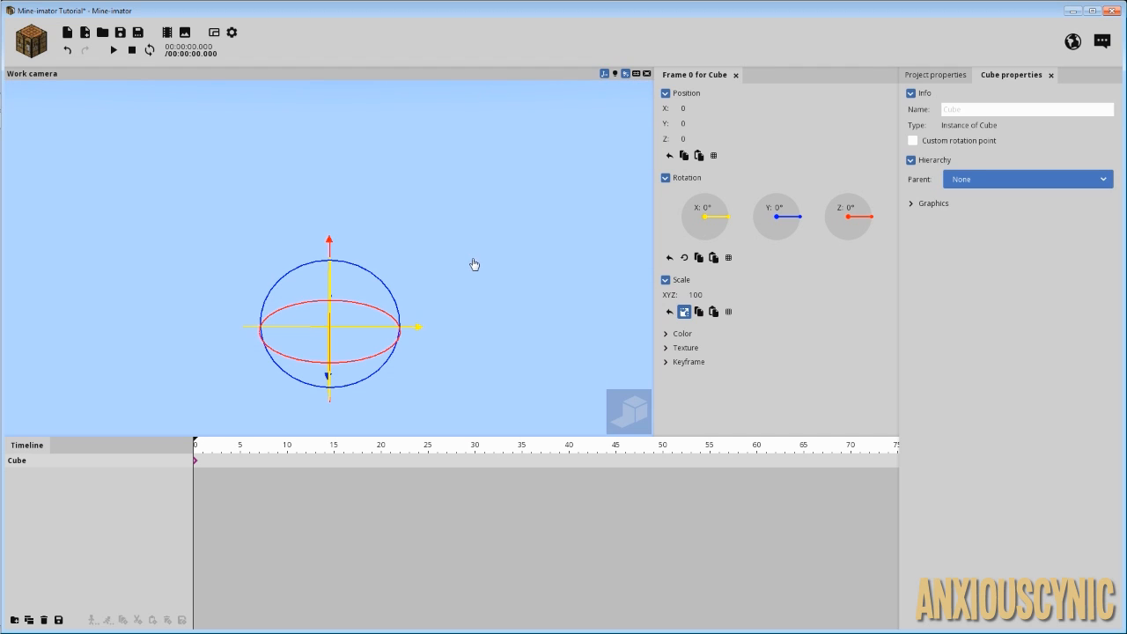
pyautogui.moveTo(474, 265); pyautogui.dragTo(474, 236, button='right')
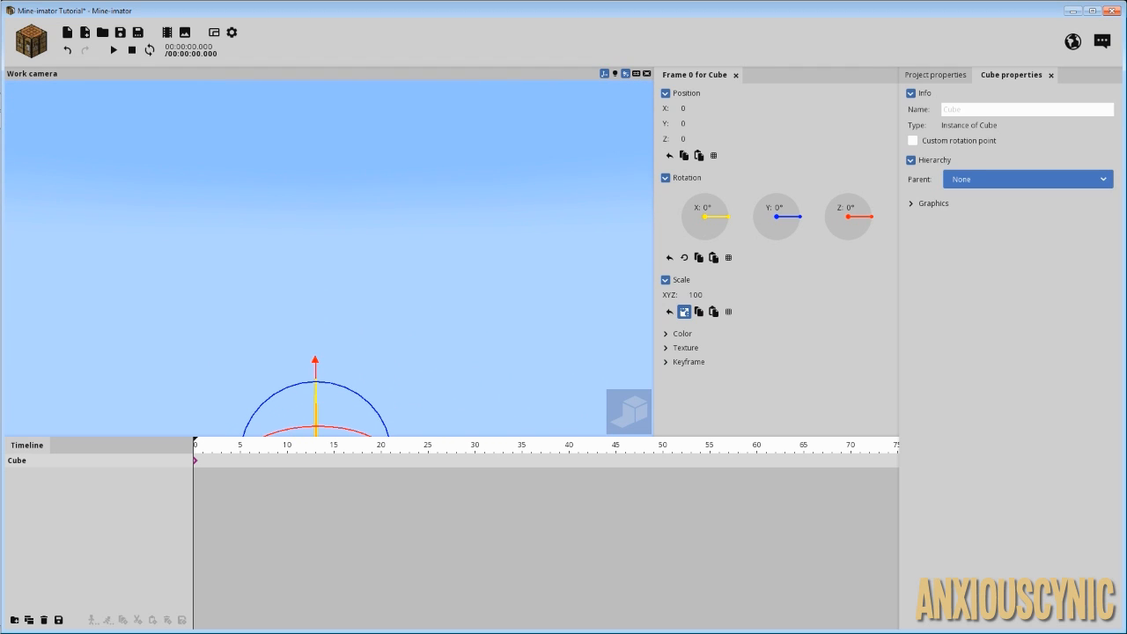
# Invert the Cube's faces in the project library
pyautogui.click(943, 76)
pyautogui.click(925, 121)
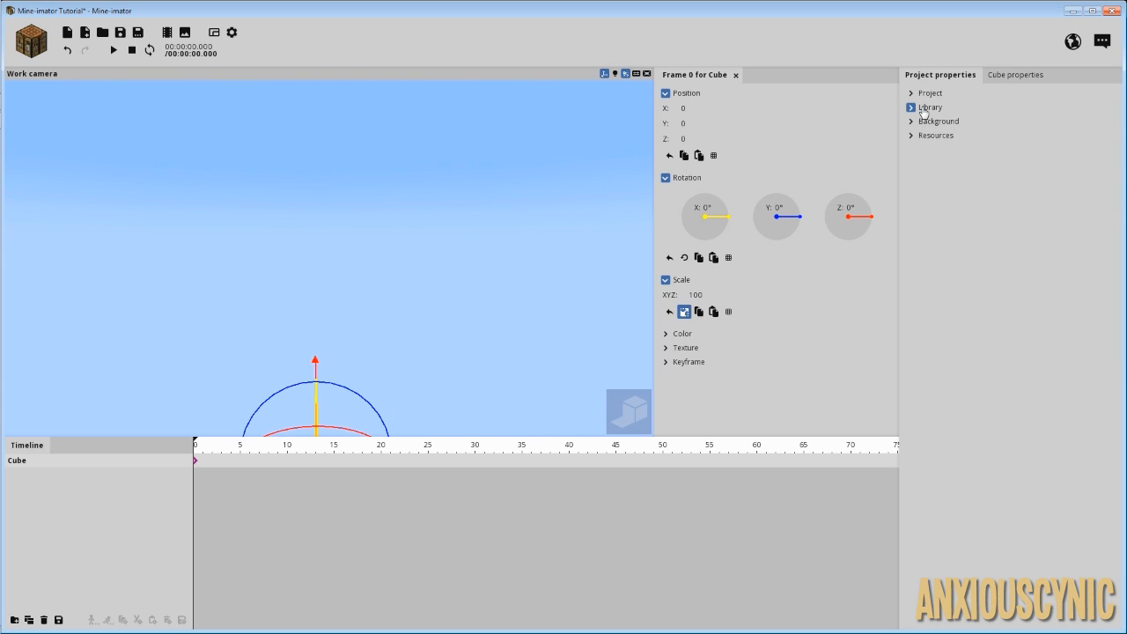
pyautogui.click(925, 107)
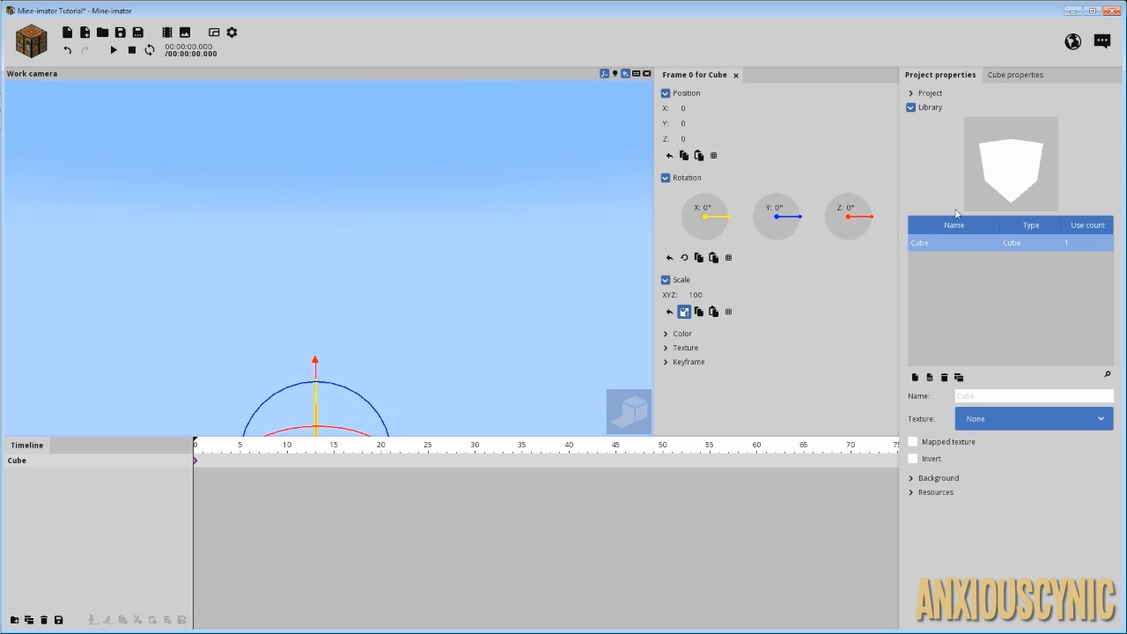
pyautogui.click(934, 460)
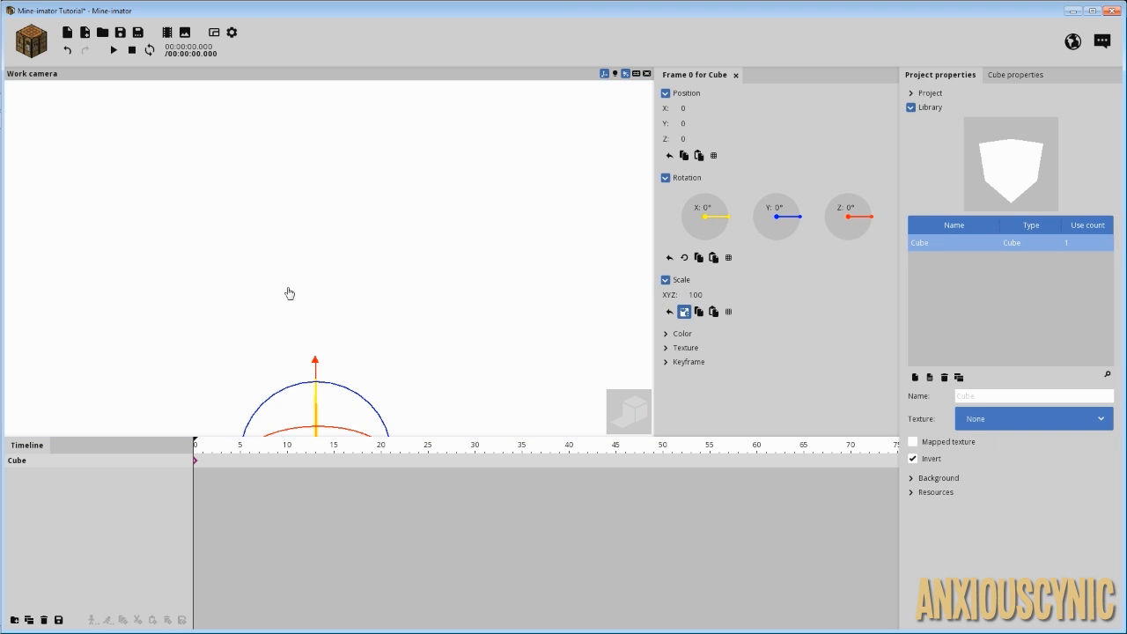
# Switch the work camera view to rendered mode to show the cube's inner walls with shading
pyautogui.moveTo(425, 255); pyautogui.dragTo(401, 255, button='right')
pyautogui.moveTo(401, 255)
pyautogui.mouseDown()
pyautogui.moveTo(277, 264)
pyautogui.moveTo(434, 257)
pyautogui.moveTo(432, 273)
pyautogui.moveTo(416, 252)
pyautogui.mouseUp()
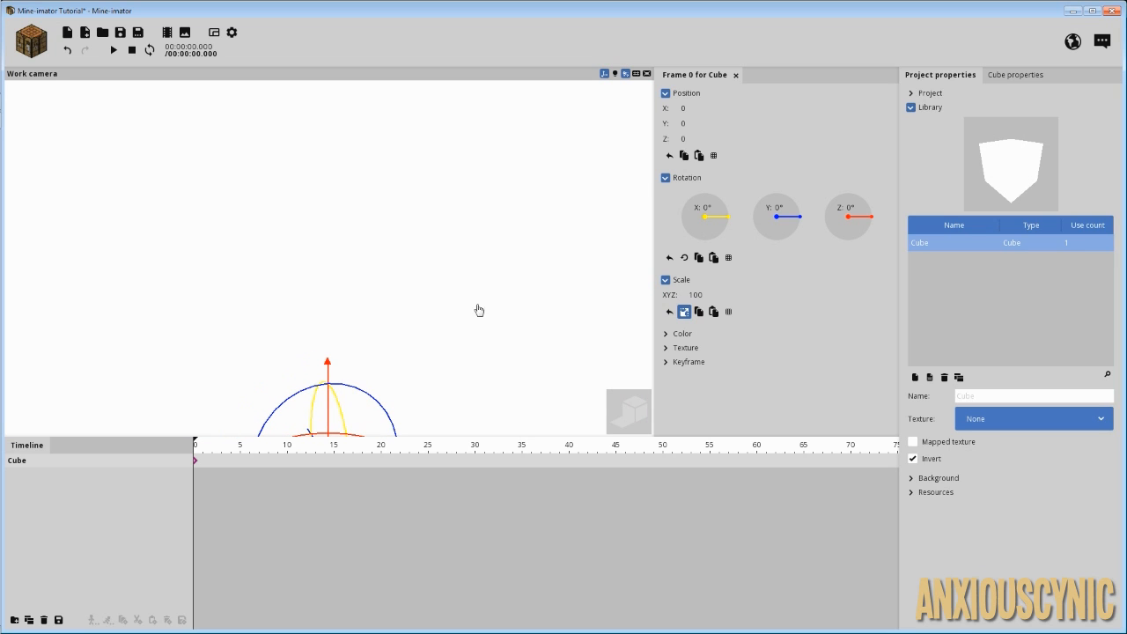
pyautogui.click(628, 423)
pyautogui.moveTo(466, 258)
pyautogui.mouseDown(button='right')
pyautogui.moveTo(506, 233)
pyautogui.moveTo(582, 251)
pyautogui.moveTo(541, 287)
pyautogui.moveTo(371, 285)
pyautogui.moveTo(326, 262)
pyautogui.moveTo(381, 250)
pyautogui.moveTo(398, 115)
pyautogui.moveTo(519, 97)
pyautogui.moveTo(410, 53)
pyautogui.moveTo(308, 74)
pyautogui.moveTo(340, 132)
pyautogui.moveTo(485, 261)
pyautogui.moveTo(477, 252)
pyautogui.mouseUp(button='right')
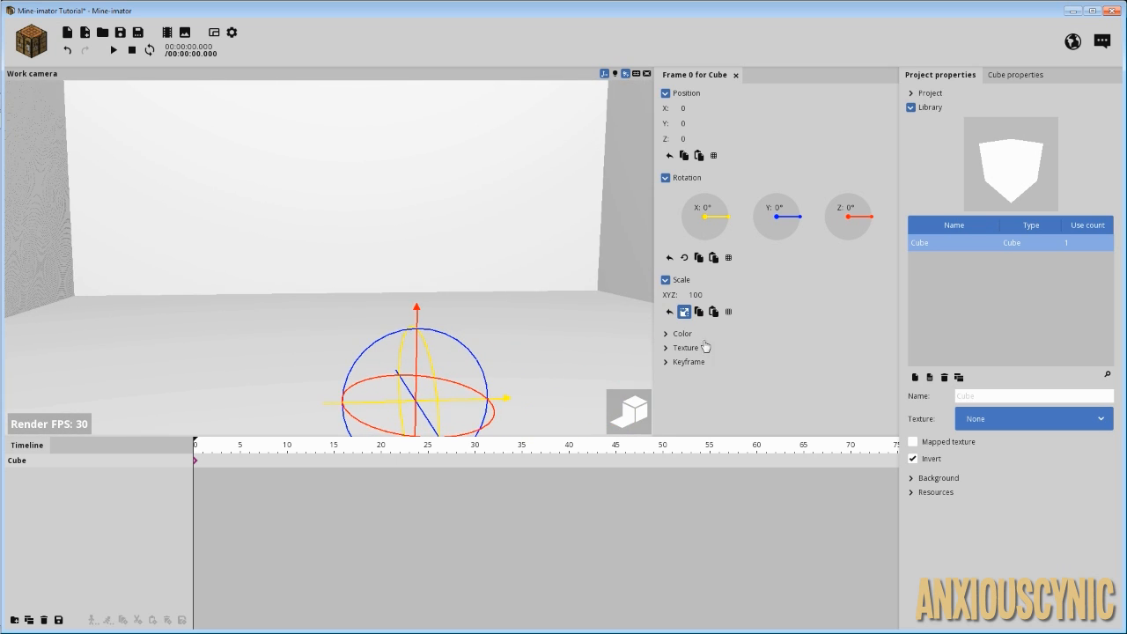
# Set the cube's scale to 200 in all directions, then deselect it with the playhead at frame 0
pyautogui.click(695, 294)
pyautogui.write('200')
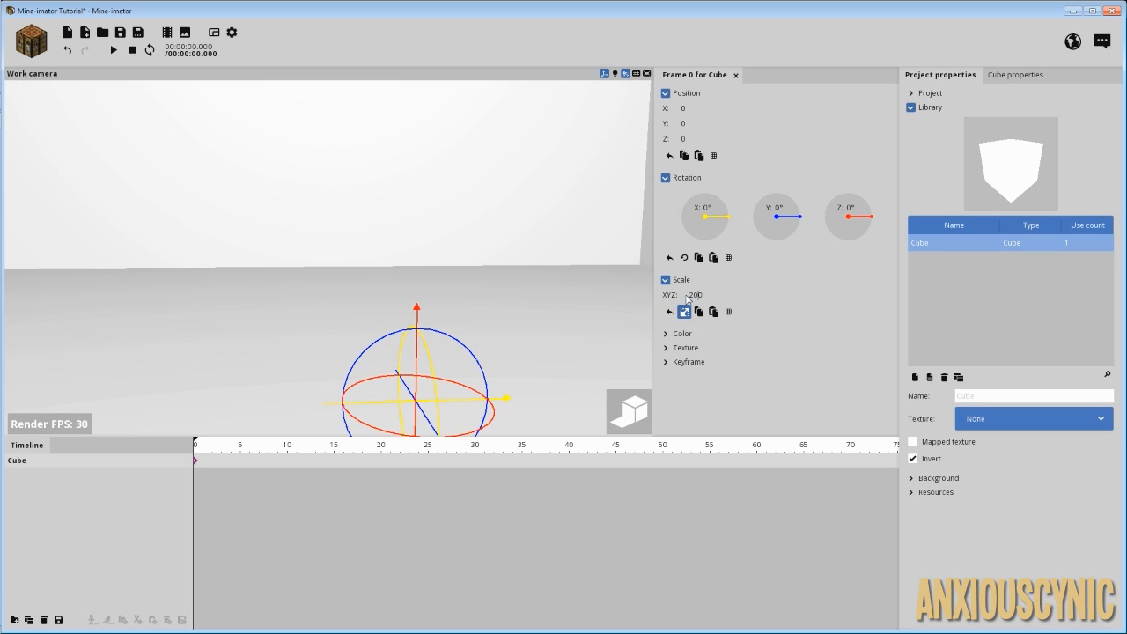
pyautogui.moveTo(581, 282); pyautogui.dragTo(396, 287, button='right')
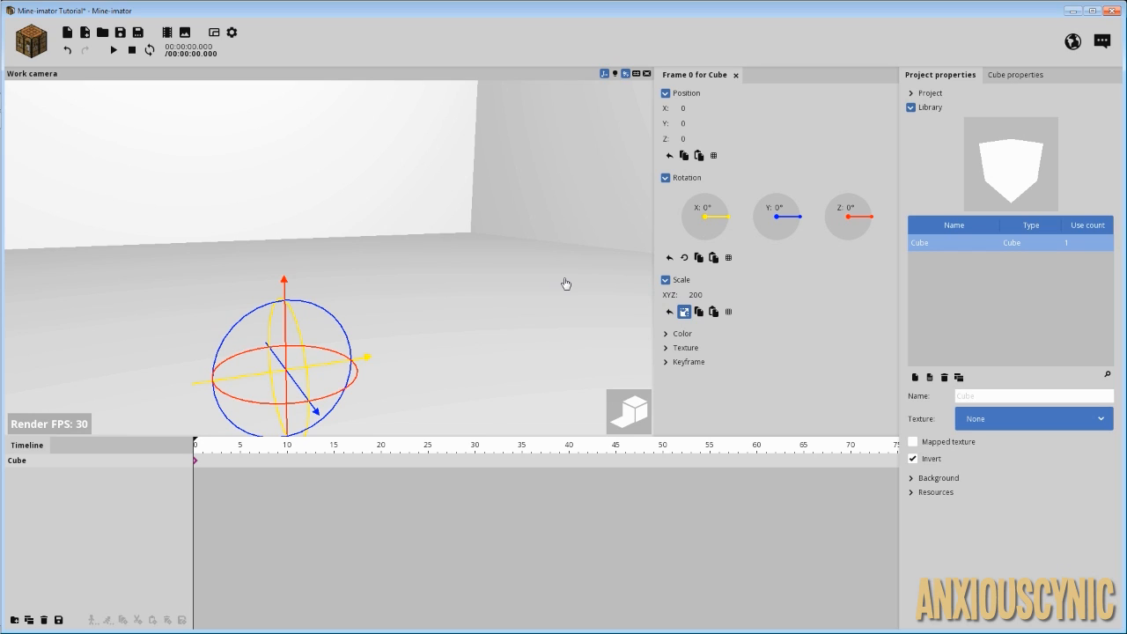
pyautogui.click(129, 481)
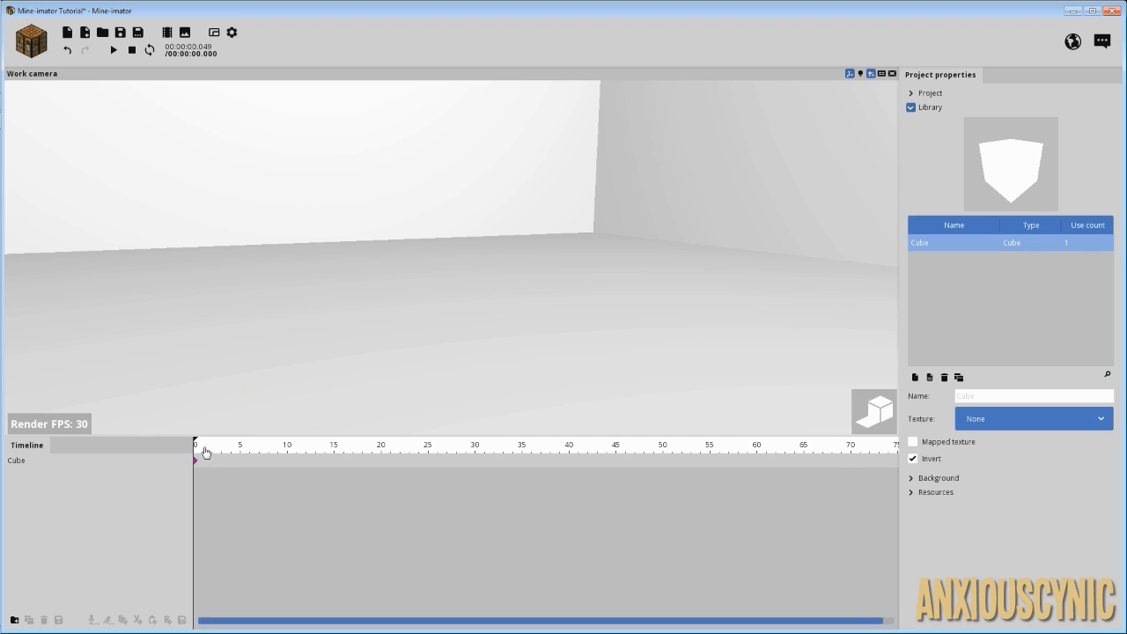
pyautogui.moveTo(205, 448); pyautogui.dragTo(192, 455)
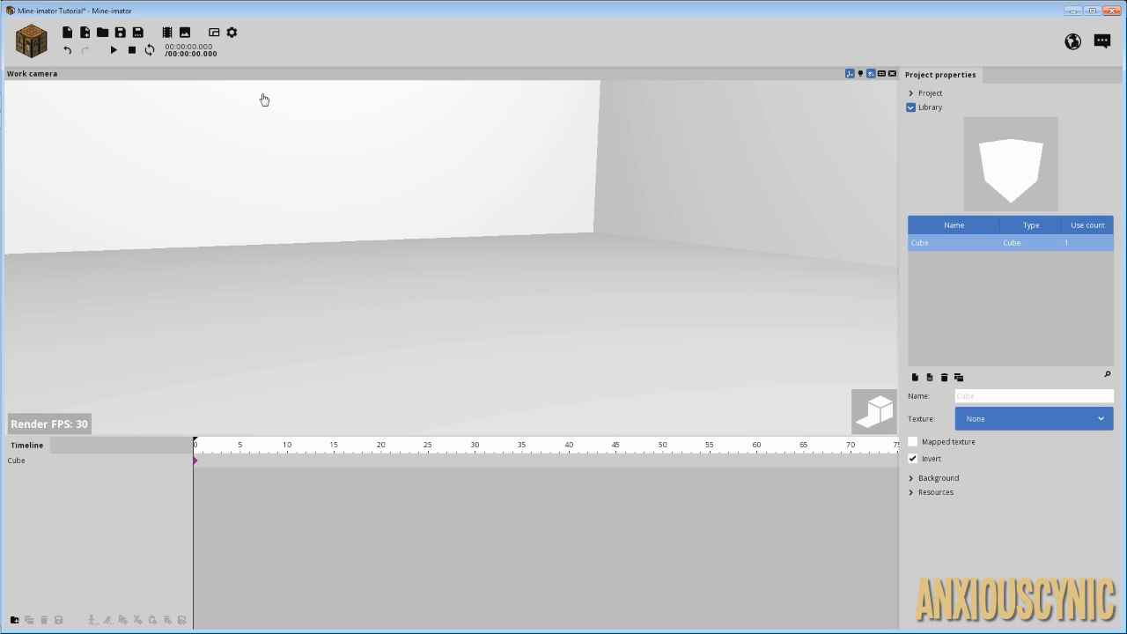
# Import the Human_ArmorRig character into the project
pyautogui.click(85, 32)
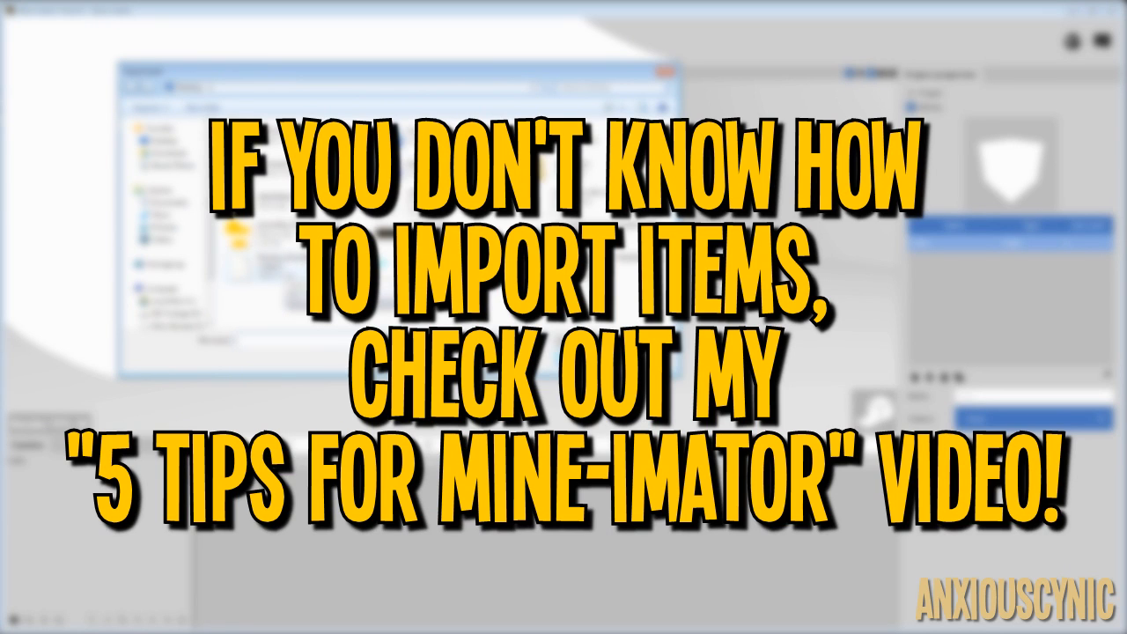
pyautogui.click(265, 266)
pyautogui.doubleClick(264, 266)
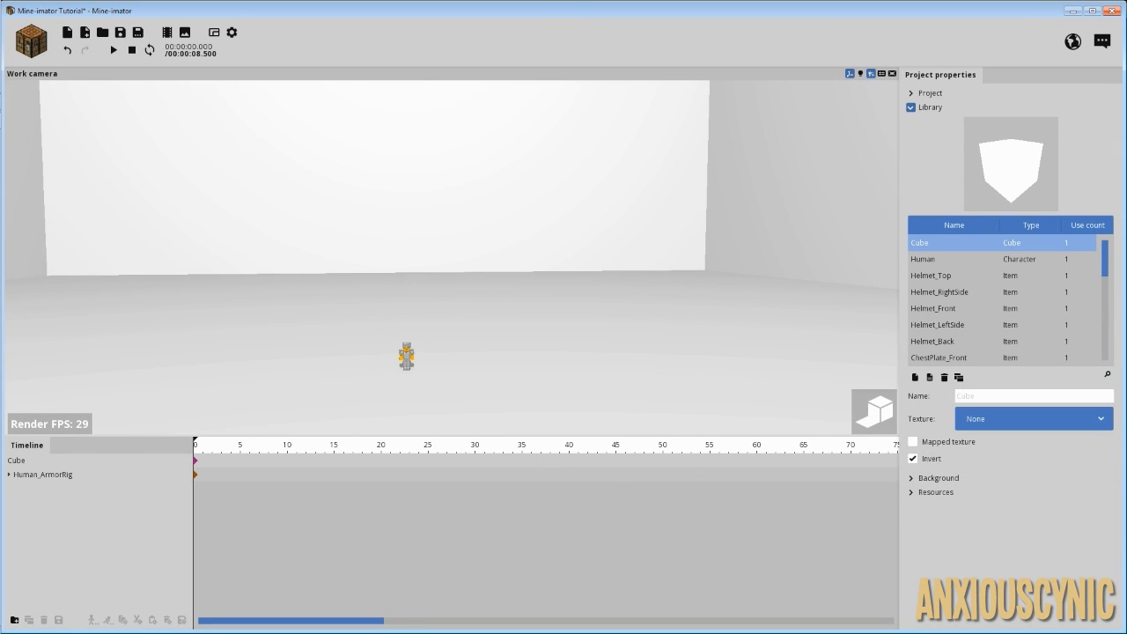
# Select Human_ArmorRig and examine the armored character up close from the front, sides and above
pyautogui.scroll(3, 490, 297)
pyautogui.scroll(4, 502, 281)
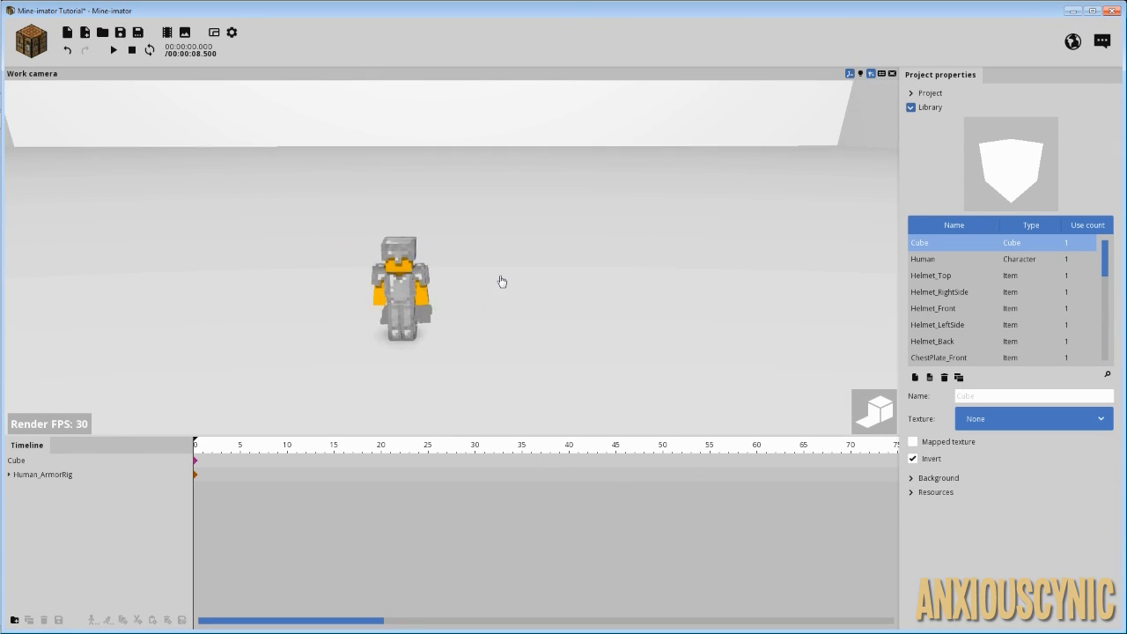
pyautogui.scroll(3, 502, 281)
pyautogui.moveTo(549, 267); pyautogui.dragTo(495, 304)
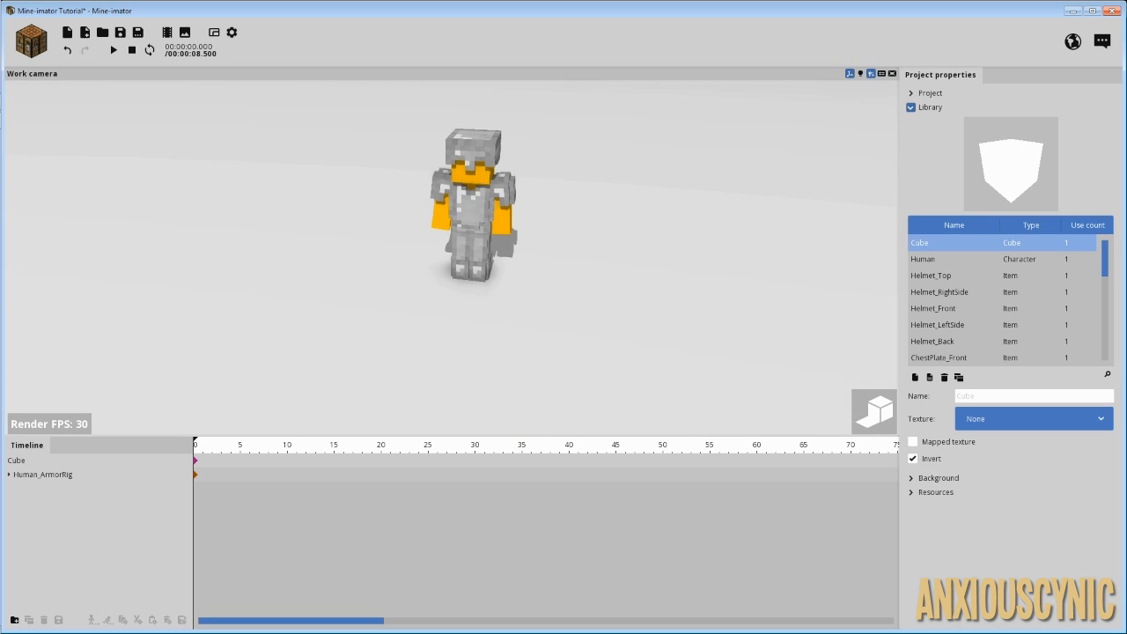
pyautogui.moveTo(616, 293); pyautogui.dragTo(596, 237)
pyautogui.scroll(4, 596, 237)
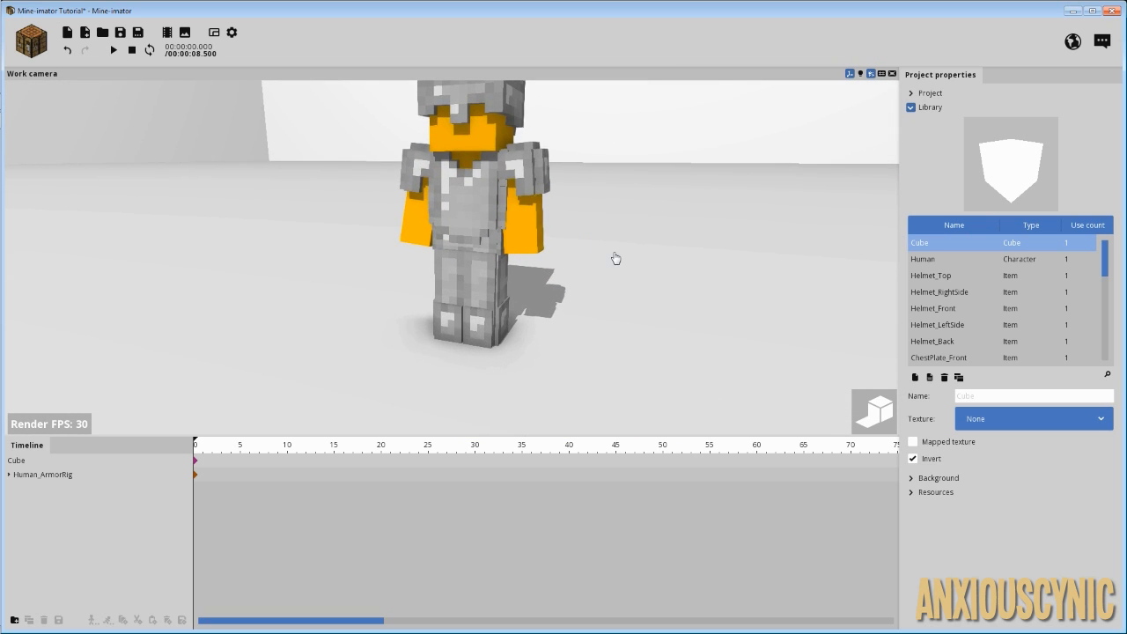
pyautogui.click(69, 476)
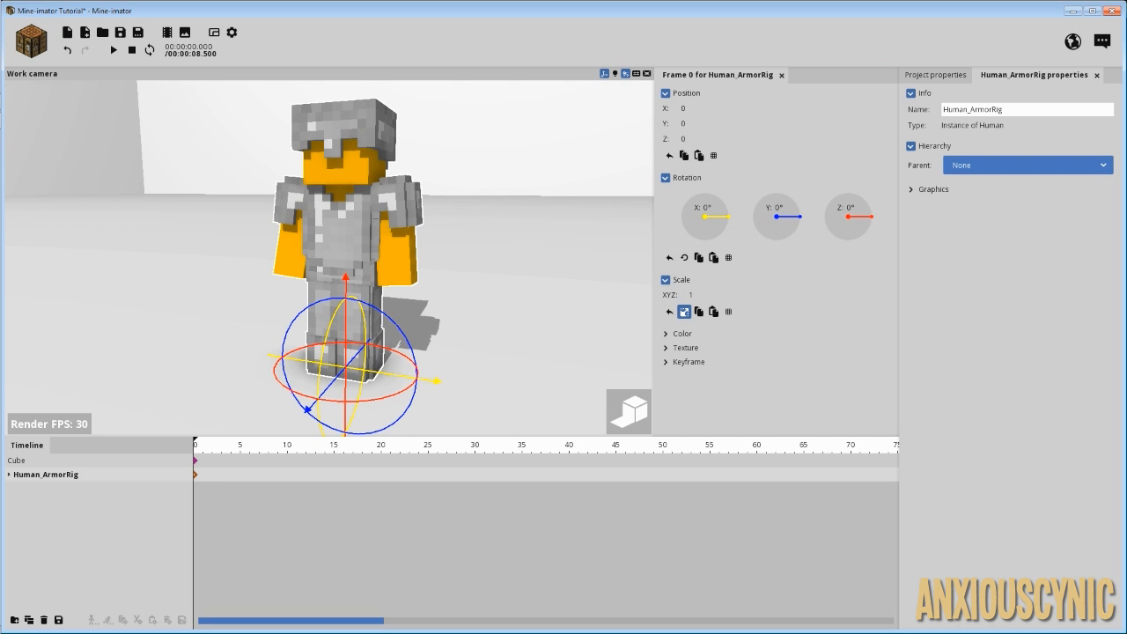
pyautogui.moveTo(491, 222)
pyautogui.mouseDown()
pyautogui.moveTo(525, 228)
pyautogui.moveTo(500, 228)
pyautogui.mouseUp()
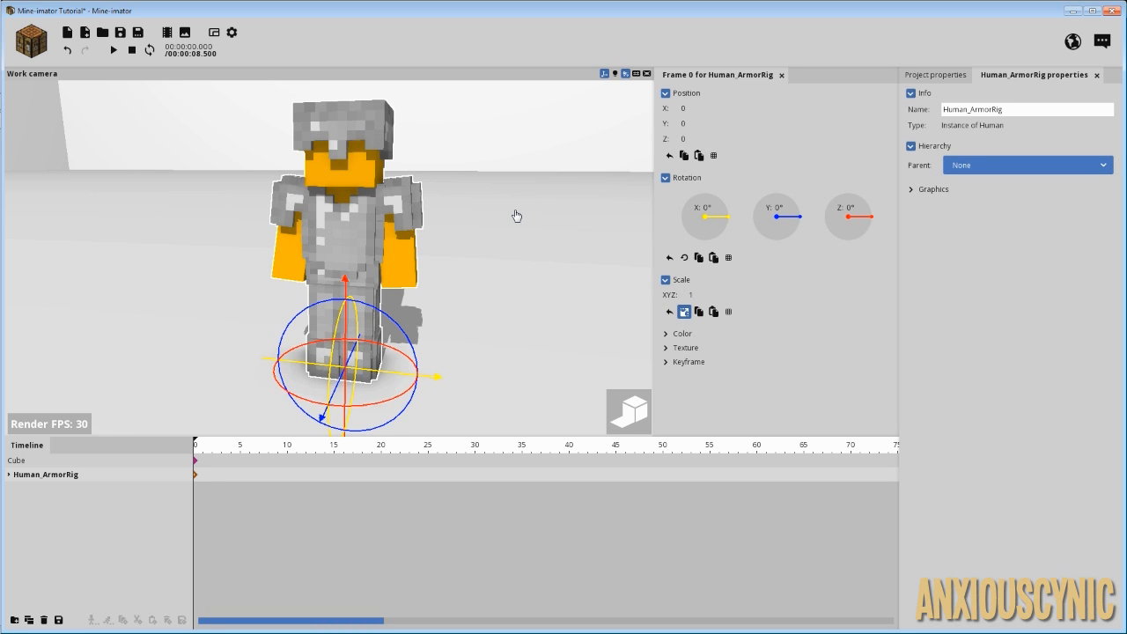
pyautogui.moveTo(498, 214); pyautogui.dragTo(477, 212, button='middle')
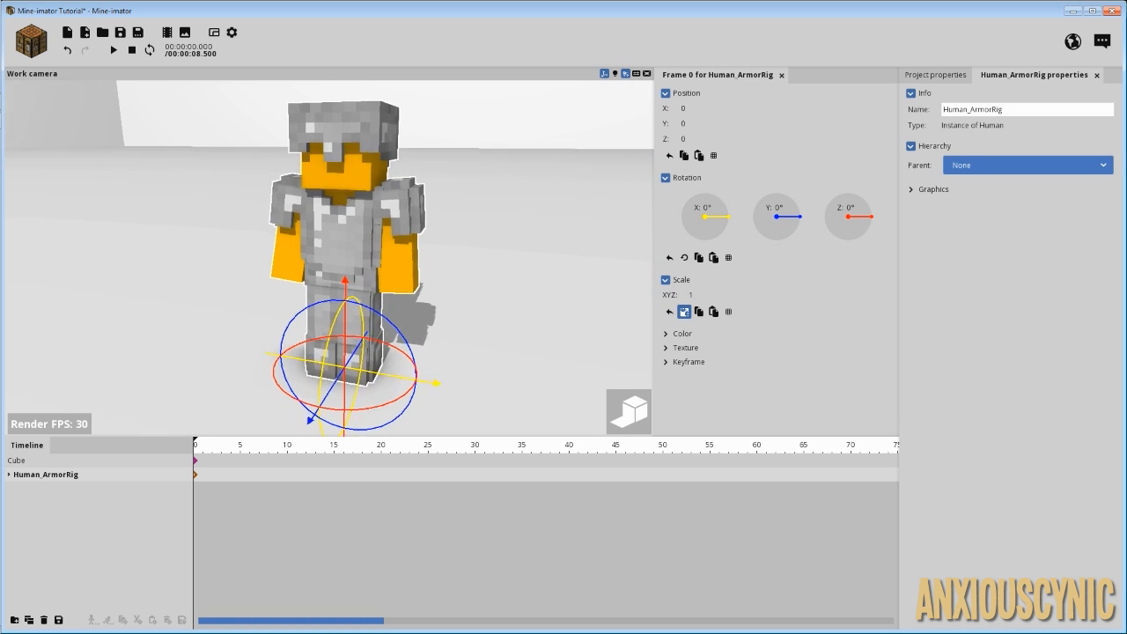
pyautogui.moveTo(478, 212); pyautogui.dragTo(643, 208)
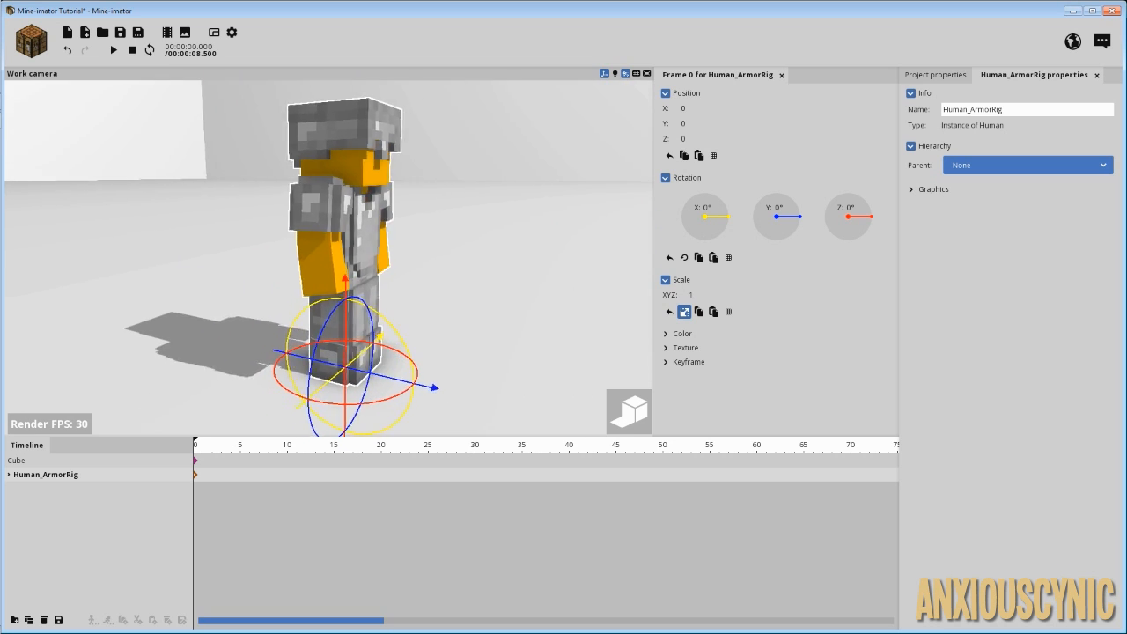
pyautogui.moveTo(573, 212); pyautogui.dragTo(496, 214)
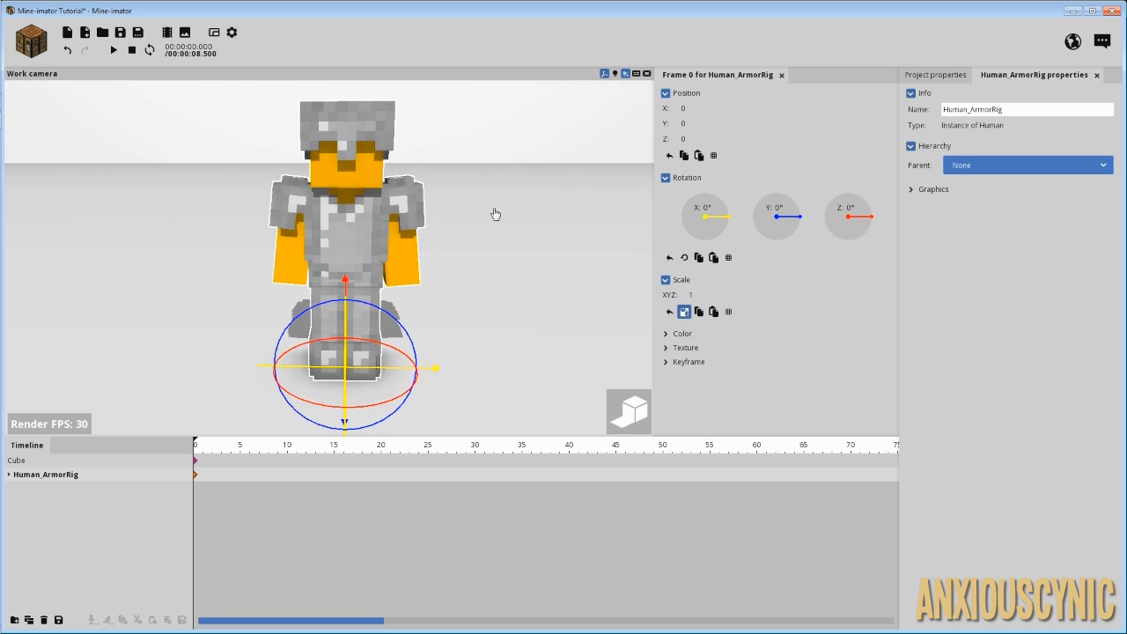
pyautogui.moveTo(526, 224)
pyautogui.mouseDown(button='right')
pyautogui.moveTo(508, 215)
pyautogui.moveTo(526, 224)
pyautogui.mouseUp(button='right')
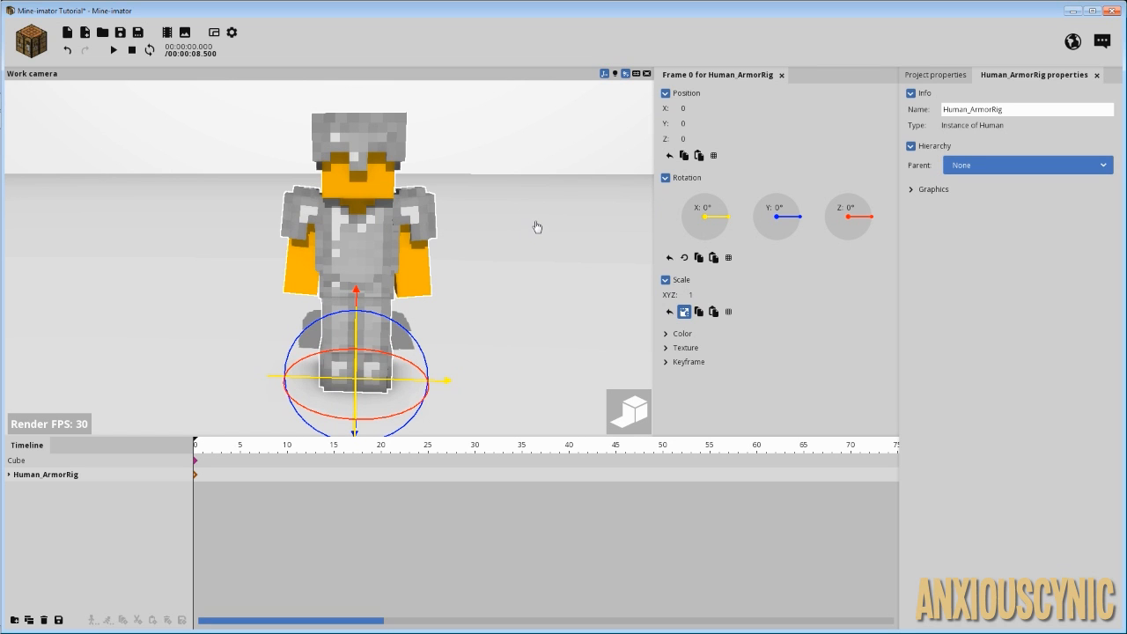
pyautogui.moveTo(537, 227); pyautogui.dragTo(617, 248)
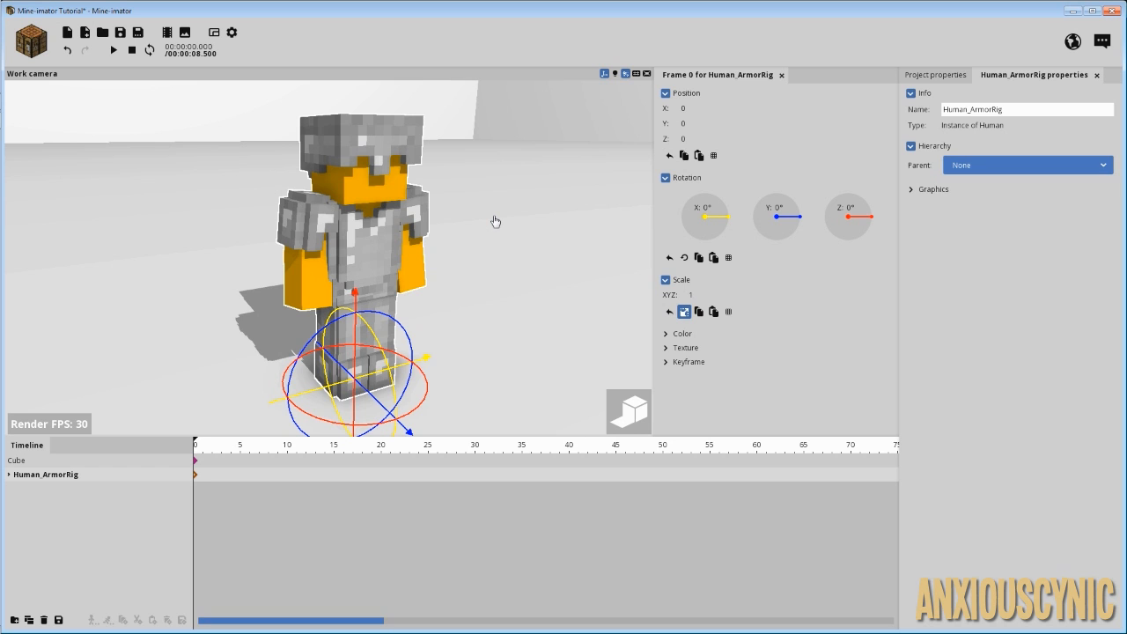
pyautogui.moveTo(485, 187); pyautogui.dragTo(432, 229)
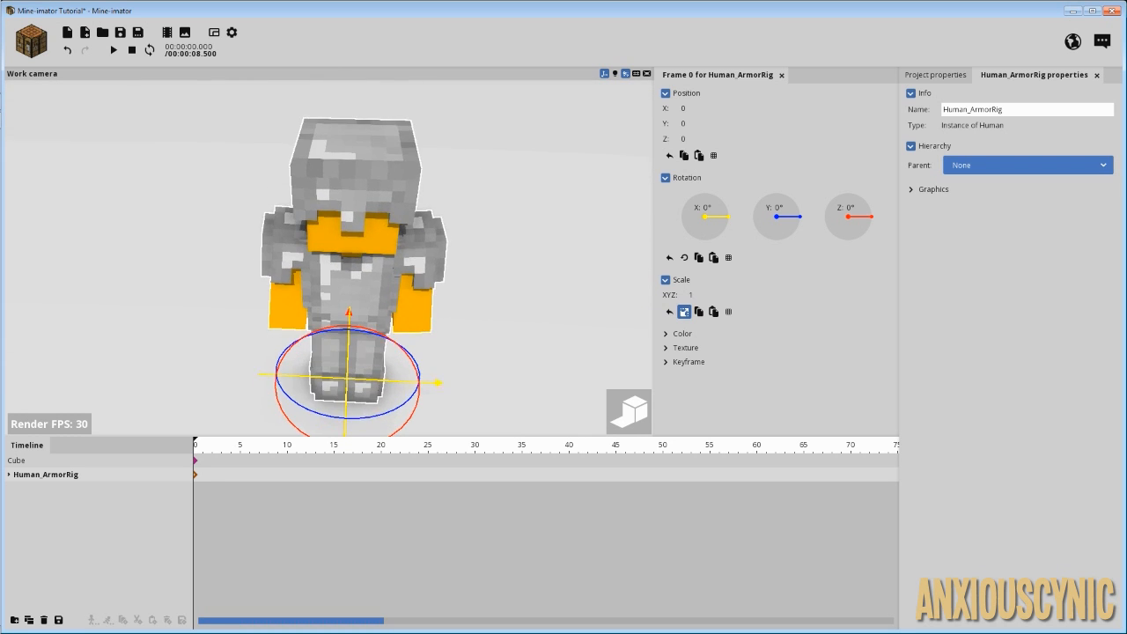
# Examine the armored rig's helmet, shoulders, chestplate and legs up close from the front and side
pyautogui.scroll(4, 481, 203)
pyautogui.moveTo(516, 243); pyautogui.dragTo(529, 178, button='right')
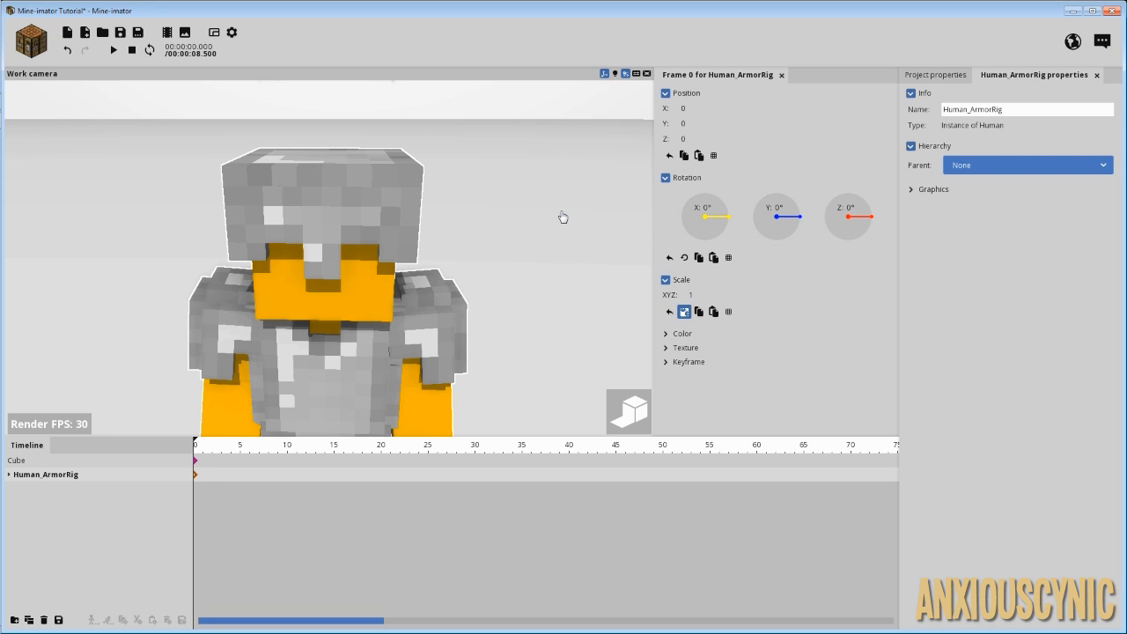
pyautogui.moveTo(549, 209); pyautogui.dragTo(375, 184, button='middle')
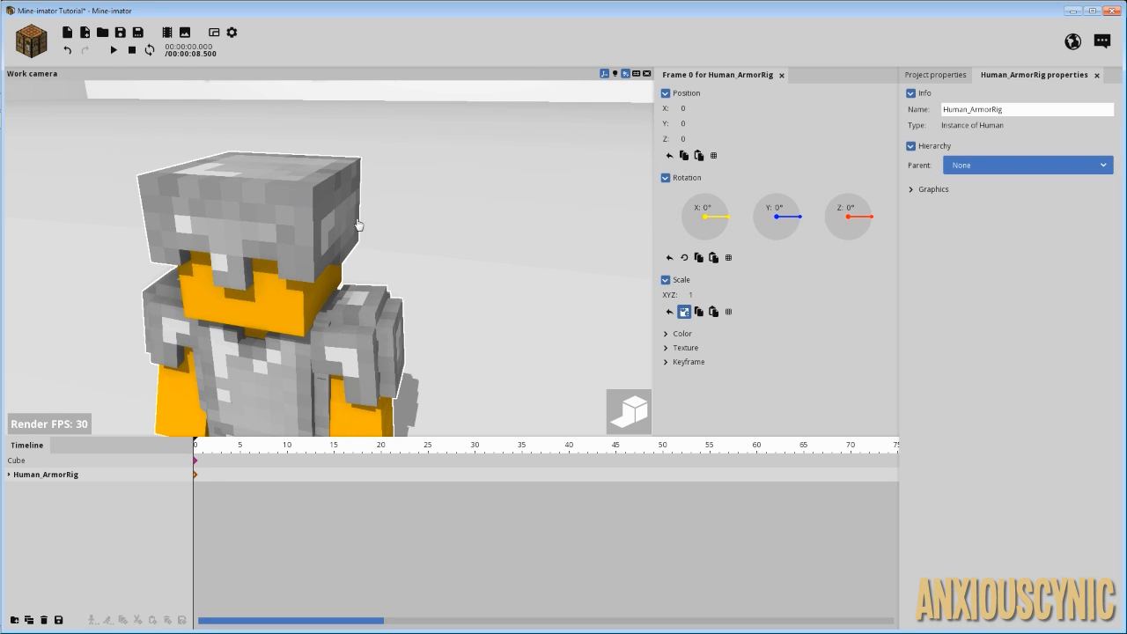
pyautogui.moveTo(445, 288); pyautogui.dragTo(473, 256, button='right')
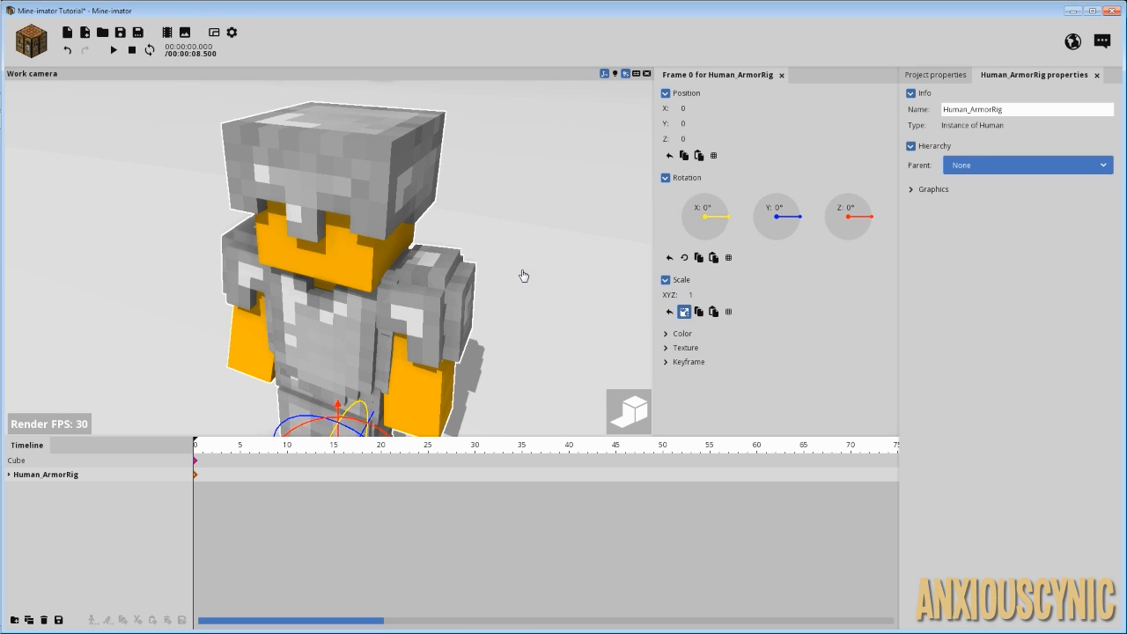
pyautogui.moveTo(508, 223); pyautogui.dragTo(521, 176)
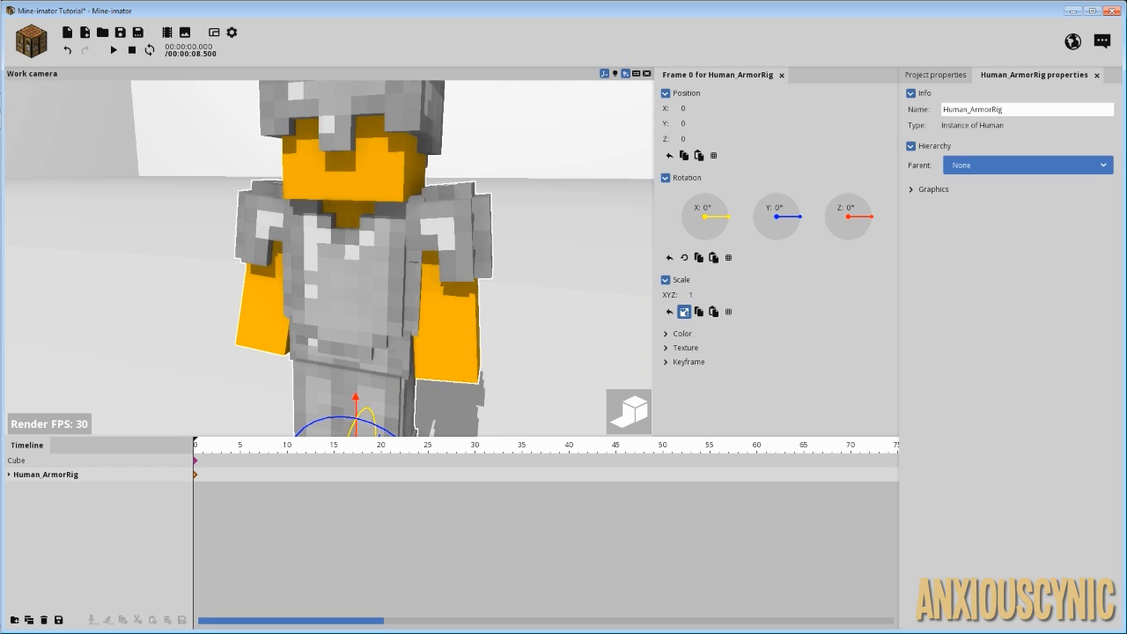
pyautogui.moveTo(526, 289); pyautogui.dragTo(527, 260, button='right')
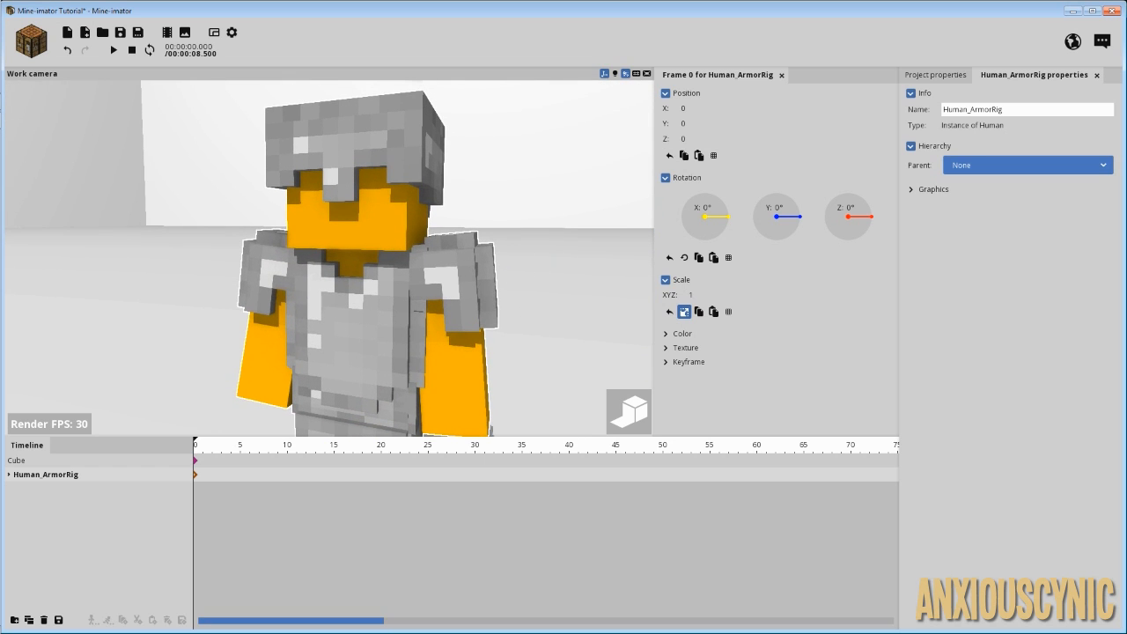
pyautogui.moveTo(330, 259)
pyautogui.mouseDown()
pyautogui.moveTo(314, 257)
pyautogui.moveTo(317, 247)
pyautogui.mouseUp()
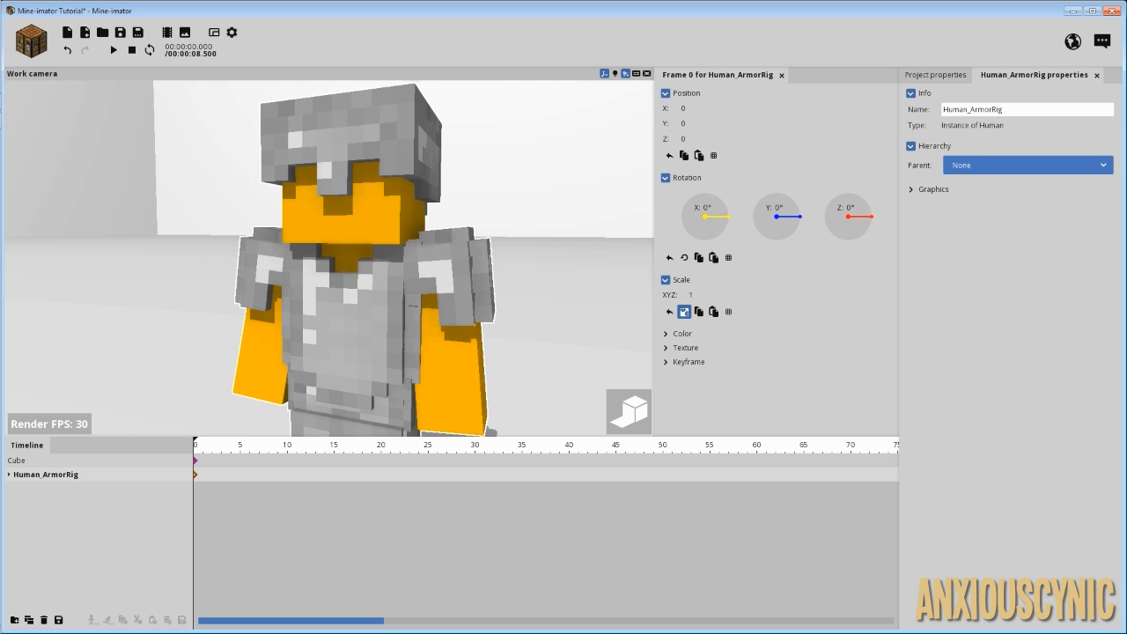
pyautogui.moveTo(560, 229)
pyautogui.mouseDown()
pyautogui.moveTo(528, 222)
pyautogui.moveTo(564, 215)
pyautogui.moveTo(560, 229)
pyautogui.mouseUp()
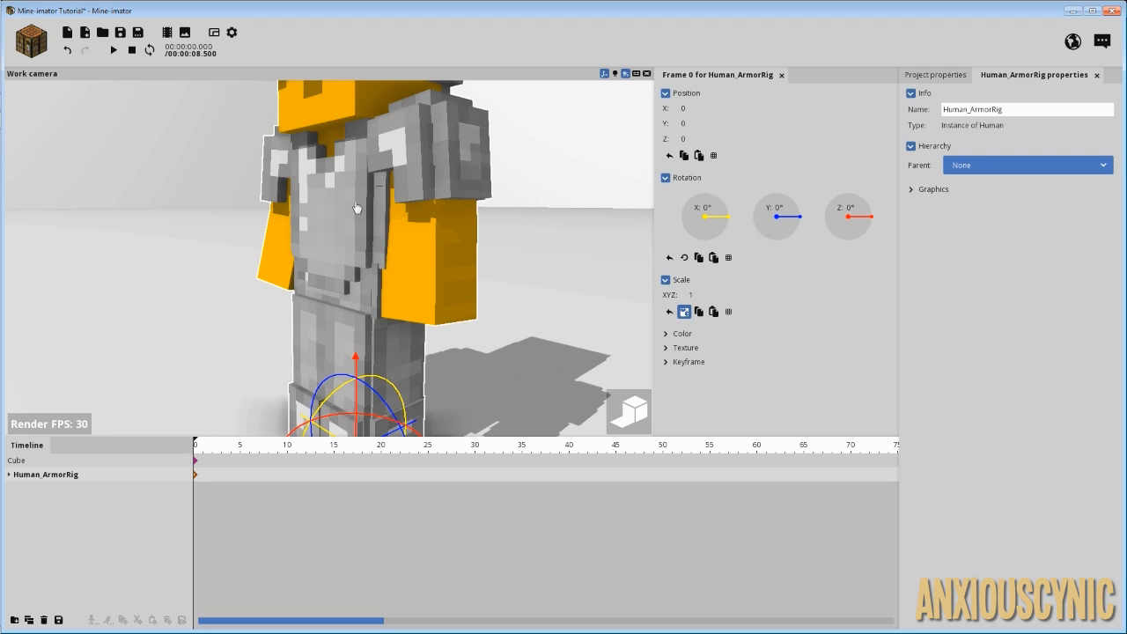
# Select the Body part of Human_ArmorRig and switch the work camera out of rendered mode
pyautogui.click(8, 474)
pyautogui.click(58, 517)
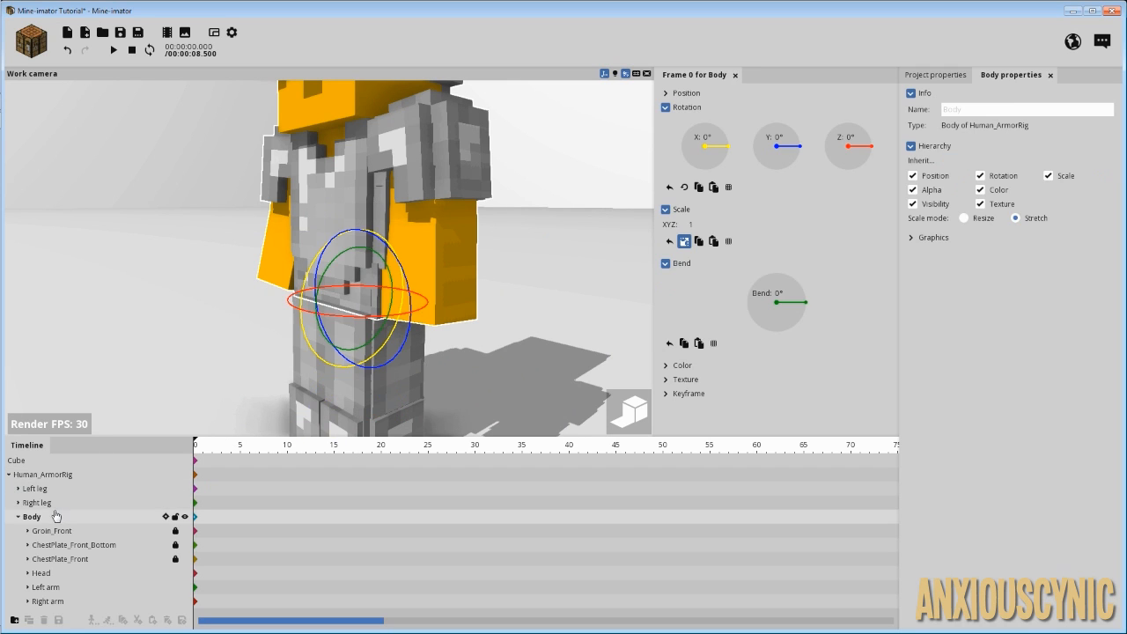
pyautogui.press('F5')
pyautogui.moveTo(530, 280); pyautogui.dragTo(554, 298)
pyautogui.scroll(-3, 531, 294)
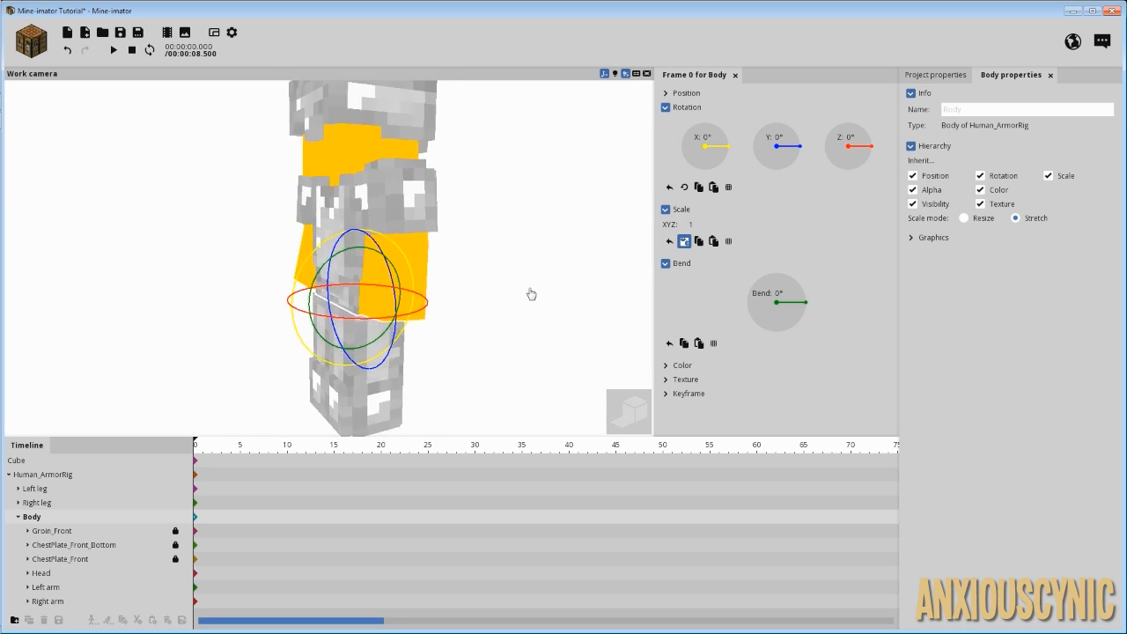
pyautogui.scroll(3, 531, 294)
pyautogui.moveTo(516, 299)
pyautogui.mouseDown(button='right')
pyautogui.moveTo(518, 273)
pyautogui.moveTo(515, 289)
pyautogui.mouseUp(button='right')
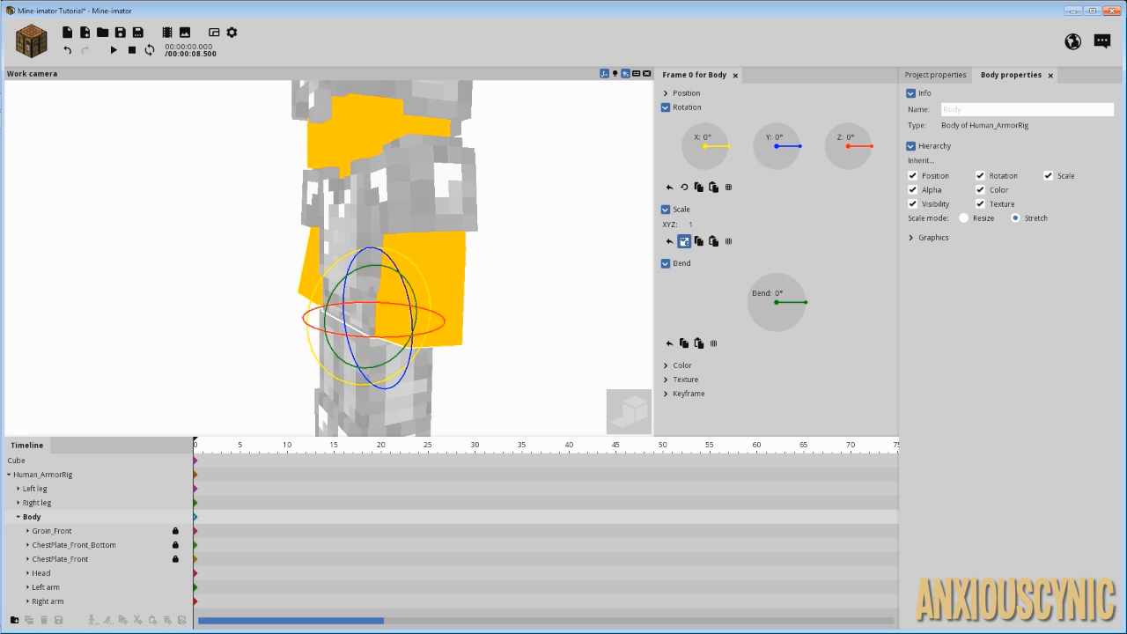
# Try tilting the Body to an X rotation of about -24° and reset it to 0°
pyautogui.moveTo(515, 289); pyautogui.dragTo(453, 308)
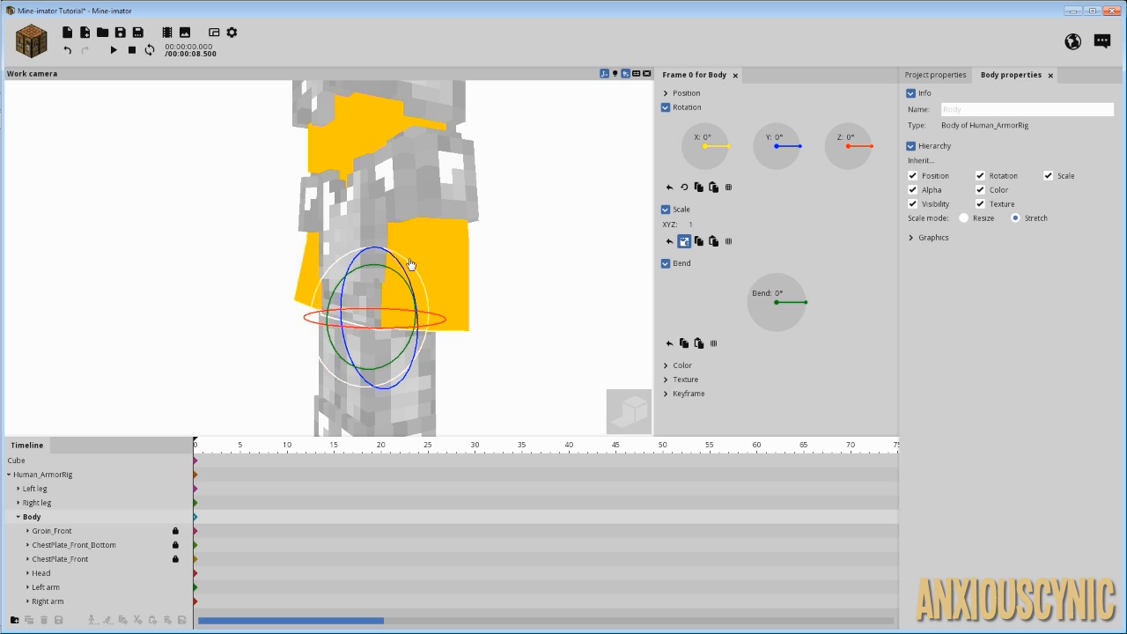
pyautogui.moveTo(409, 263); pyautogui.dragTo(555, 255)
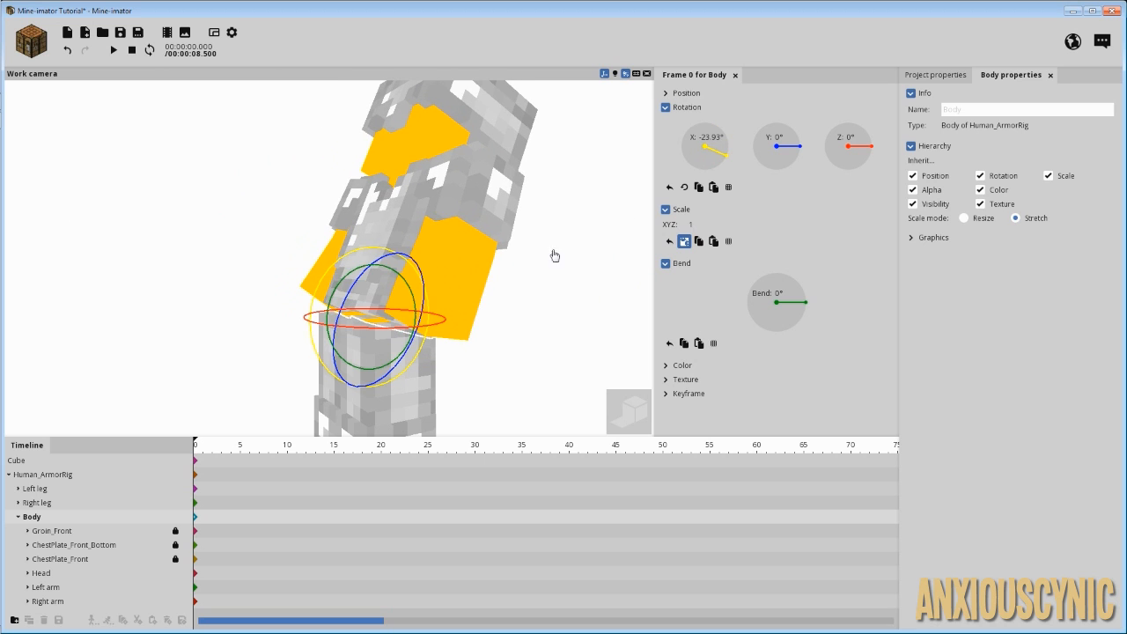
pyautogui.rightClick(706, 169)
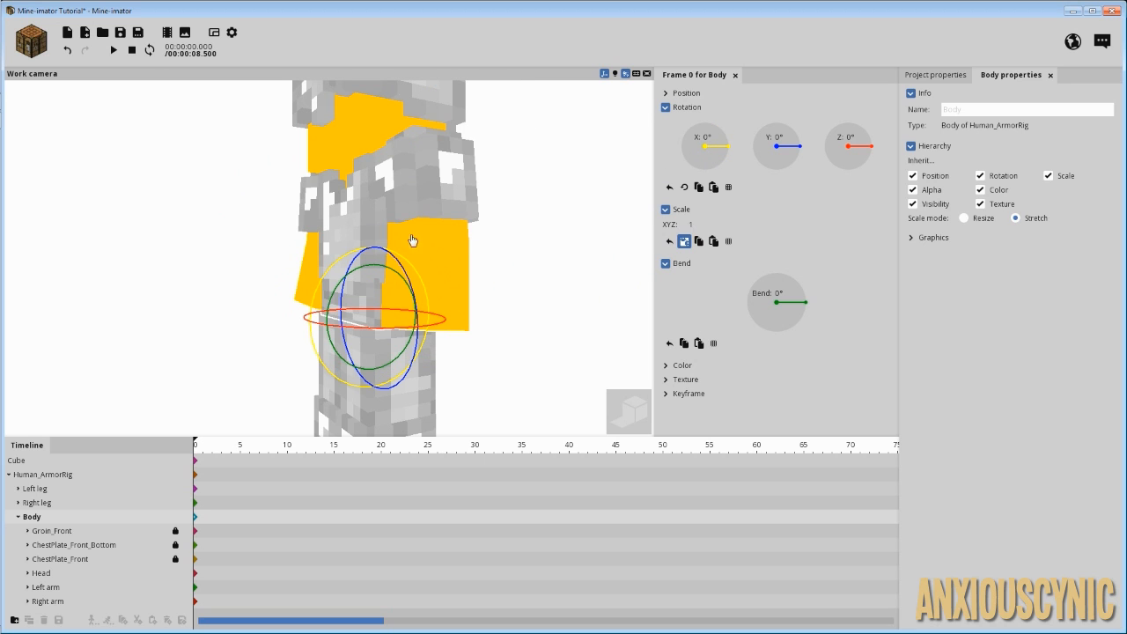
# Bend the Body backward to about -49° and examine the waist armor from the front and side
pyautogui.moveTo(800, 312); pyautogui.dragTo(801, 340)
pyautogui.moveTo(538, 280); pyautogui.dragTo(647, 293)
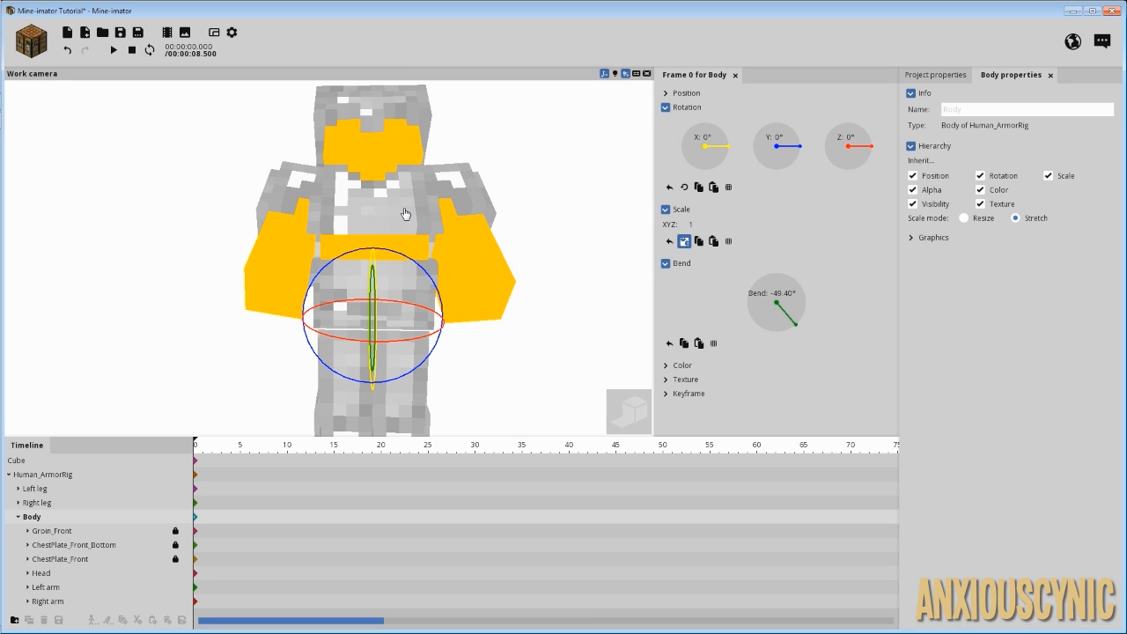
pyautogui.moveTo(511, 235)
pyautogui.mouseDown()
pyautogui.moveTo(421, 225)
pyautogui.moveTo(495, 242)
pyautogui.mouseUp()
pyautogui.scroll(2, 506, 257)
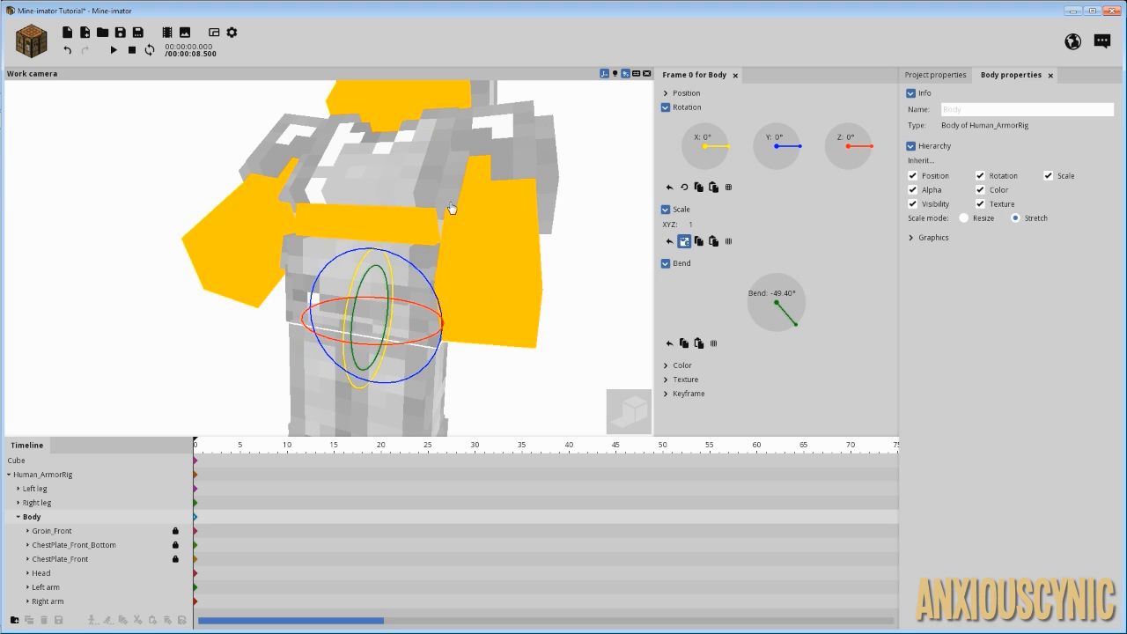
pyautogui.moveTo(575, 249); pyautogui.dragTo(534, 262)
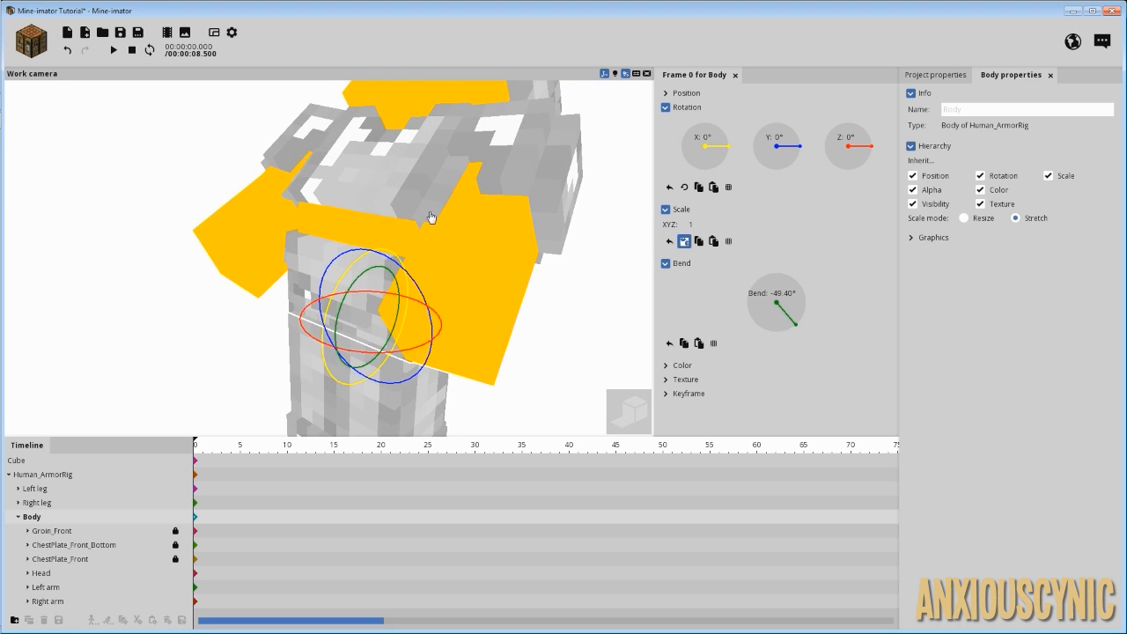
# Try bending the Body between about -5° and 26°, and reset its bend to 0°
pyautogui.moveTo(794, 320); pyautogui.dragTo(786, 298)
pyautogui.moveTo(601, 269); pyautogui.dragTo(539, 261)
pyautogui.scroll(-3, 573, 263)
pyautogui.moveTo(476, 229); pyautogui.dragTo(504, 232)
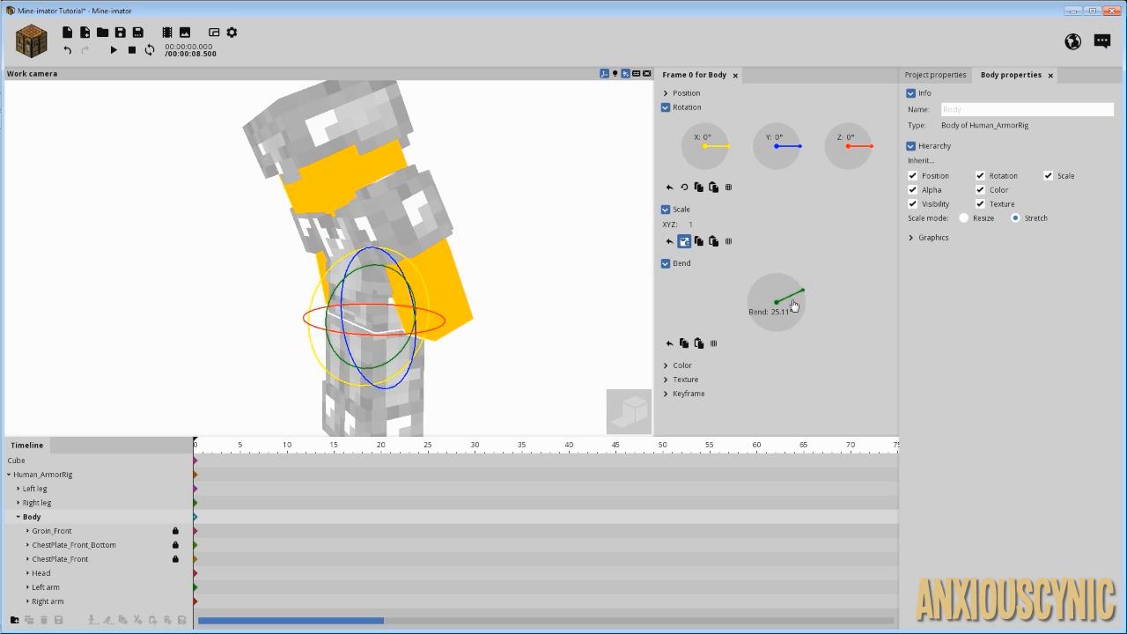
pyautogui.moveTo(804, 294); pyautogui.dragTo(820, 312)
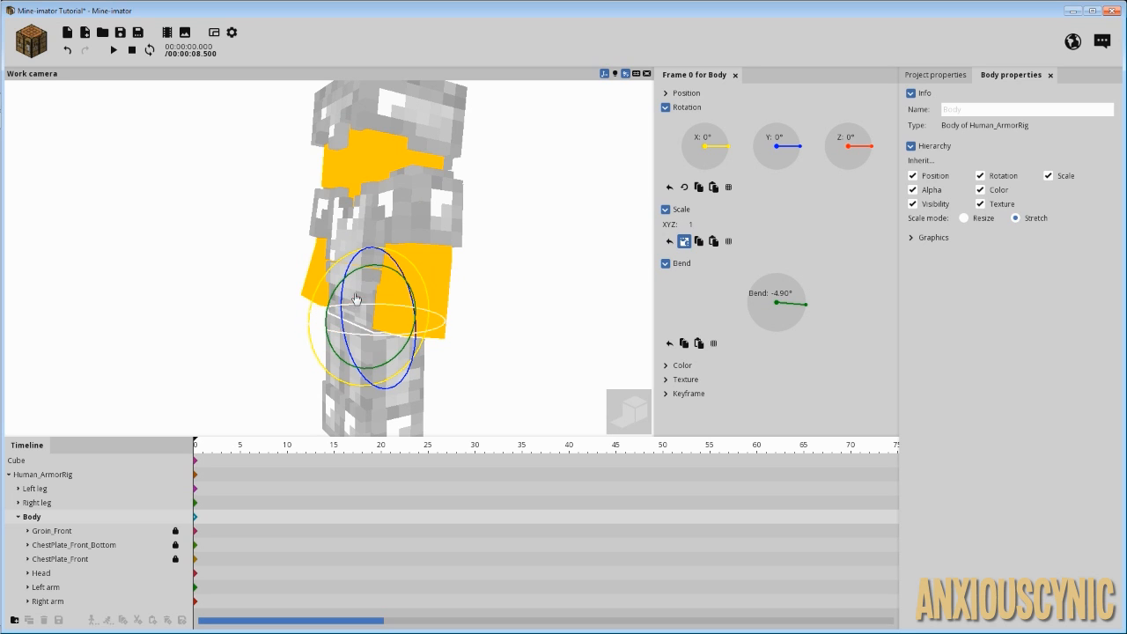
pyautogui.moveTo(797, 308); pyautogui.dragTo(804, 290)
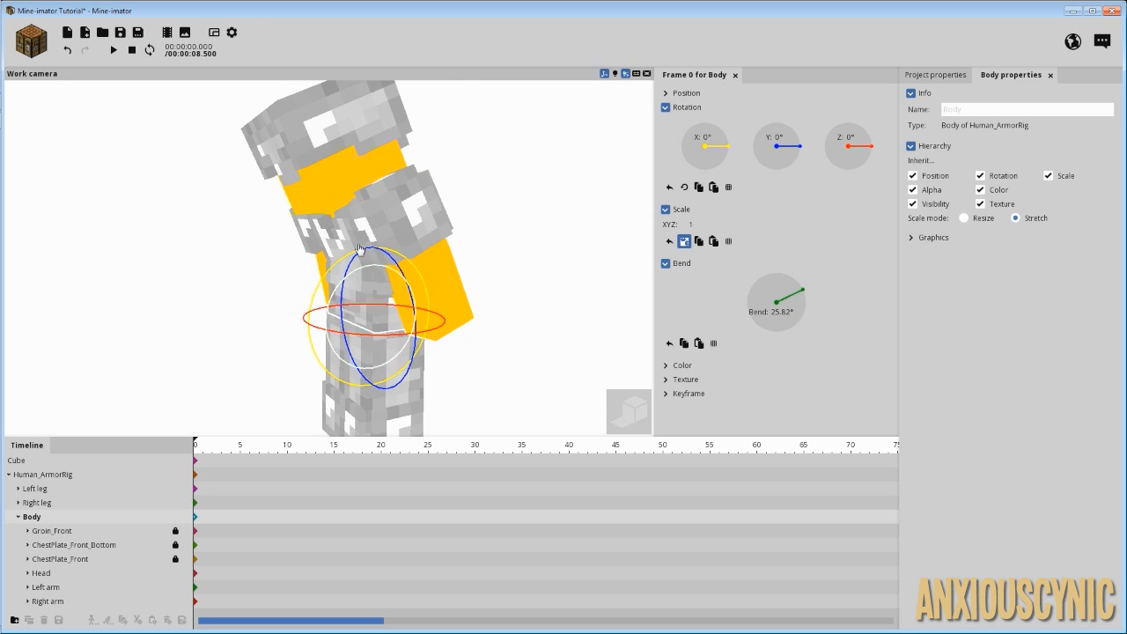
pyautogui.rightClick(788, 315)
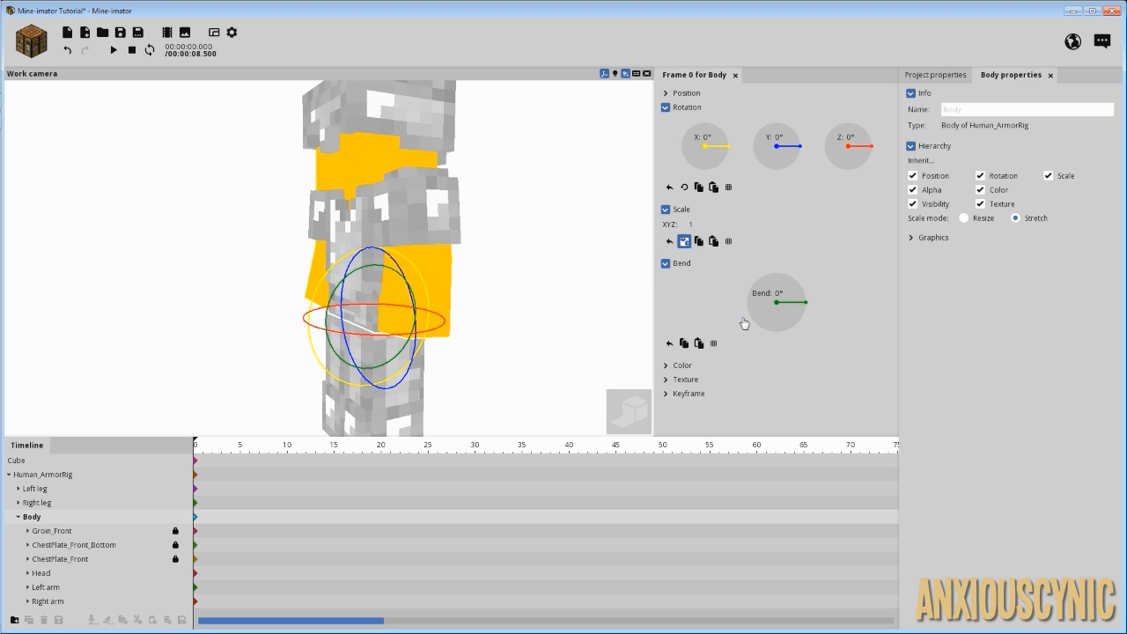
# Try posing the Right leg with an X rotation of about -20° and a bend of about 54°, and reset both to 0°
pyautogui.moveTo(485, 248); pyautogui.dragTo(347, 249, button='middle')
pyautogui.moveTo(521, 255); pyautogui.dragTo(502, 228)
pyautogui.moveTo(522, 237); pyautogui.dragTo(514, 265, button='right')
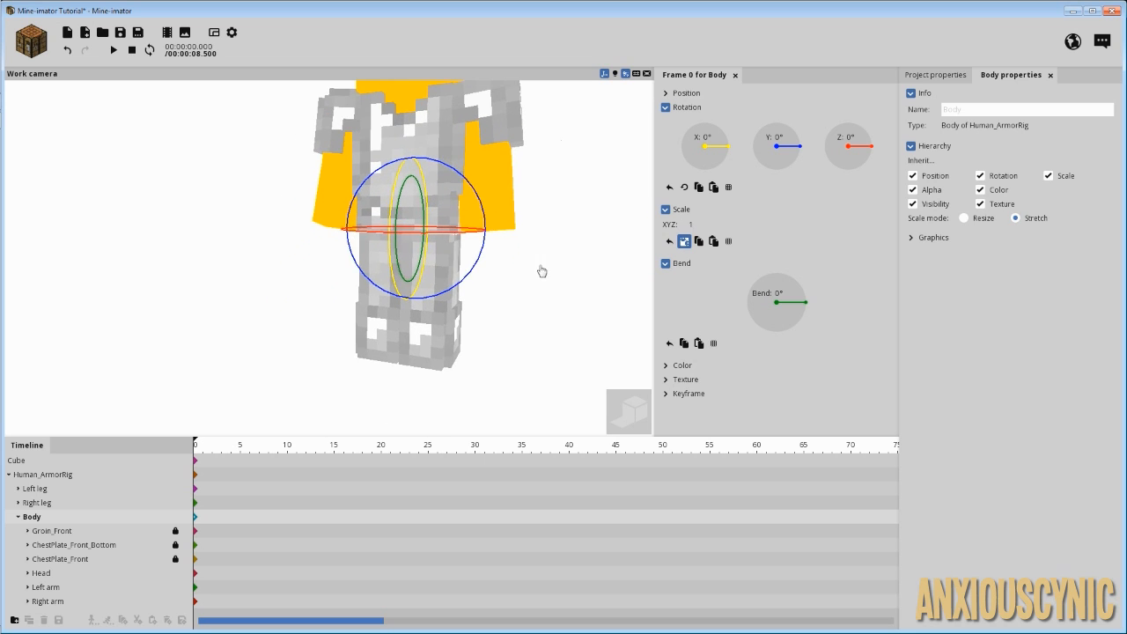
pyautogui.moveTo(540, 267); pyautogui.dragTo(465, 274)
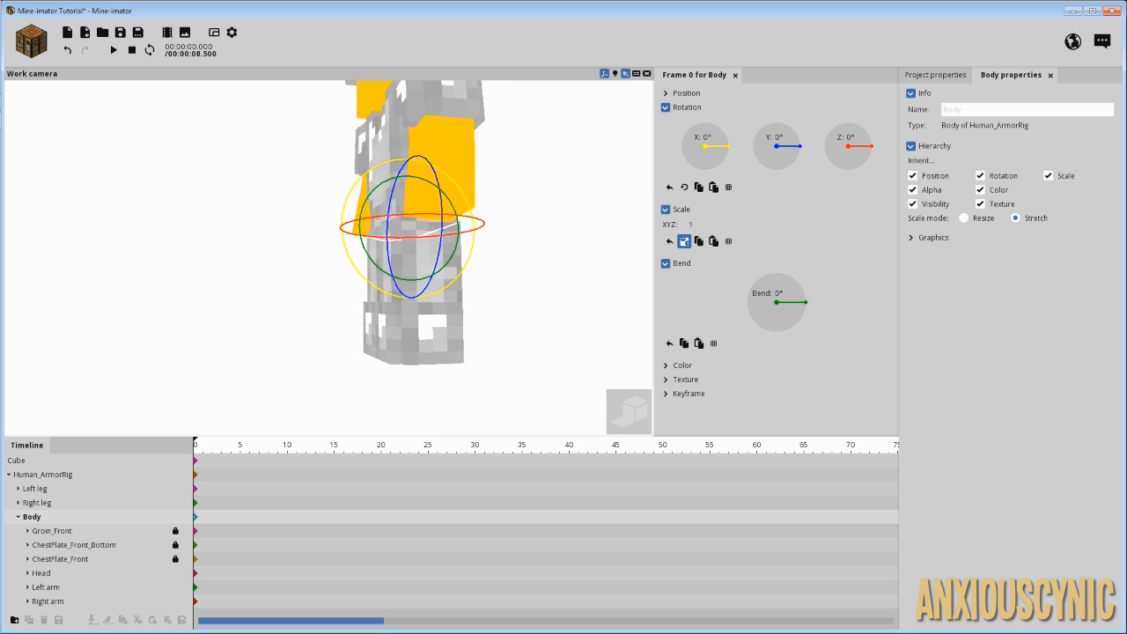
pyautogui.click(33, 509)
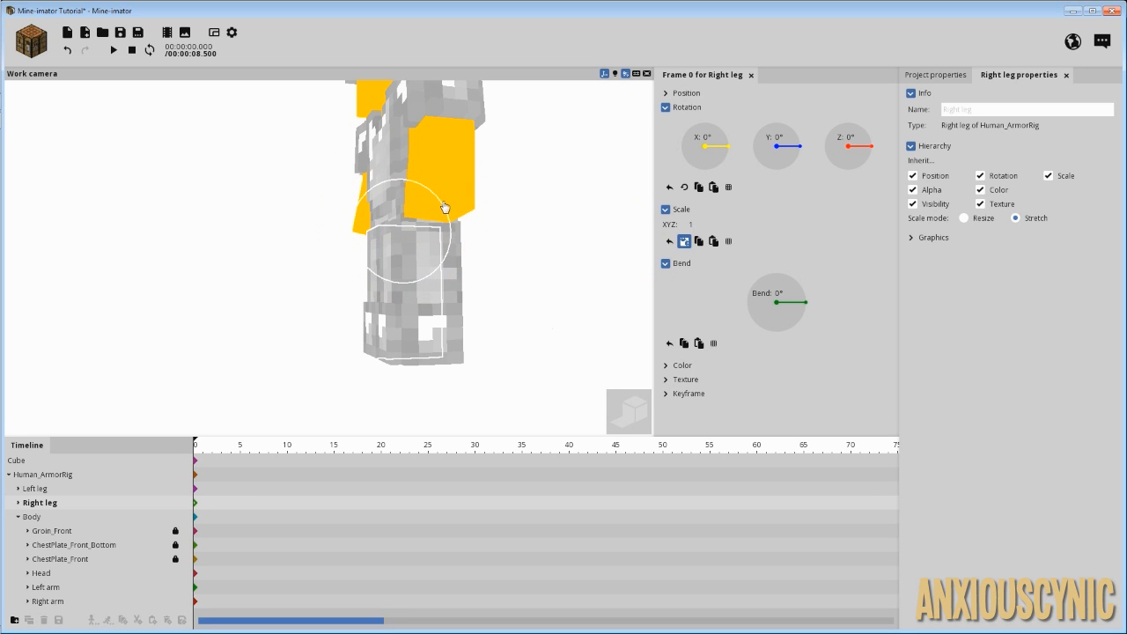
pyautogui.moveTo(443, 206)
pyautogui.mouseDown()
pyautogui.moveTo(404, 197)
pyautogui.moveTo(459, 195)
pyautogui.mouseUp()
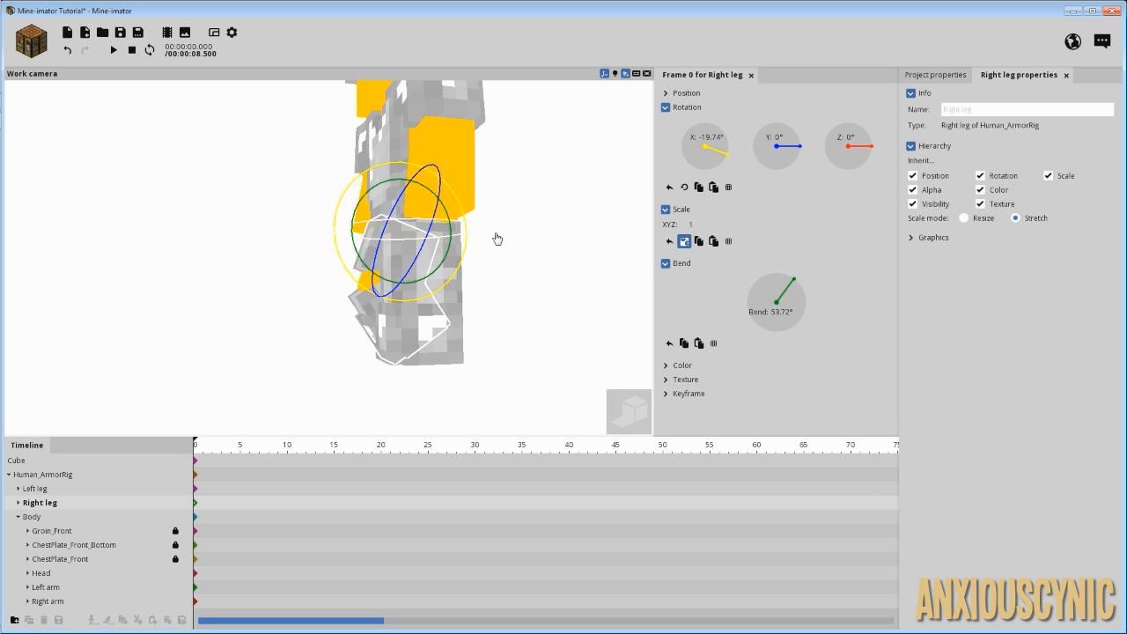
pyautogui.moveTo(499, 239)
pyautogui.mouseDown()
pyautogui.moveTo(581, 245)
pyautogui.moveTo(495, 250)
pyautogui.moveTo(515, 252)
pyautogui.mouseUp()
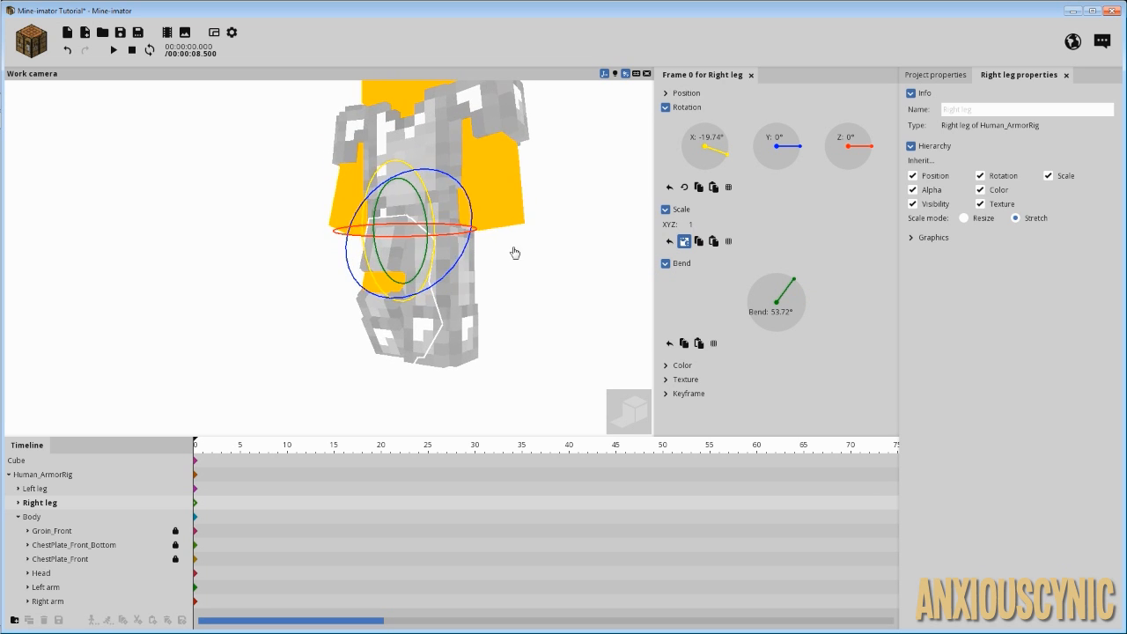
pyautogui.rightClick(786, 309)
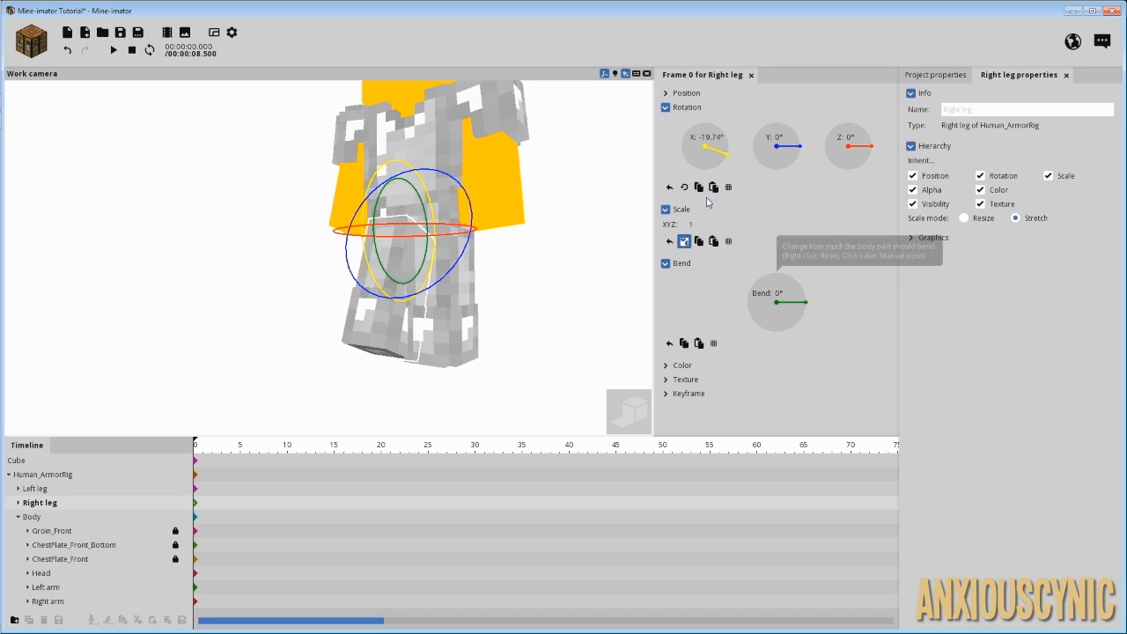
pyautogui.rightClick(706, 145)
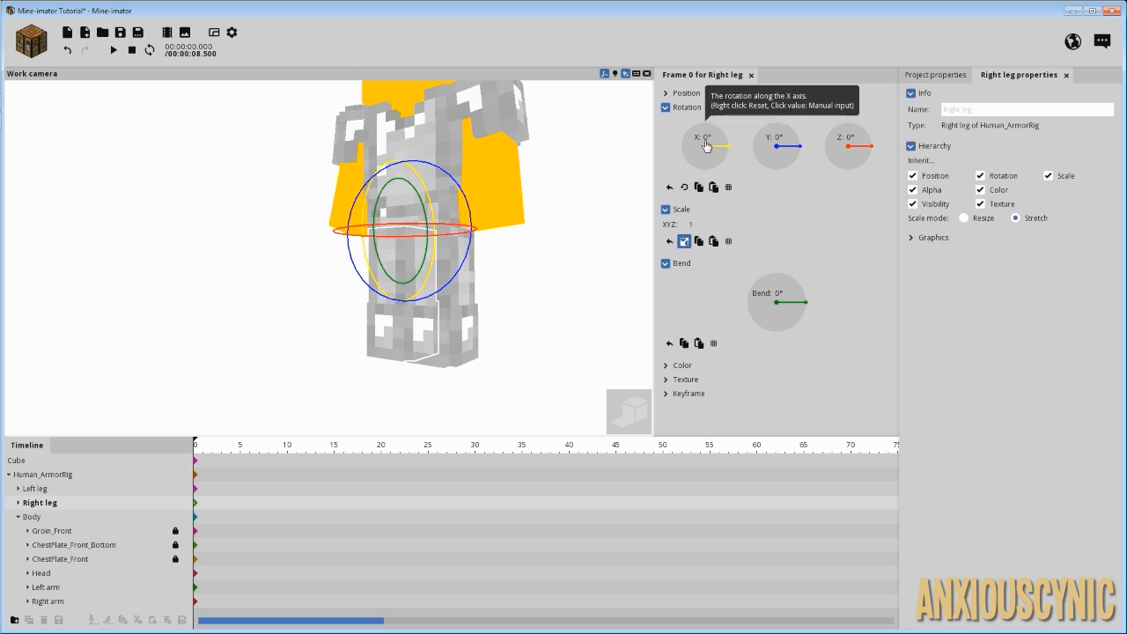
# Bend the Right leg to about 38°, examine the knee armor up close, and reset the bend to 0°
pyautogui.moveTo(795, 304); pyautogui.dragTo(793, 298)
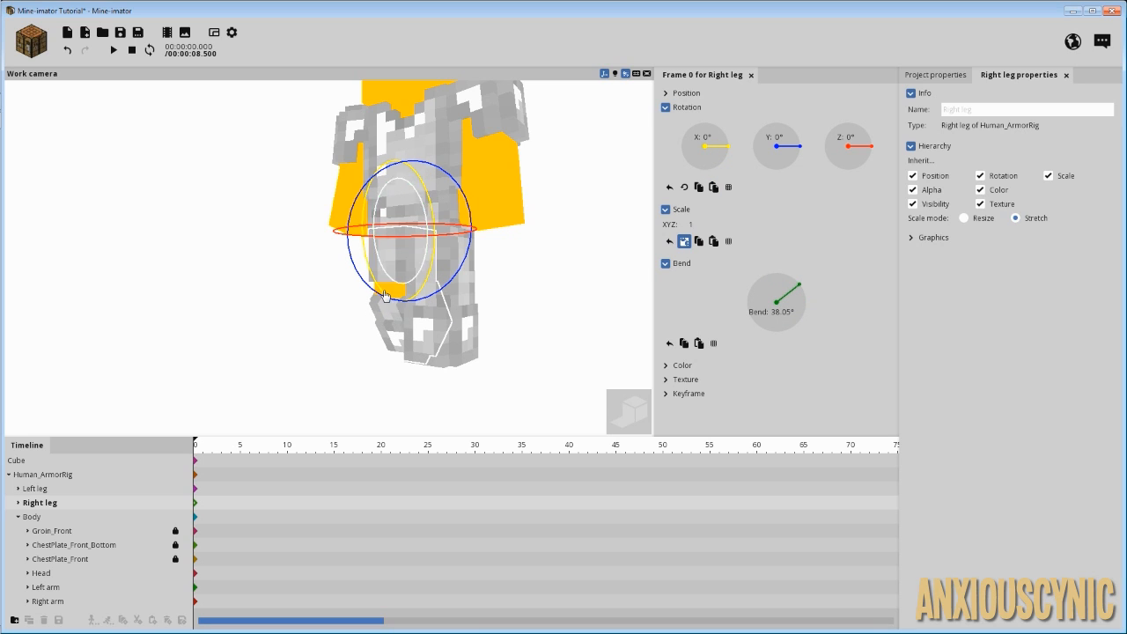
pyautogui.scroll(5, 503, 323)
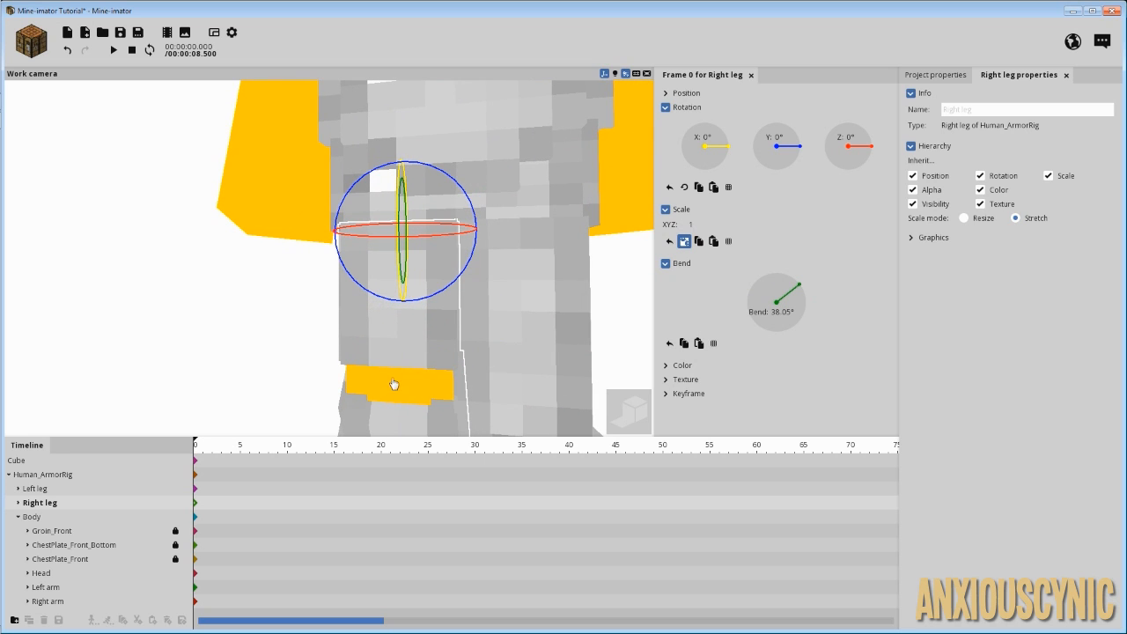
pyautogui.moveTo(518, 350); pyautogui.dragTo(498, 296)
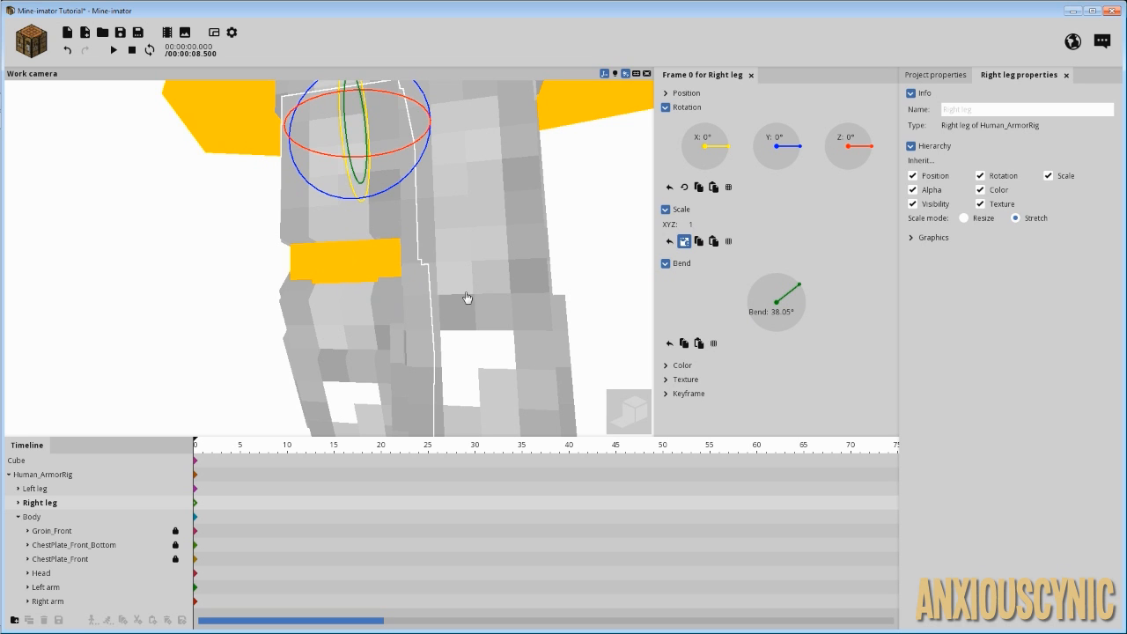
pyautogui.rightClick(779, 307)
pyautogui.moveTo(558, 242); pyautogui.dragTo(617, 245)
pyautogui.scroll(-4, 531, 245)
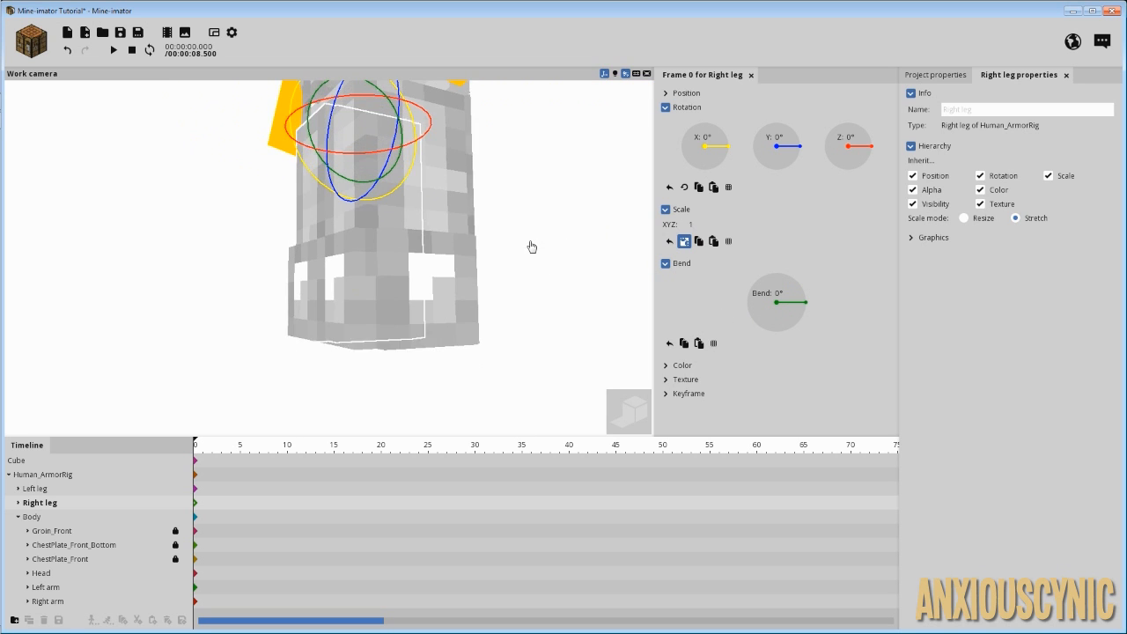
# Bend the Right leg to about 53°, return it to 0°, and view the straight leg from the side
pyautogui.moveTo(531, 245); pyautogui.dragTo(460, 277, button='middle')
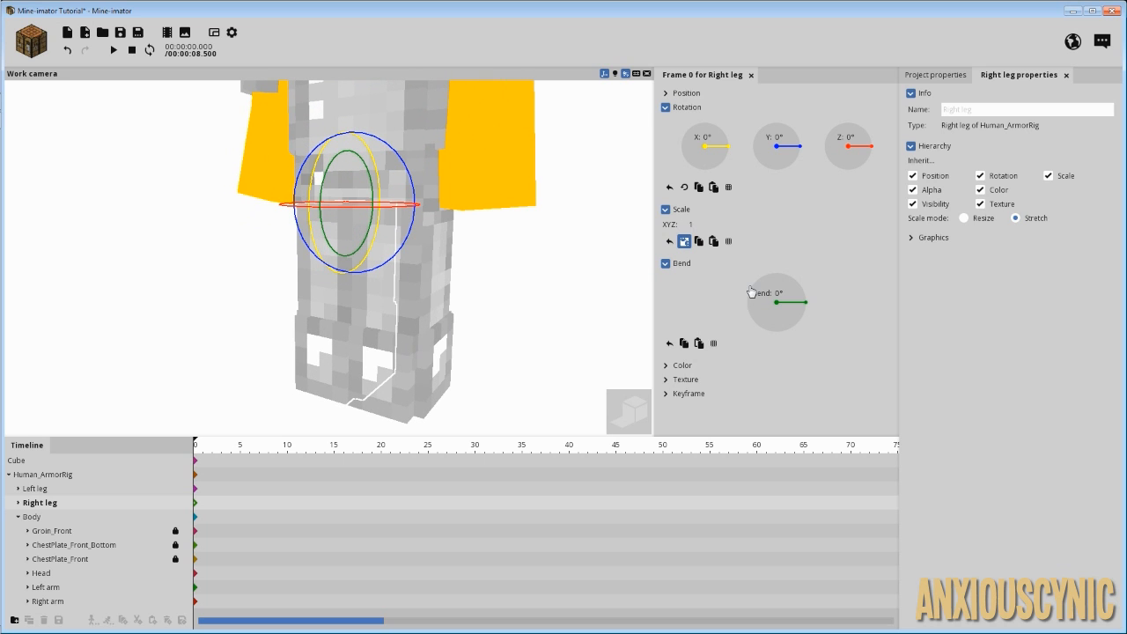
pyautogui.moveTo(752, 293); pyautogui.dragTo(397, 298)
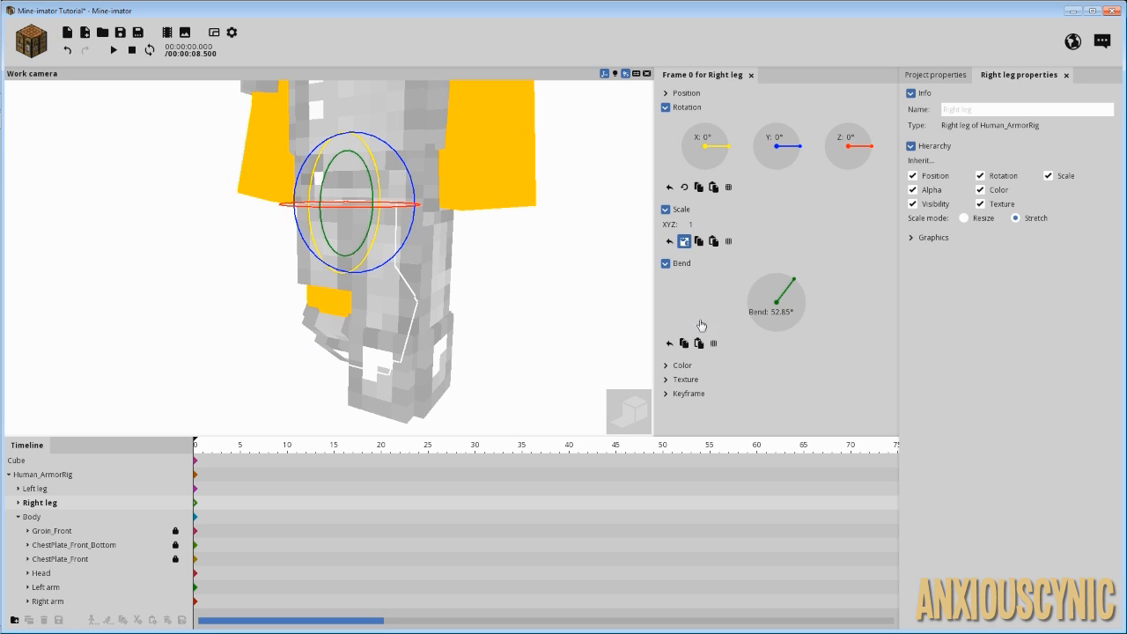
pyautogui.moveTo(788, 291); pyautogui.dragTo(806, 302)
pyautogui.moveTo(566, 286); pyautogui.dragTo(569, 289, button='middle')
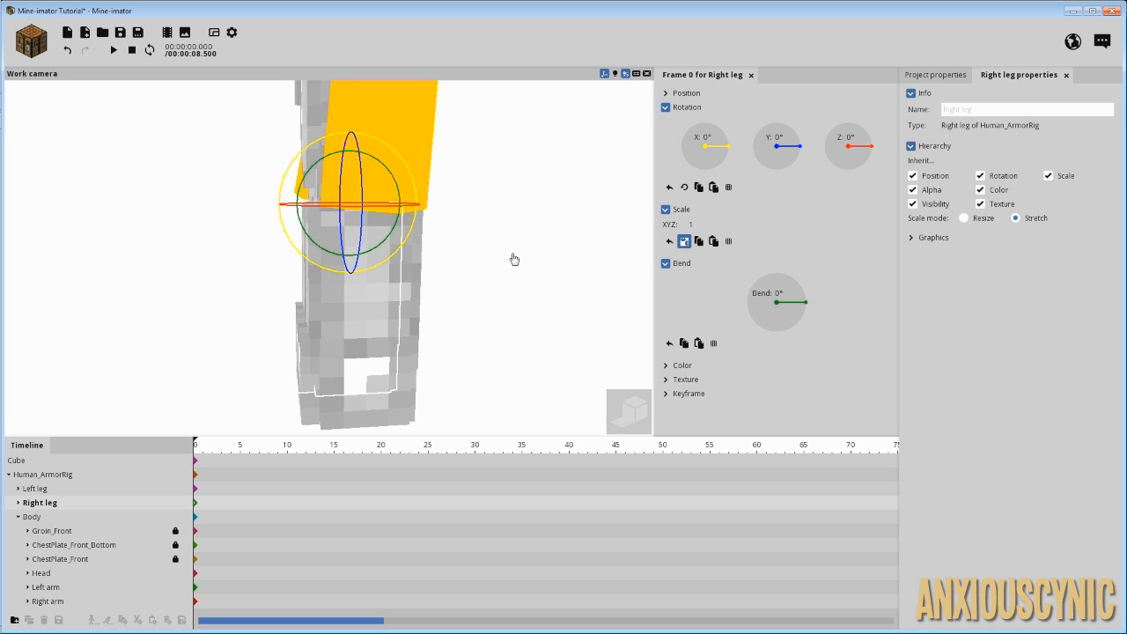
pyautogui.moveTo(466, 236); pyautogui.dragTo(466, 237, button='middle')
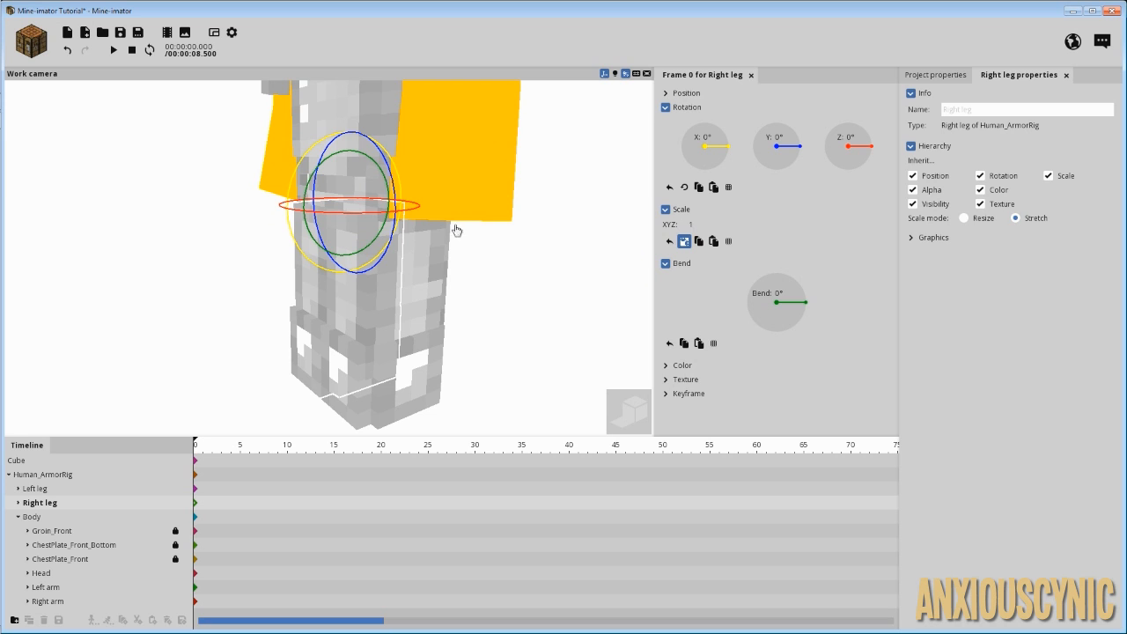
# Select the rig's Left leg and turn the view around to the front of the character
pyautogui.moveTo(552, 268); pyautogui.dragTo(479, 301, button='middle')
pyautogui.click(39, 488)
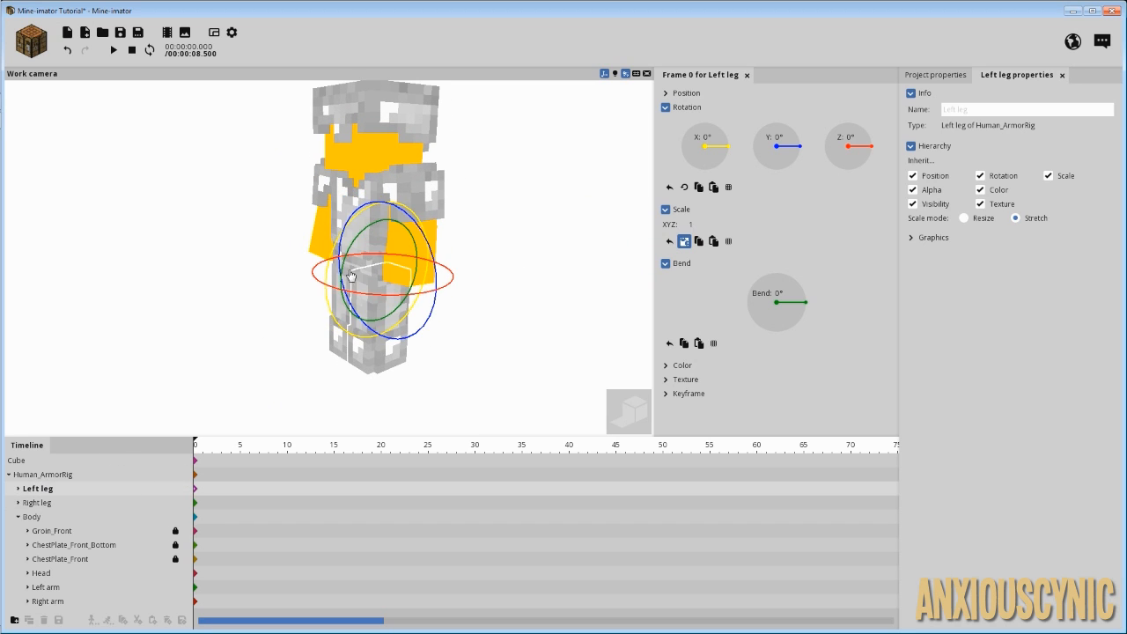
pyautogui.moveTo(379, 229)
pyautogui.mouseDown()
pyautogui.moveTo(354, 234)
pyautogui.moveTo(383, 230)
pyautogui.mouseUp()
pyautogui.rightClick(808, 311)
pyautogui.moveTo(529, 291)
pyautogui.mouseDown()
pyautogui.moveTo(467, 289)
pyautogui.moveTo(530, 291)
pyautogui.mouseUp()
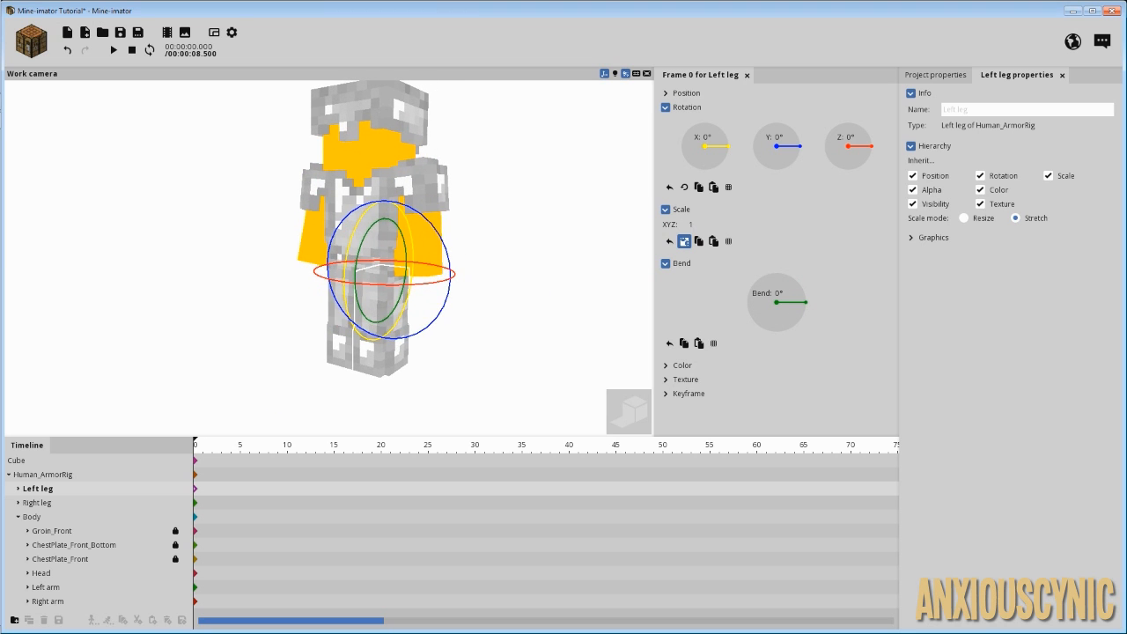
pyautogui.moveTo(477, 202); pyautogui.dragTo(536, 225)
# Browse the project library's list of armor items down to the leg pieces and back to its beginning
pyautogui.click(931, 76)
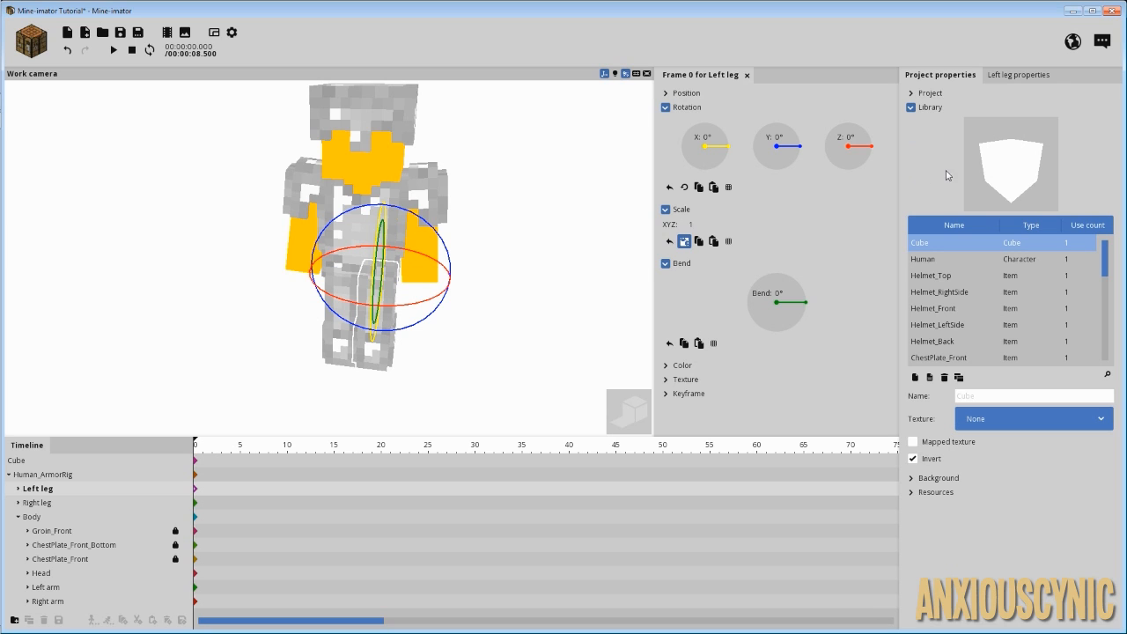
pyautogui.moveTo(1104, 249); pyautogui.dragTo(1106, 274)
pyautogui.scroll(-4, 1105, 251)
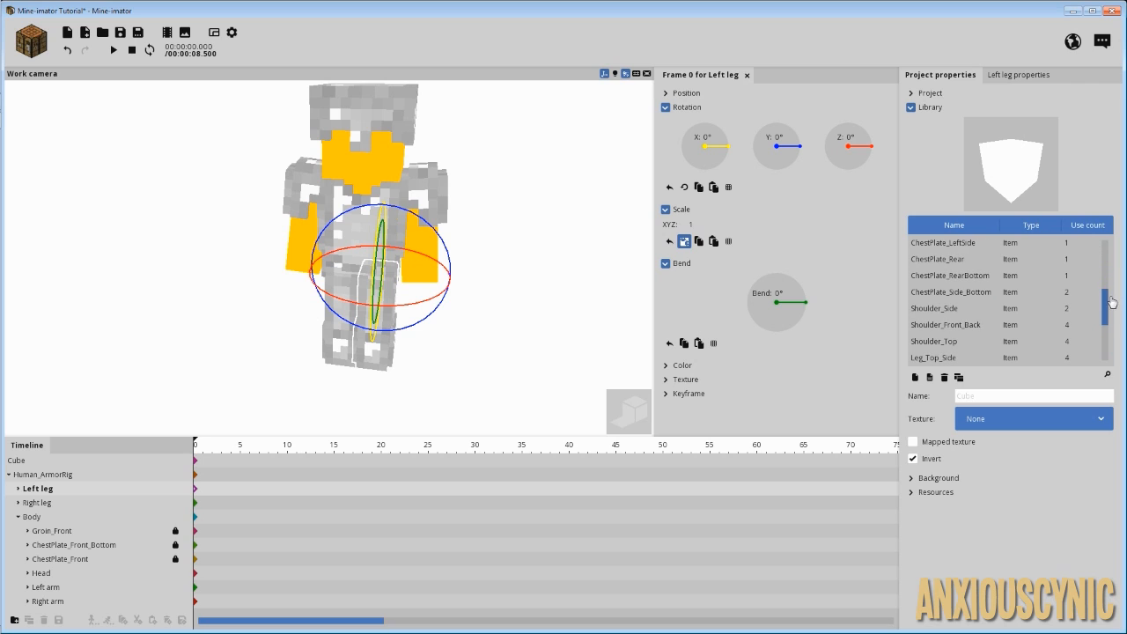
pyautogui.moveTo(1107, 300); pyautogui.dragTo(1110, 325)
pyautogui.scroll(10, 1108, 326)
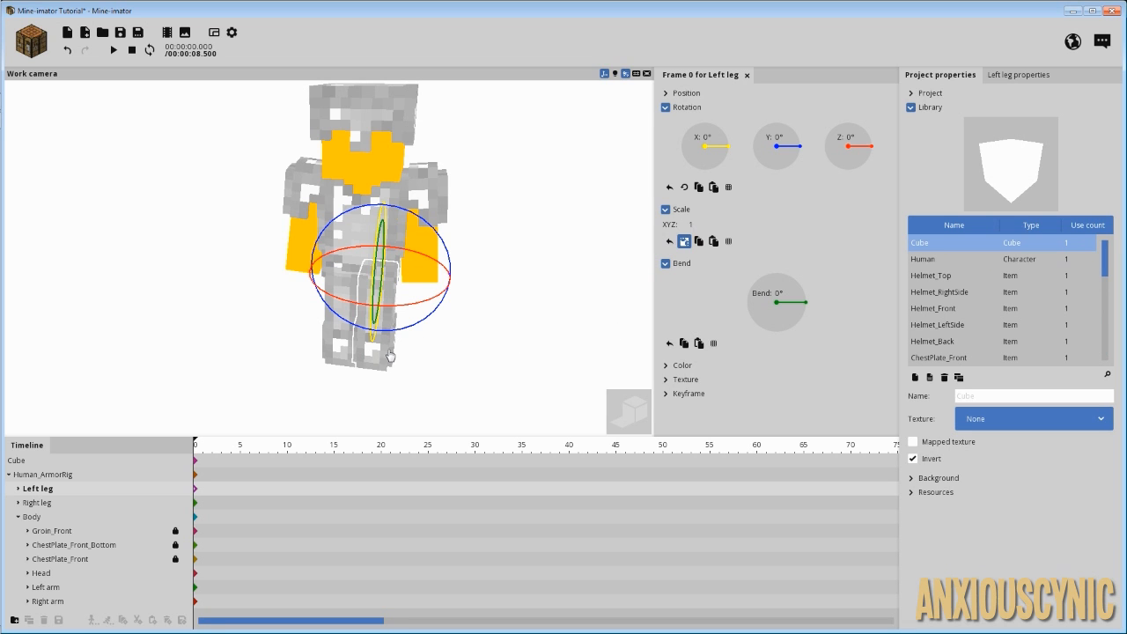
pyautogui.moveTo(493, 291)
pyautogui.mouseDown()
pyautogui.moveTo(630, 282)
pyautogui.moveTo(496, 275)
pyautogui.mouseUp()
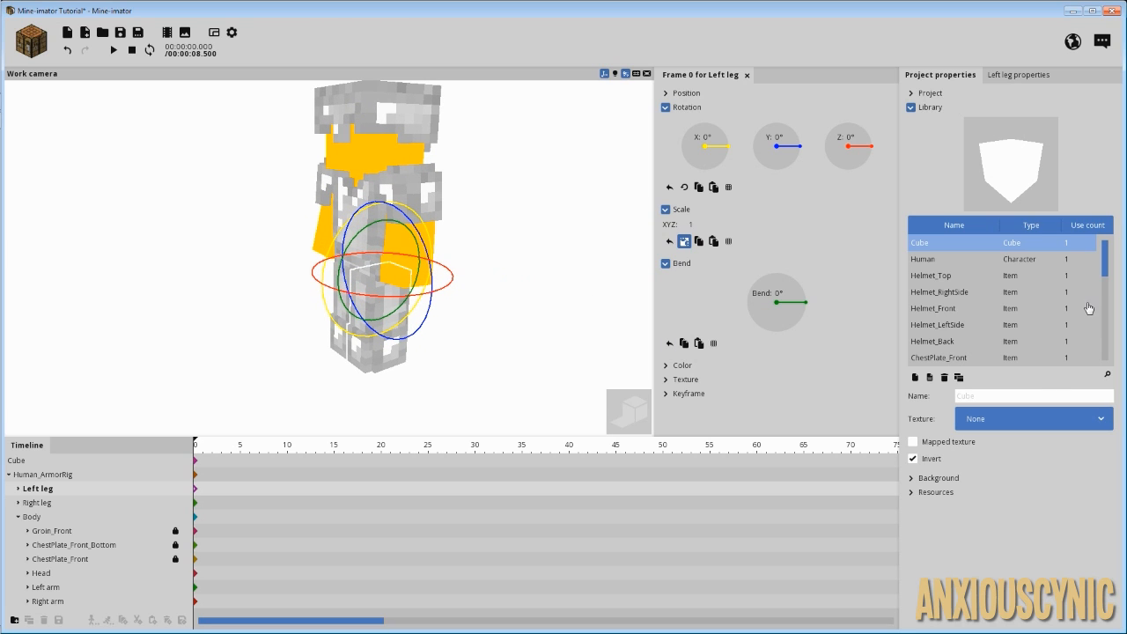
pyautogui.moveTo(1107, 254)
pyautogui.mouseDown()
pyautogui.moveTo(1107, 361)
pyautogui.moveTo(1106, 251)
pyautogui.mouseUp()
pyautogui.moveTo(518, 229)
pyautogui.mouseDown()
pyautogui.moveTo(445, 230)
pyautogui.moveTo(530, 229)
pyautogui.mouseUp()
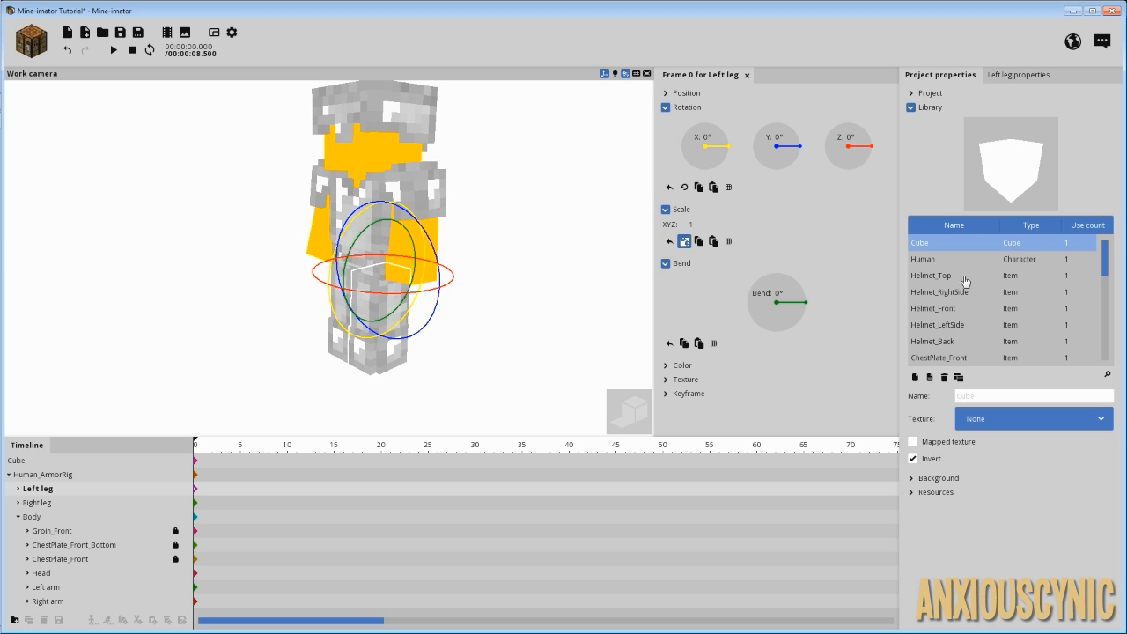
pyautogui.moveTo(458, 229); pyautogui.dragTo(467, 157, button='middle')
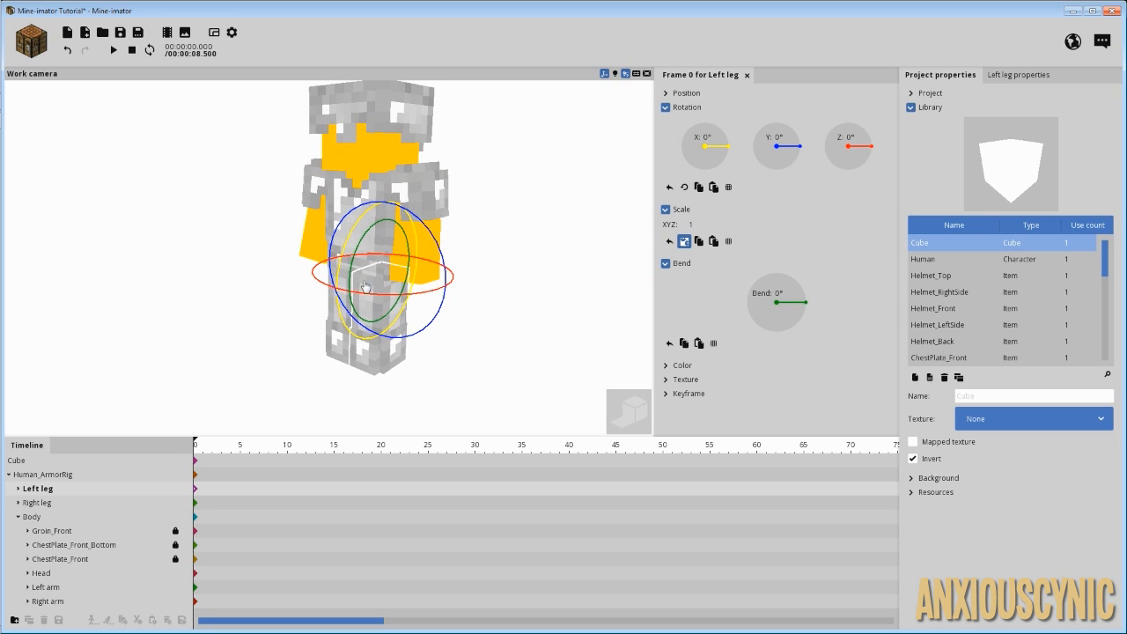
pyautogui.moveTo(524, 335)
pyautogui.mouseDown(button='right')
pyautogui.moveTo(507, 282)
pyautogui.moveTo(524, 335)
pyautogui.mouseUp(button='right')
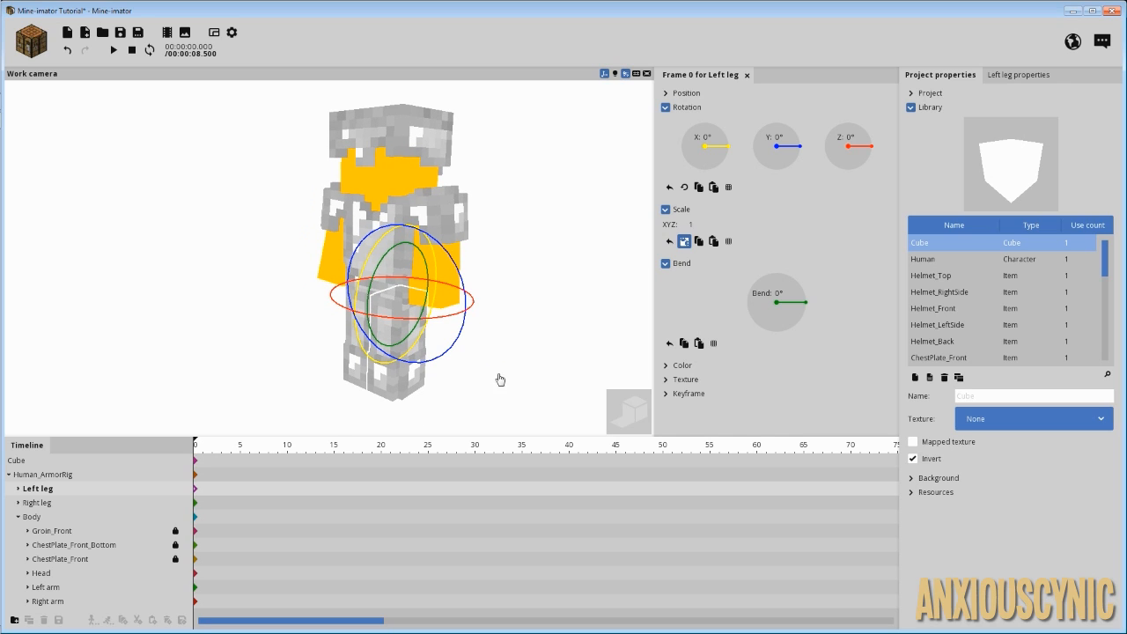
pyautogui.moveTo(521, 305); pyautogui.dragTo(532, 308, button='right')
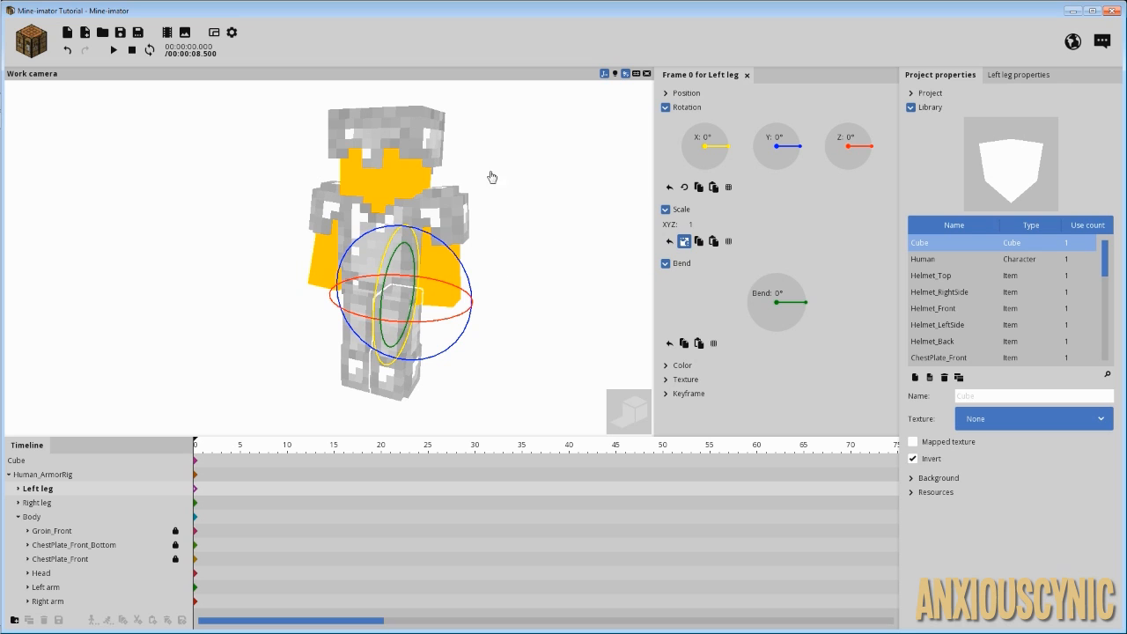
pyautogui.moveTo(518, 238); pyautogui.dragTo(521, 241, button='right')
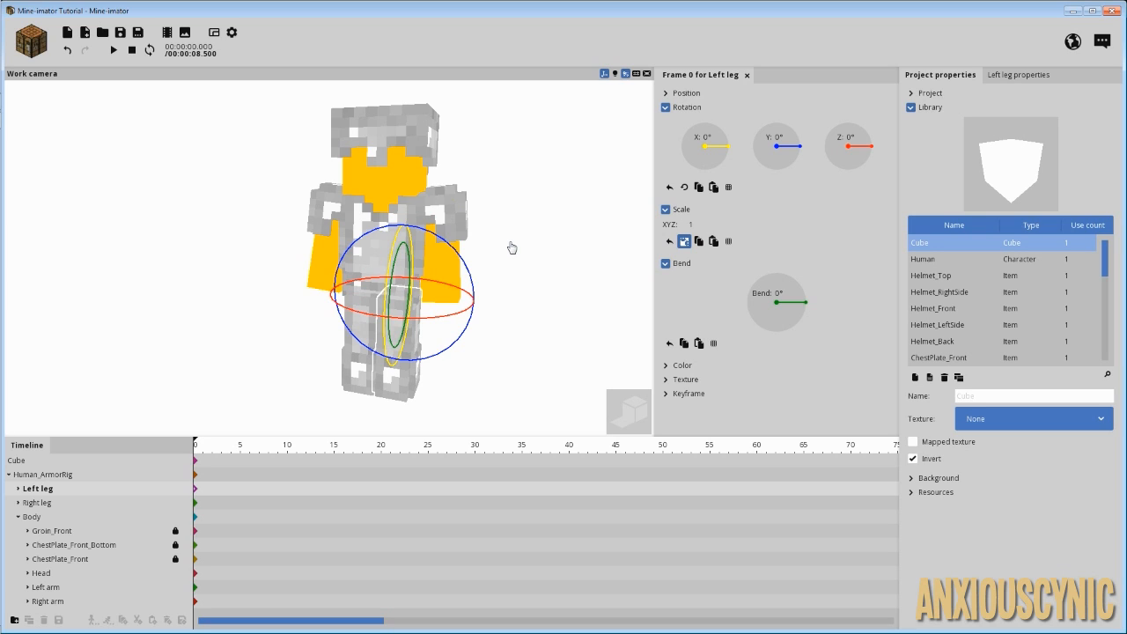
pyautogui.moveTo(512, 248)
pyautogui.mouseDown(button='middle')
pyautogui.moveTo(459, 247)
pyautogui.moveTo(502, 253)
pyautogui.mouseUp(button='middle')
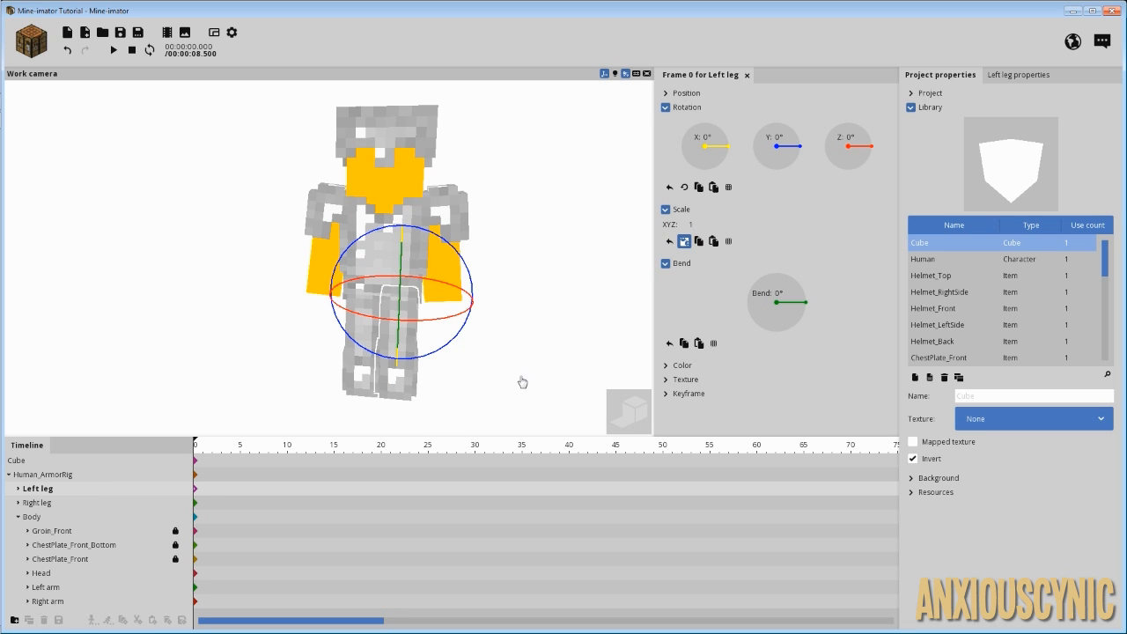
pyautogui.moveTo(522, 381); pyautogui.dragTo(548, 372, button='middle')
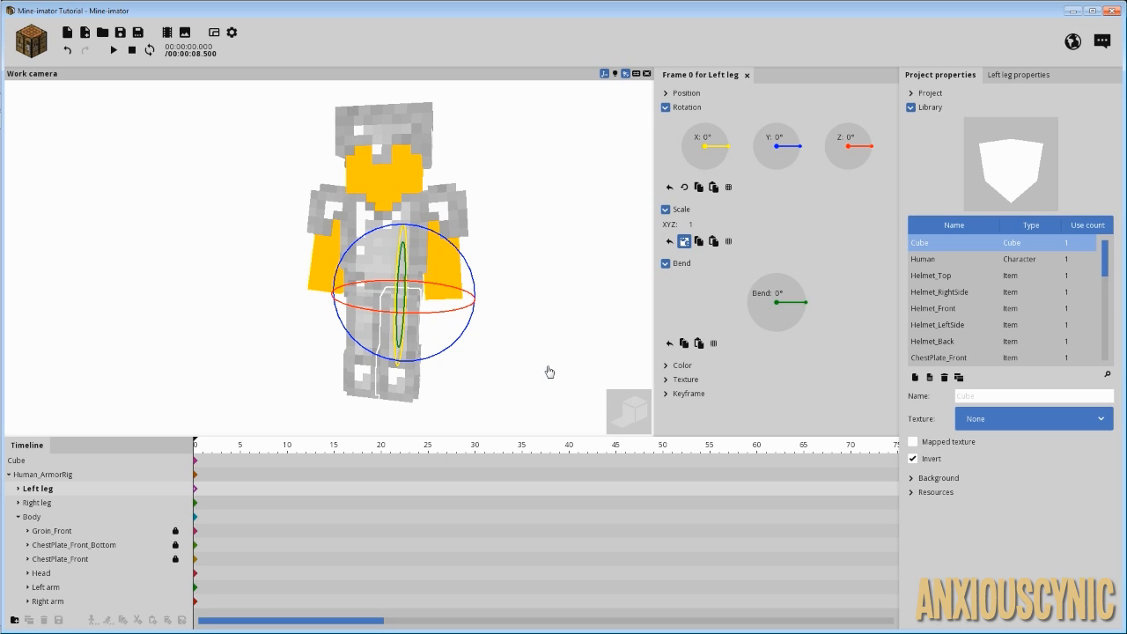
pyautogui.moveTo(536, 291)
pyautogui.mouseDown()
pyautogui.moveTo(504, 308)
pyautogui.moveTo(533, 294)
pyautogui.mouseUp()
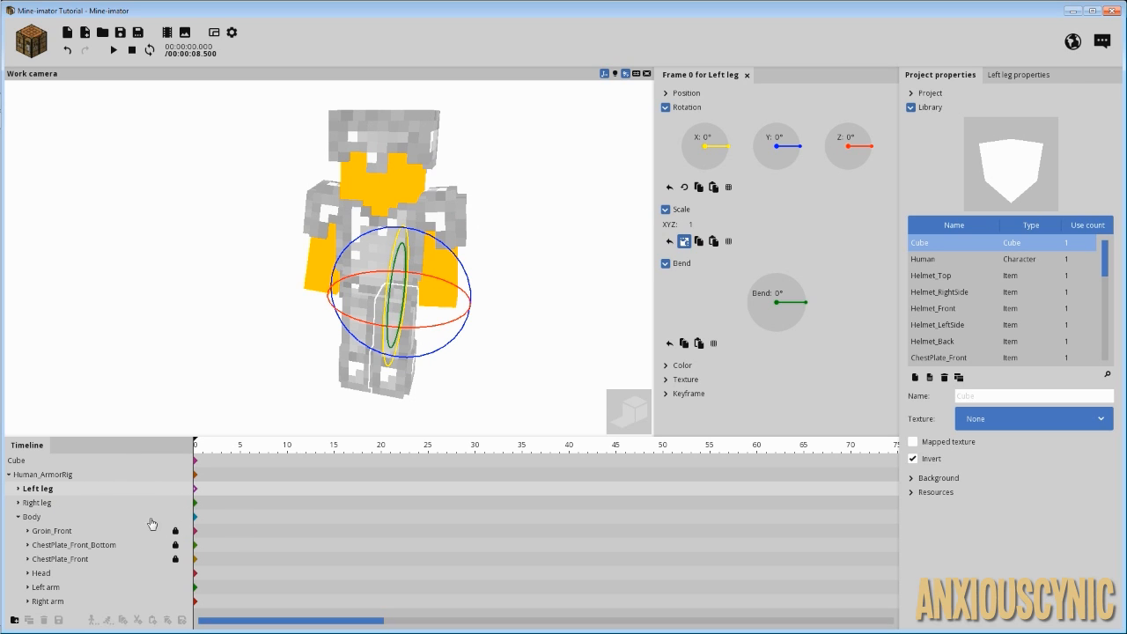
# Look through the armor parts nested under the Left leg and Right leg, and collapse both legs again
pyautogui.click(18, 492)
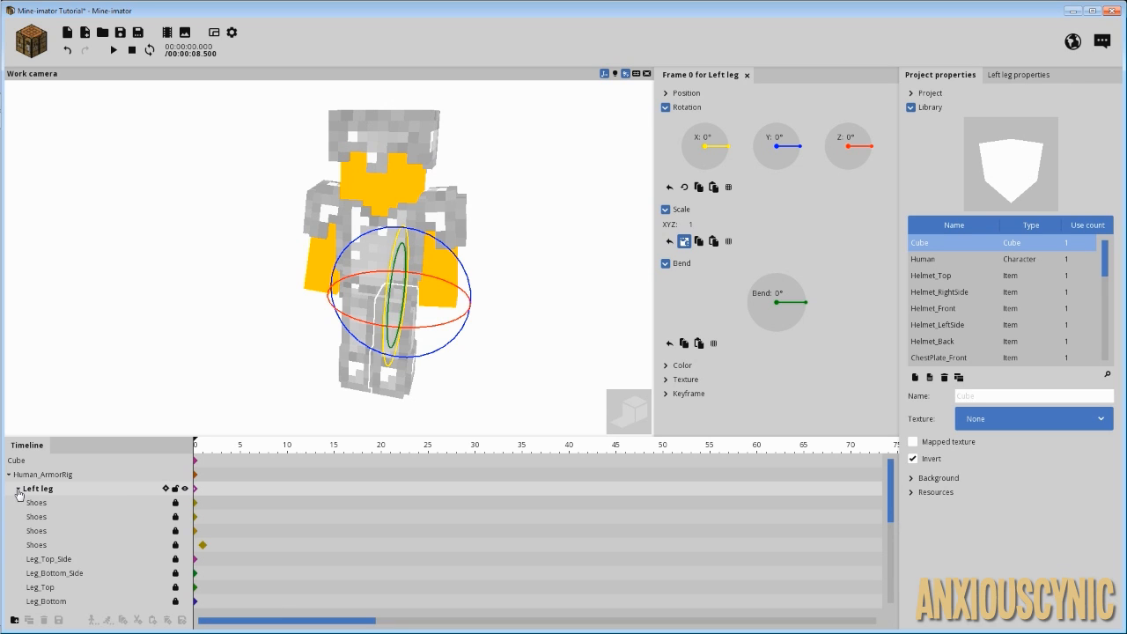
pyautogui.scroll(-1, 57, 500)
pyautogui.scroll(-7, 56, 499)
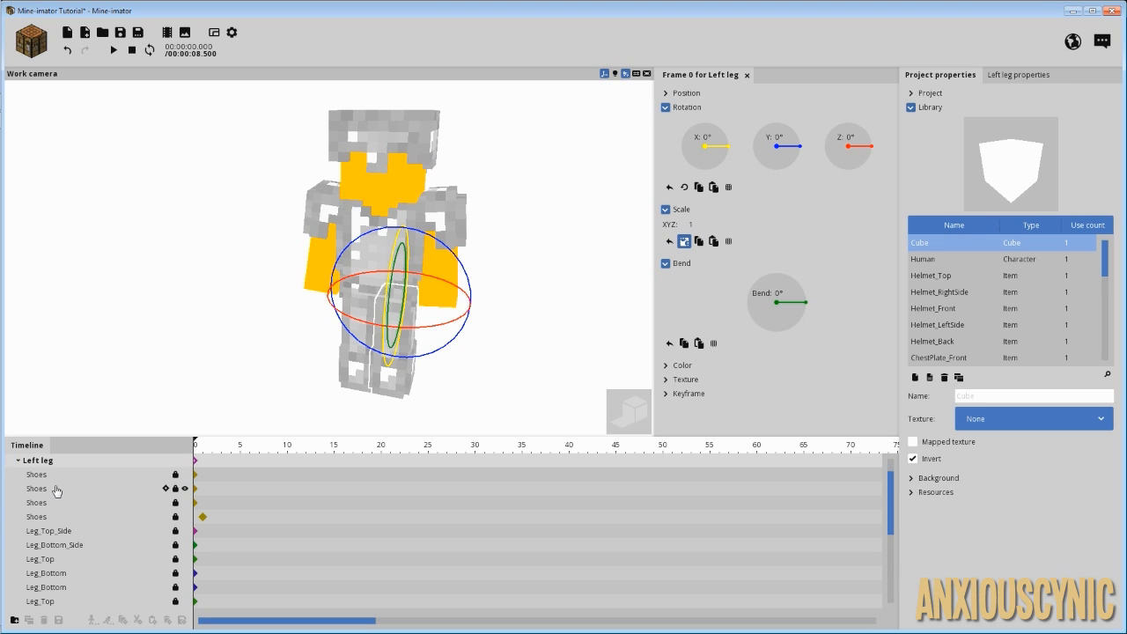
pyautogui.scroll(8, 64, 539)
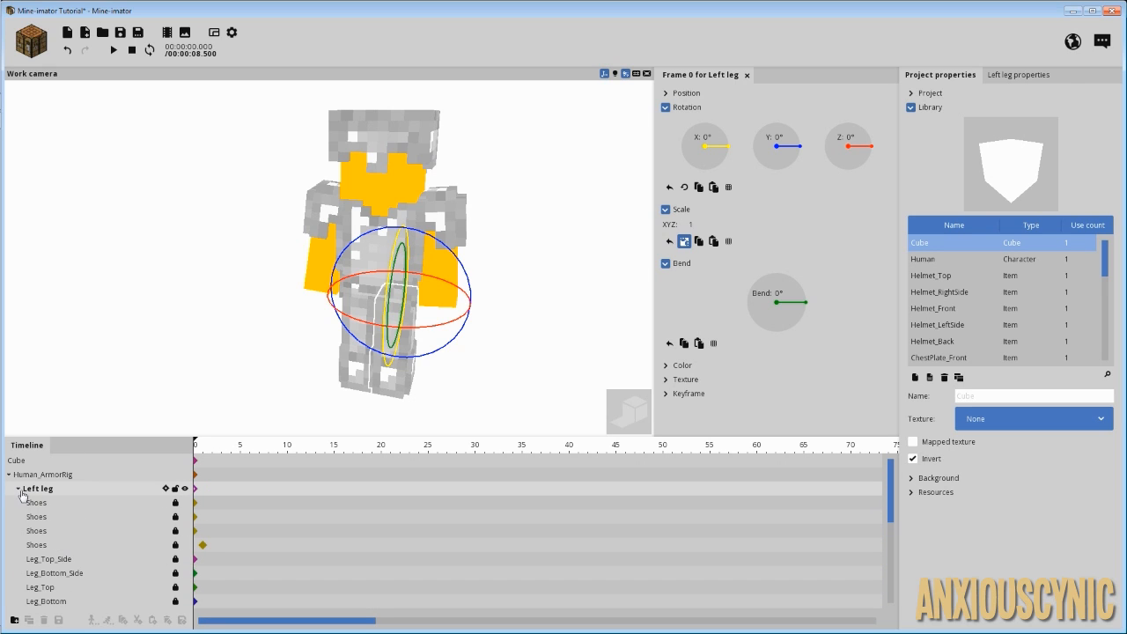
pyautogui.click(19, 489)
pyautogui.click(18, 503)
pyautogui.click(18, 503)
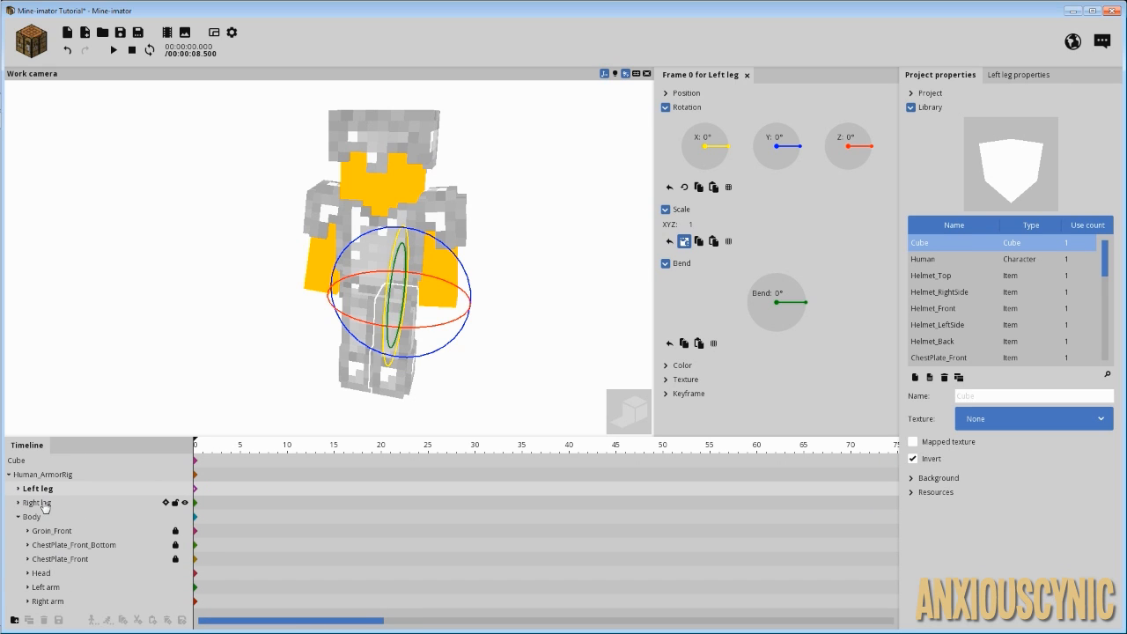
# Expand the Head, Left arm and Right arm in the rig's hierarchy and select the left arm's Shoulder_Side
pyautogui.click(27, 573)
pyautogui.scroll(-1, 40, 577)
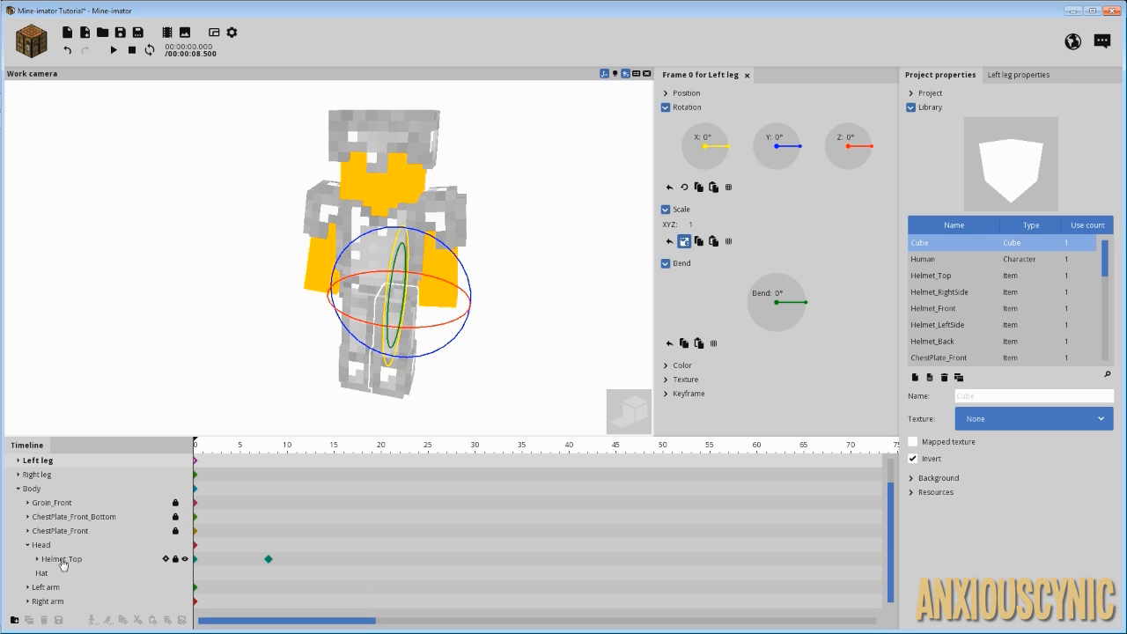
pyautogui.click(27, 587)
pyautogui.scroll(-1, 35, 592)
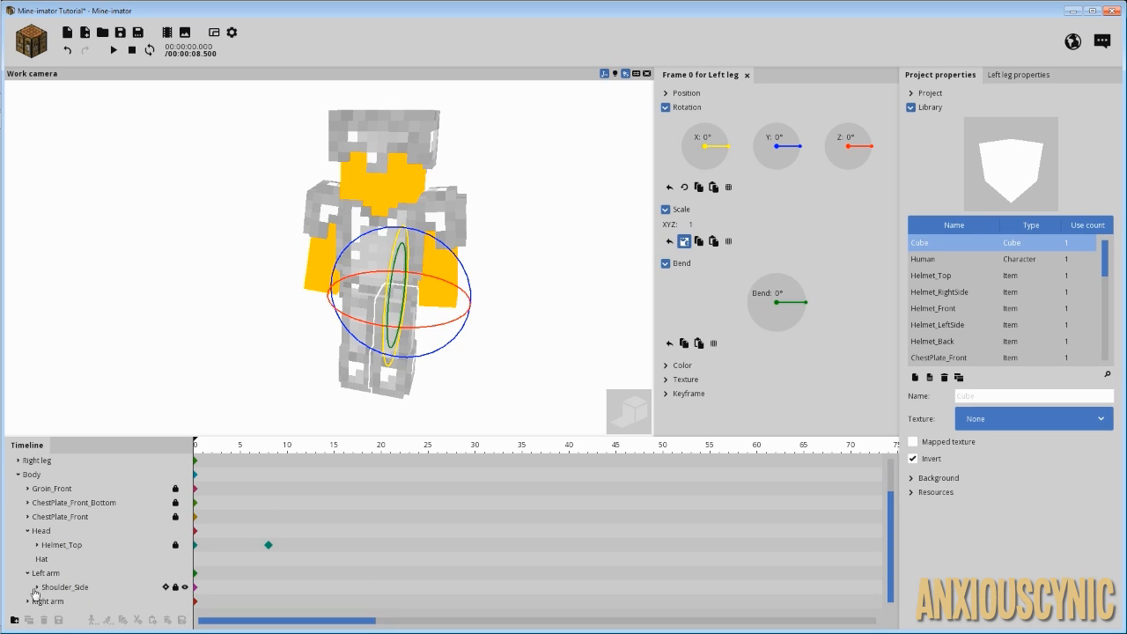
pyautogui.click(27, 601)
pyautogui.scroll(-1, 46, 600)
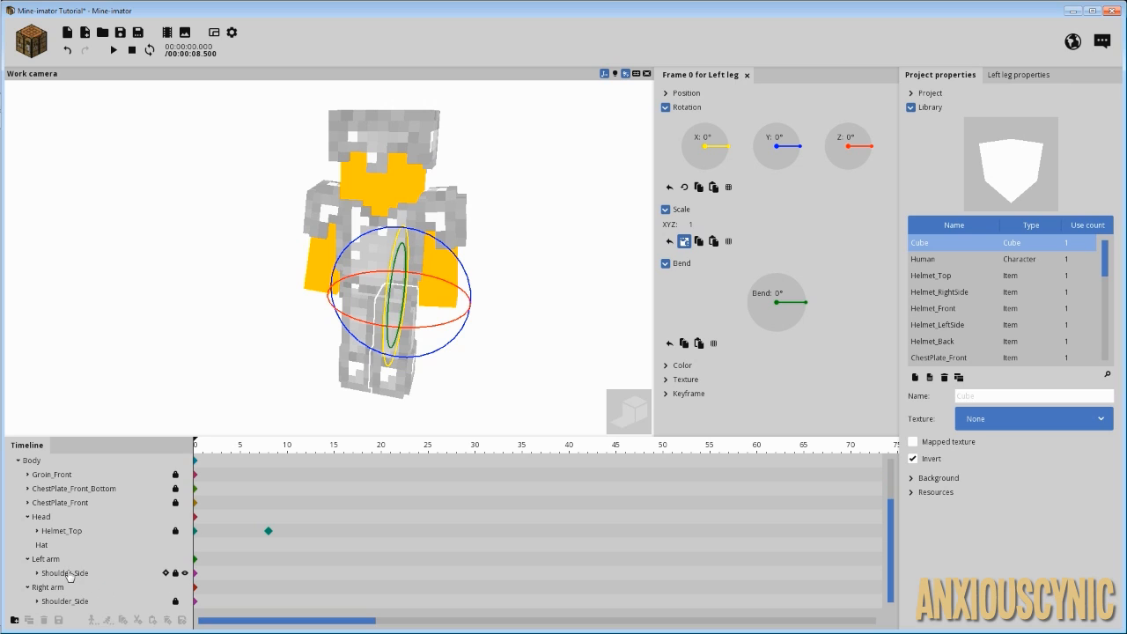
pyautogui.click(88, 574)
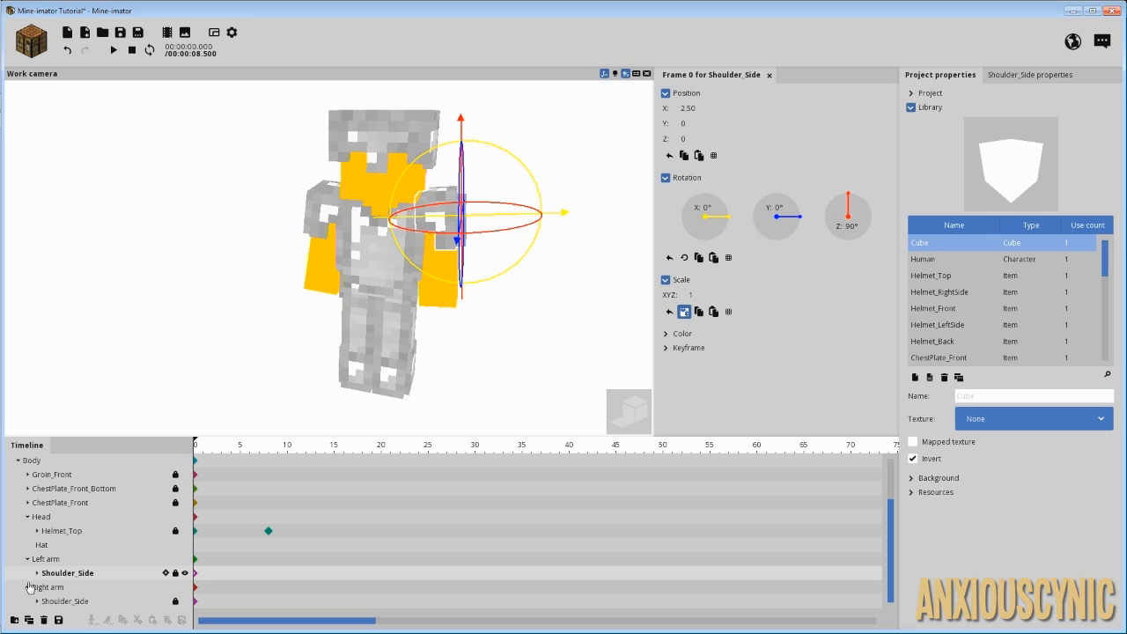
# Select both Shoulder_Side parts together with Helmet_Top, ChestPlate_Front, ChestPlate_Front_Bottom and Groin_Front
pyautogui.scroll(1, 67, 549)
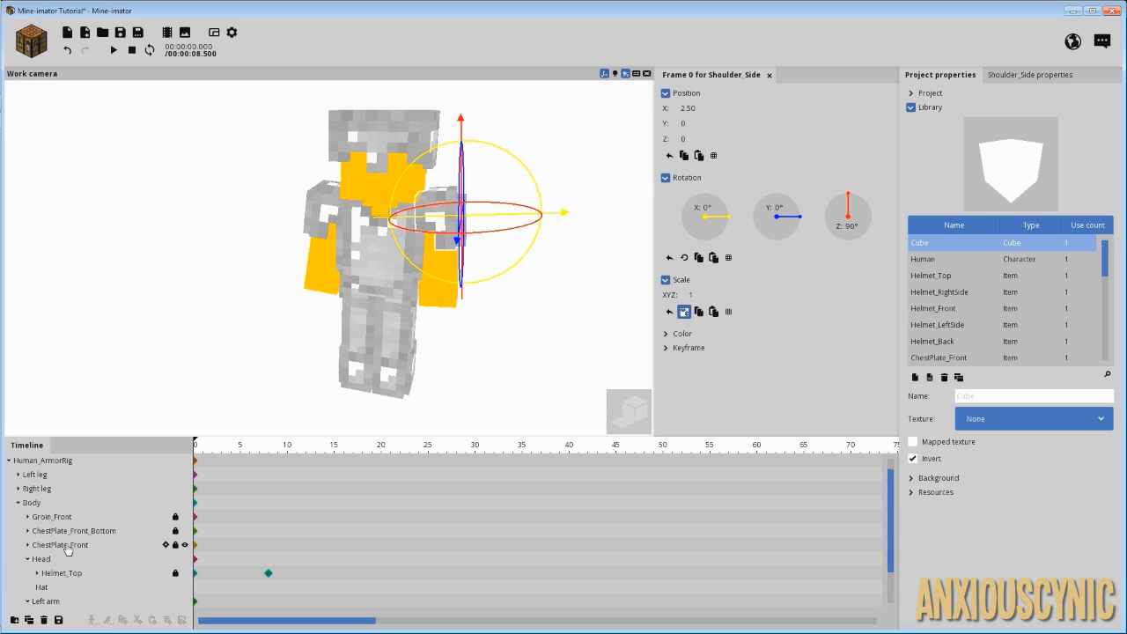
pyautogui.scroll(1, 67, 550)
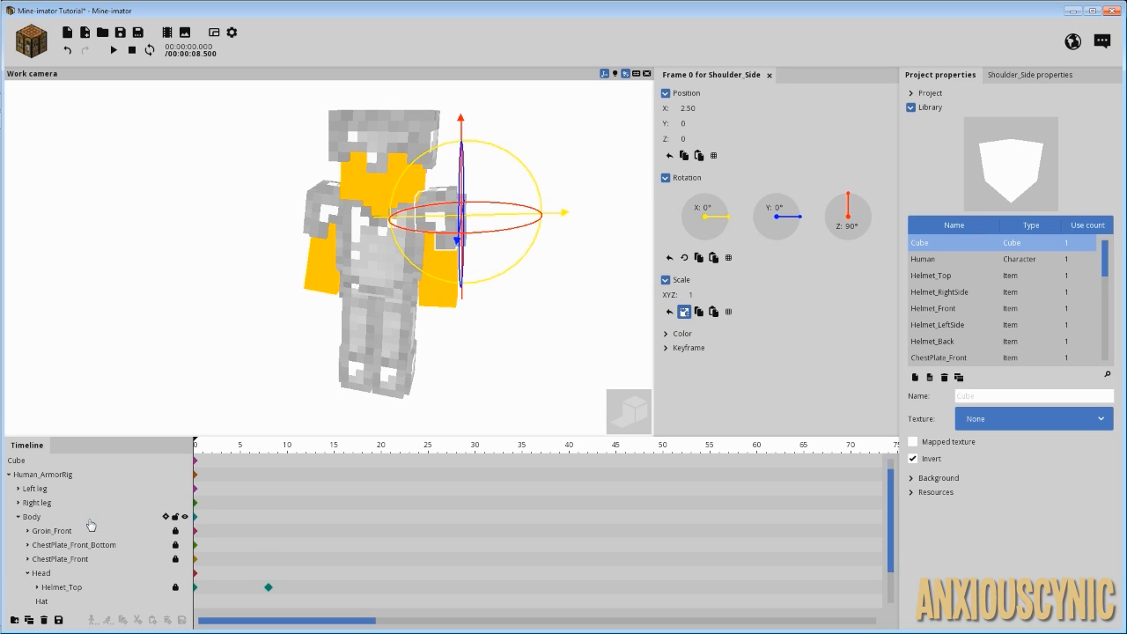
pyautogui.scroll(-4, 88, 529)
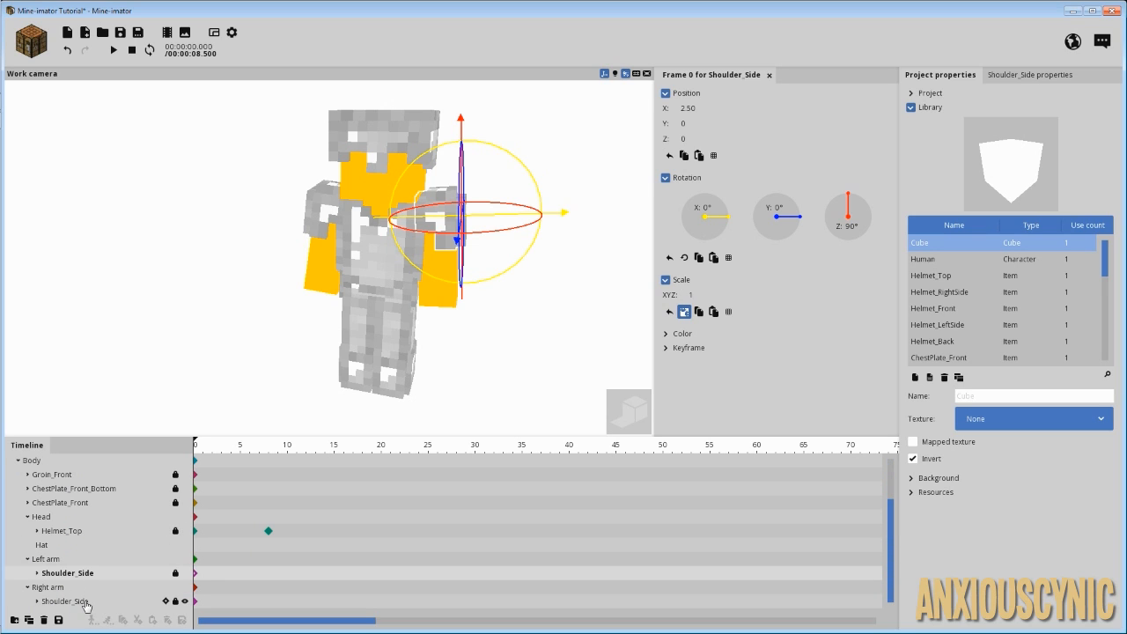
pyautogui.click(86, 602)
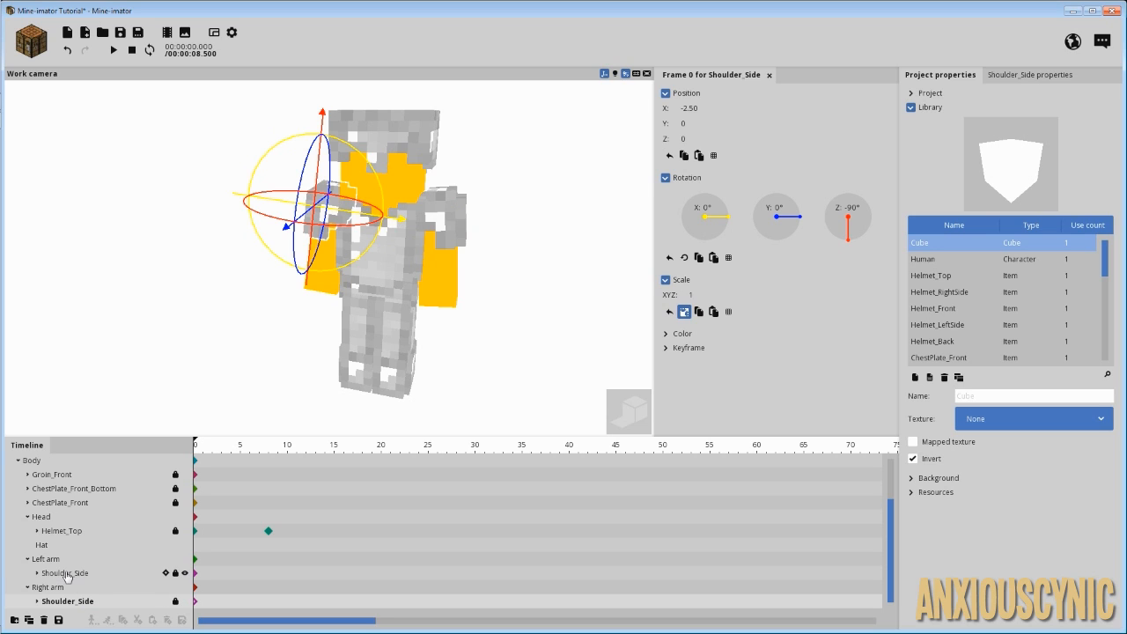
pyautogui.keyDown('shift'); pyautogui.click(66, 575); pyautogui.keyUp('shift')
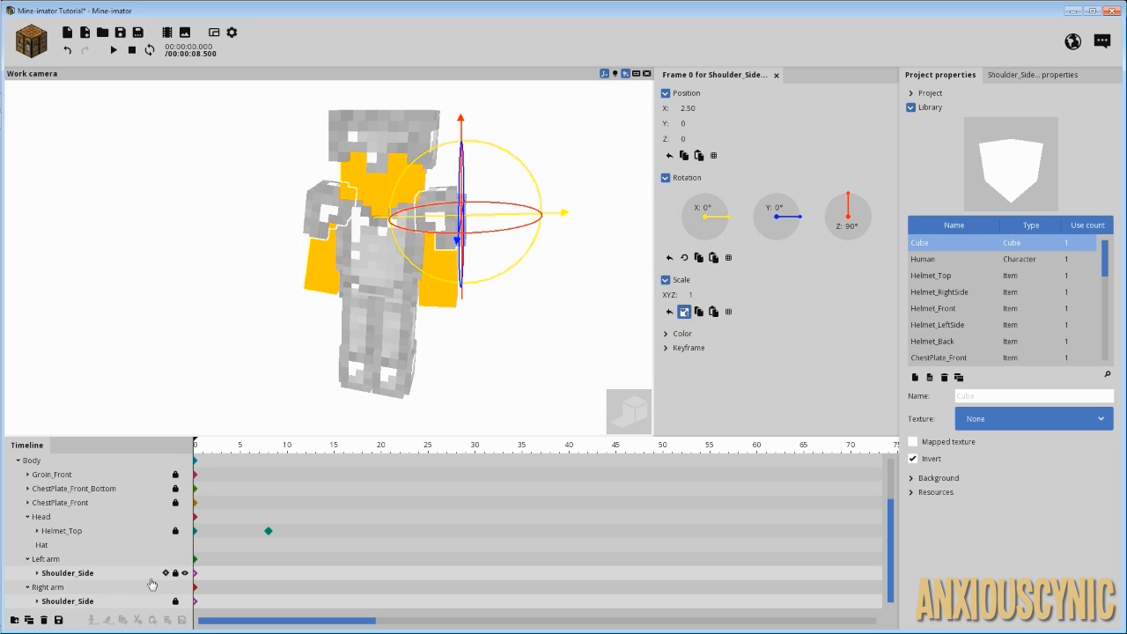
pyautogui.click(73, 533)
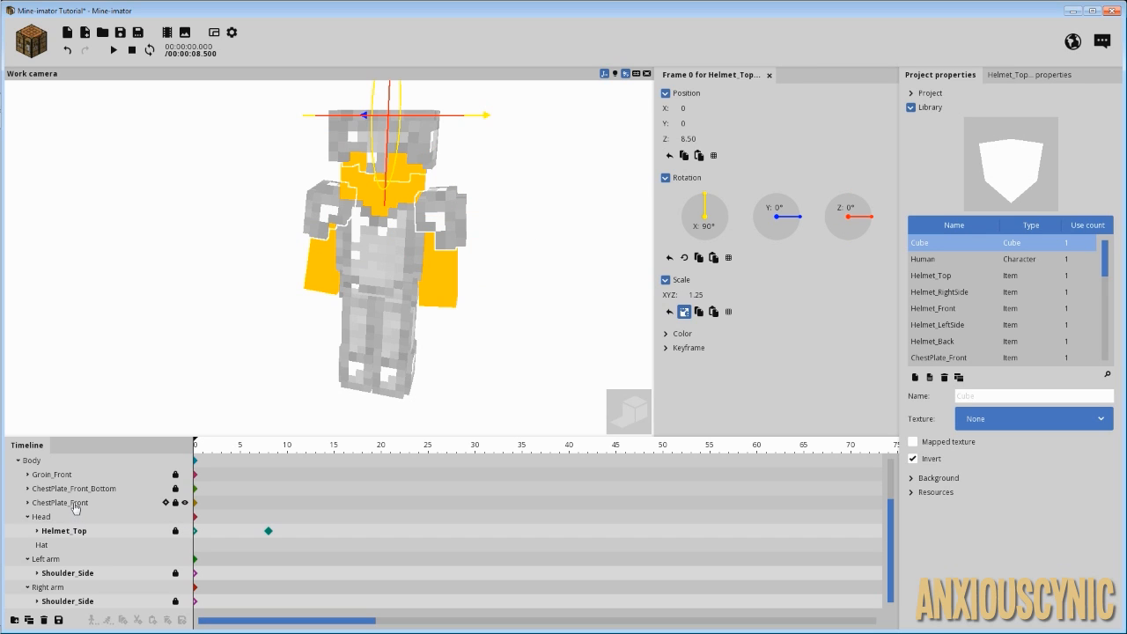
pyautogui.click(73, 504)
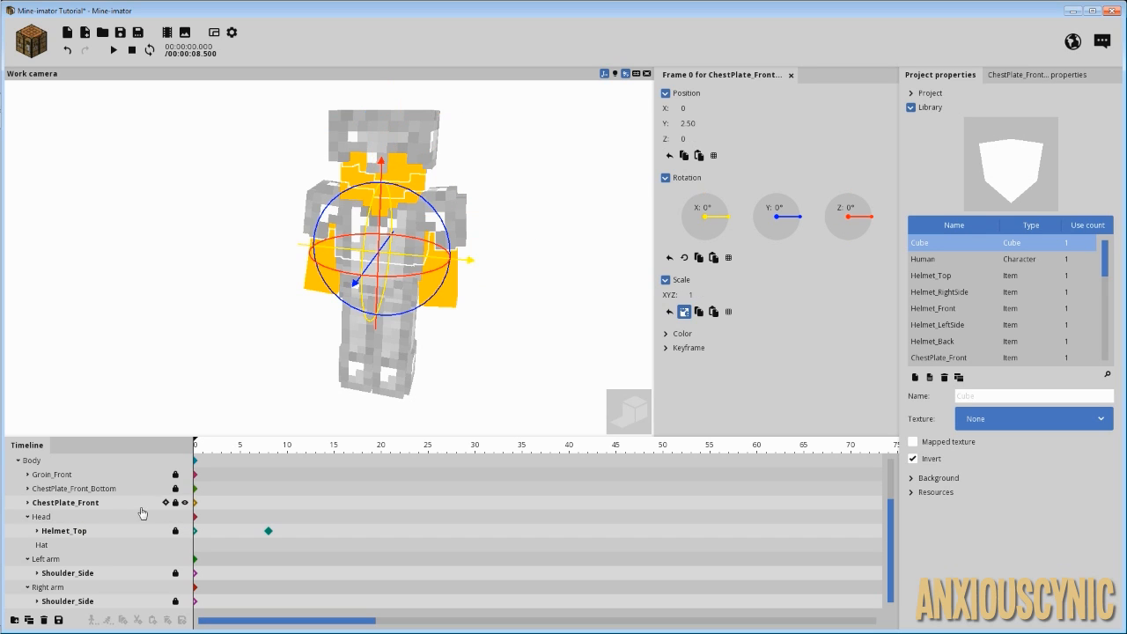
pyautogui.keyDown('shift'); pyautogui.click(62, 490); pyautogui.keyUp('shift')
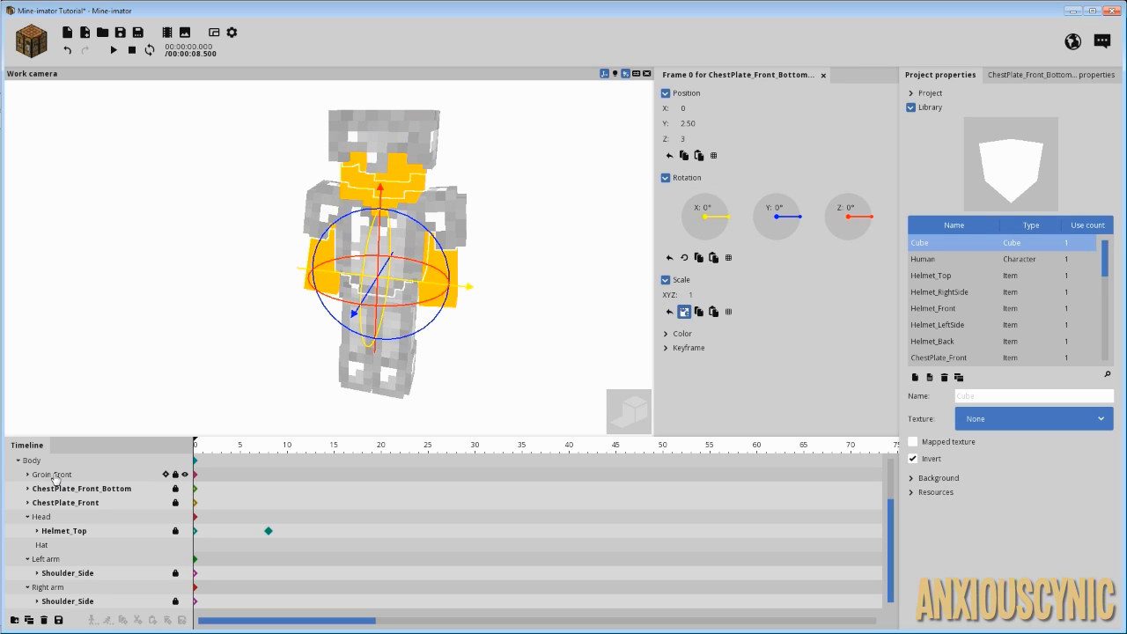
pyautogui.keyDown('shift'); pyautogui.click(59, 477); pyautogui.keyUp('shift')
pyautogui.scroll(4, 78, 515)
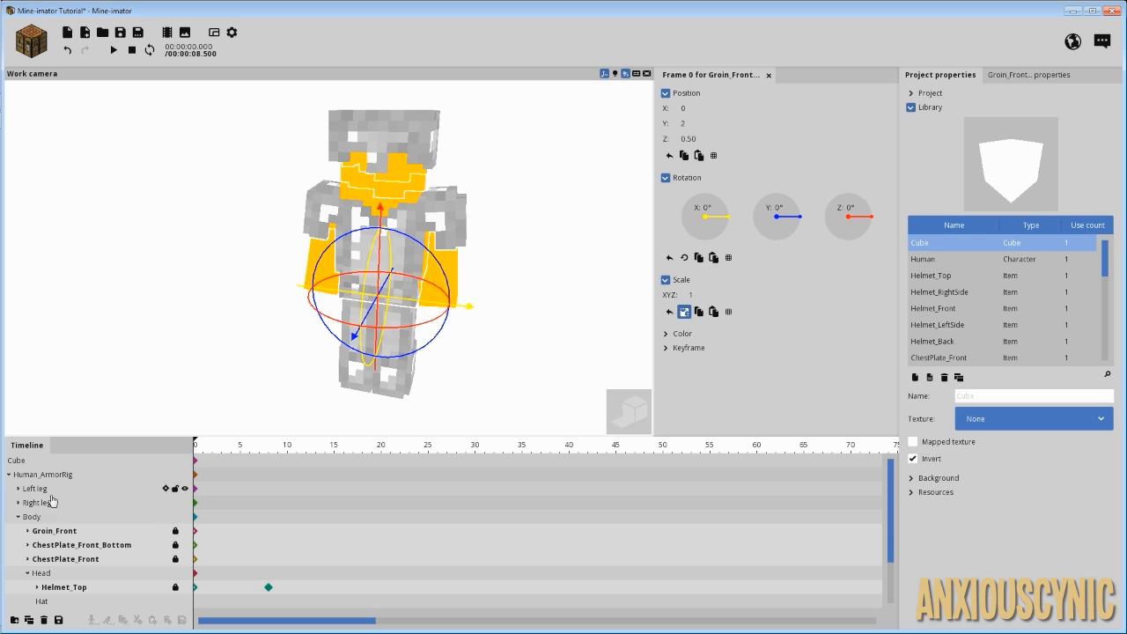
# Check the parts nested under the Right leg and add the Right leg and Left leg to the current selection
pyautogui.click(18, 503)
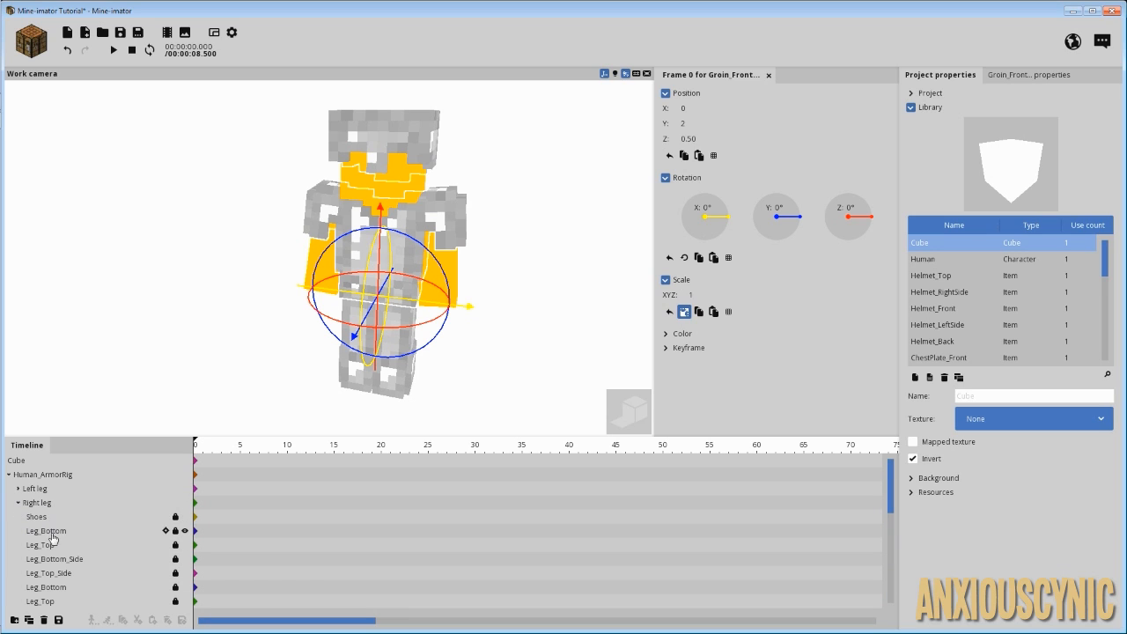
pyautogui.click(18, 503)
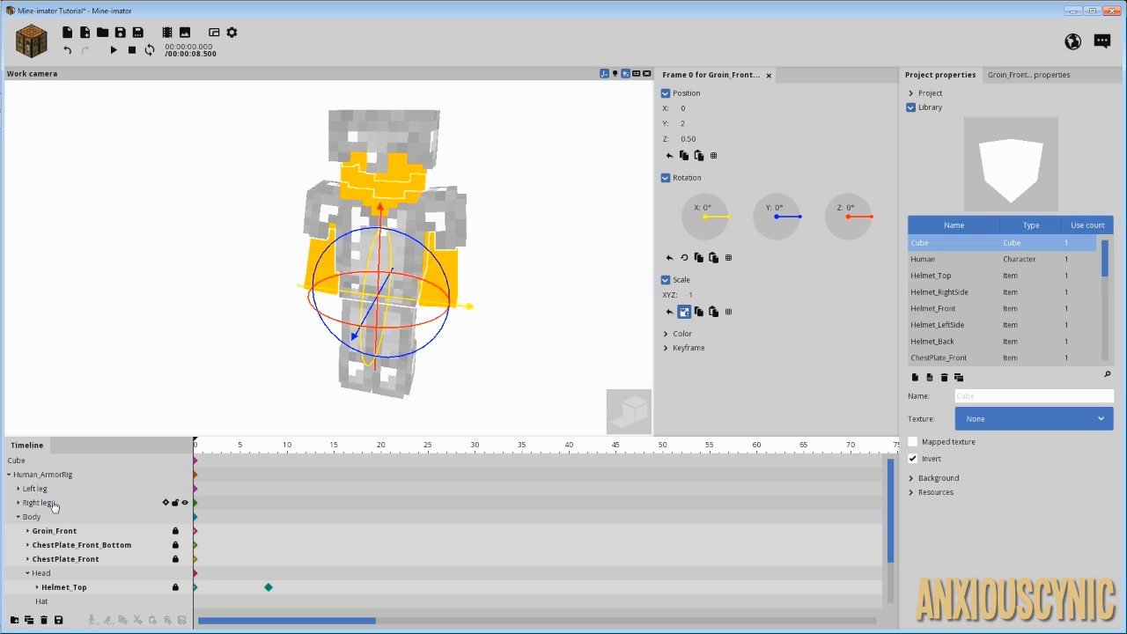
pyautogui.click(43, 501)
pyautogui.click(41, 490)
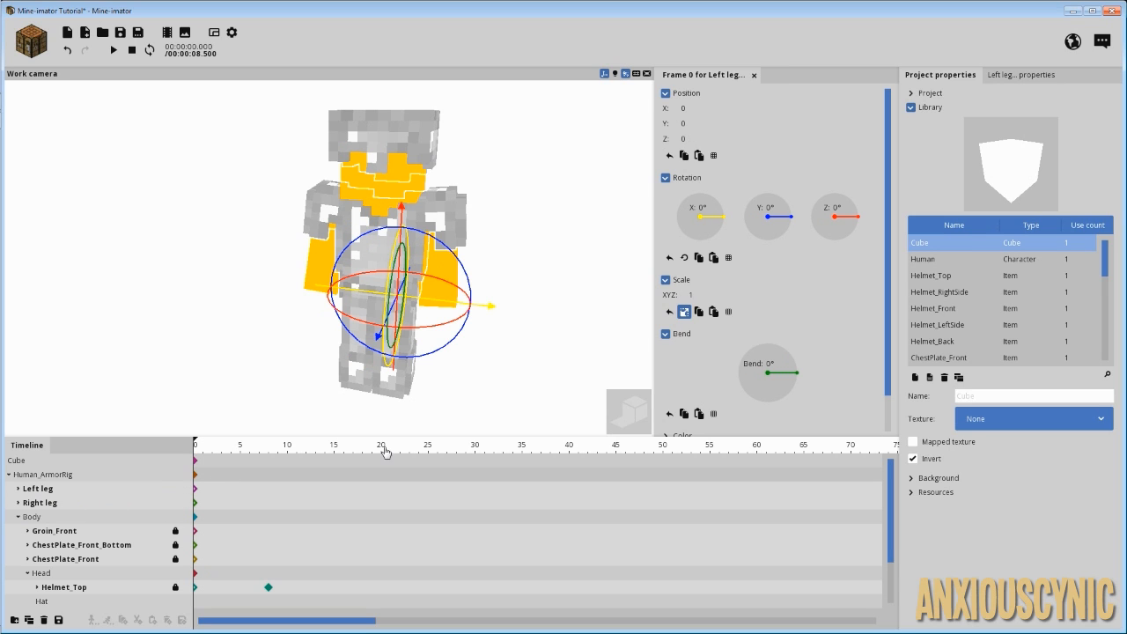
pyautogui.moveTo(543, 305); pyautogui.dragTo(640, 328, button='middle')
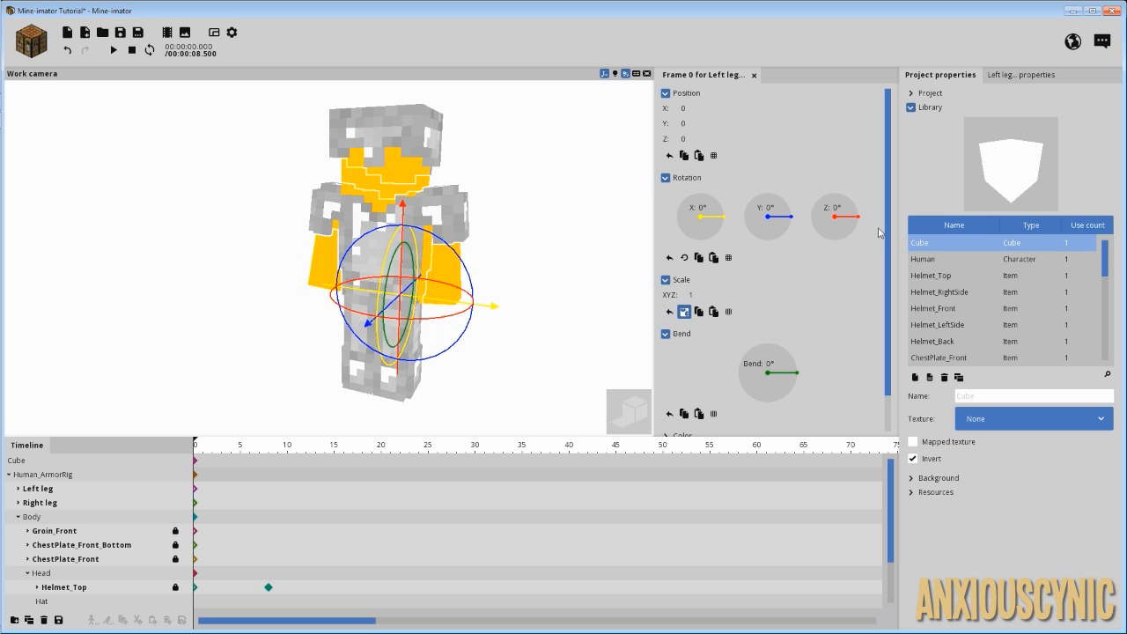
# Collapse the Position and Rotation settings of the selected armor parts' keyframe and expand the Color settings
pyautogui.scroll(-2, 881, 234)
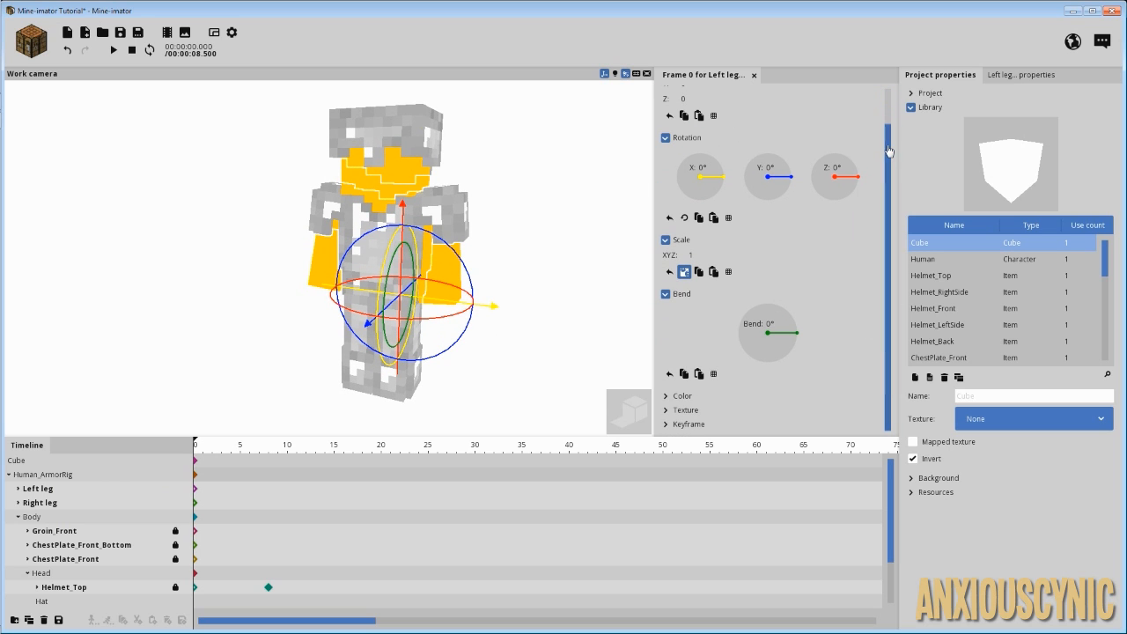
pyautogui.scroll(2, 683, 134)
pyautogui.click(671, 179)
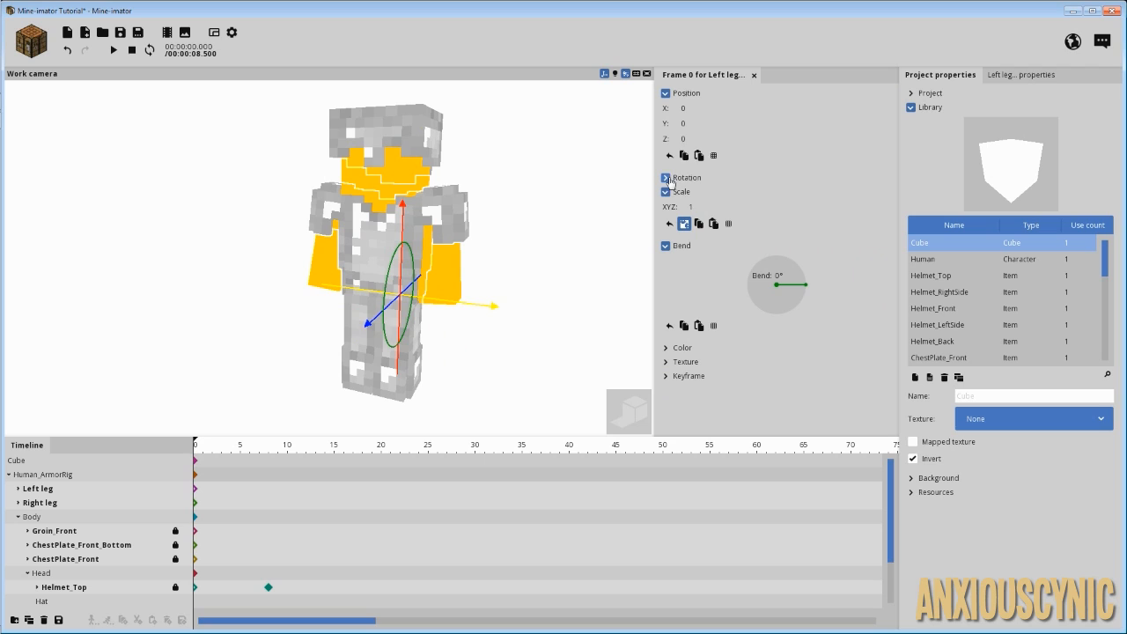
pyautogui.click(667, 93)
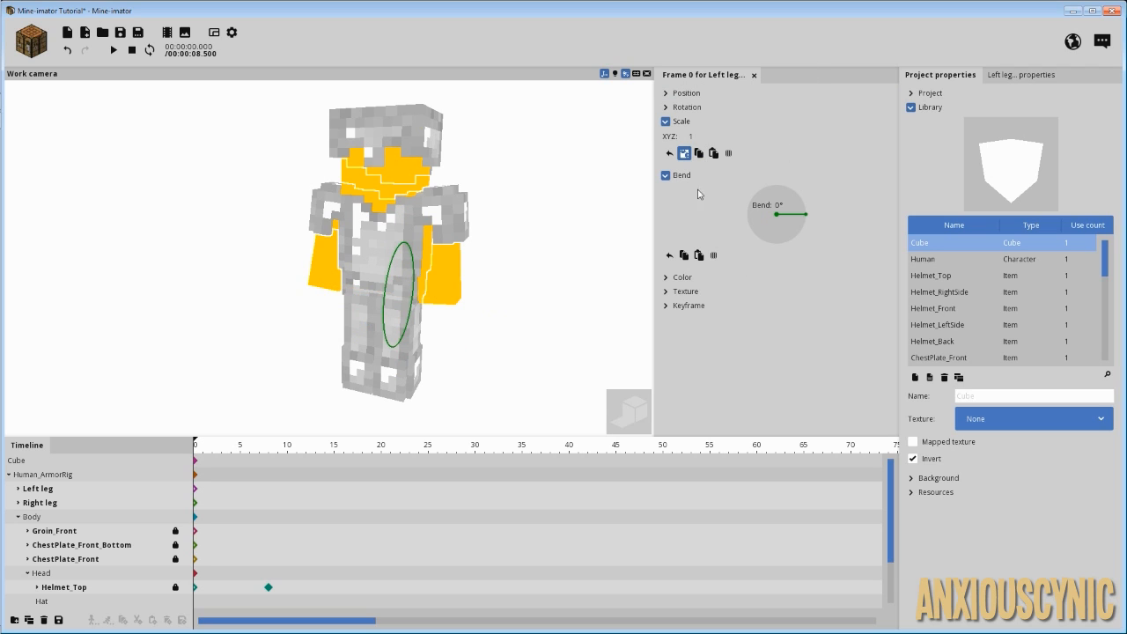
pyautogui.click(667, 277)
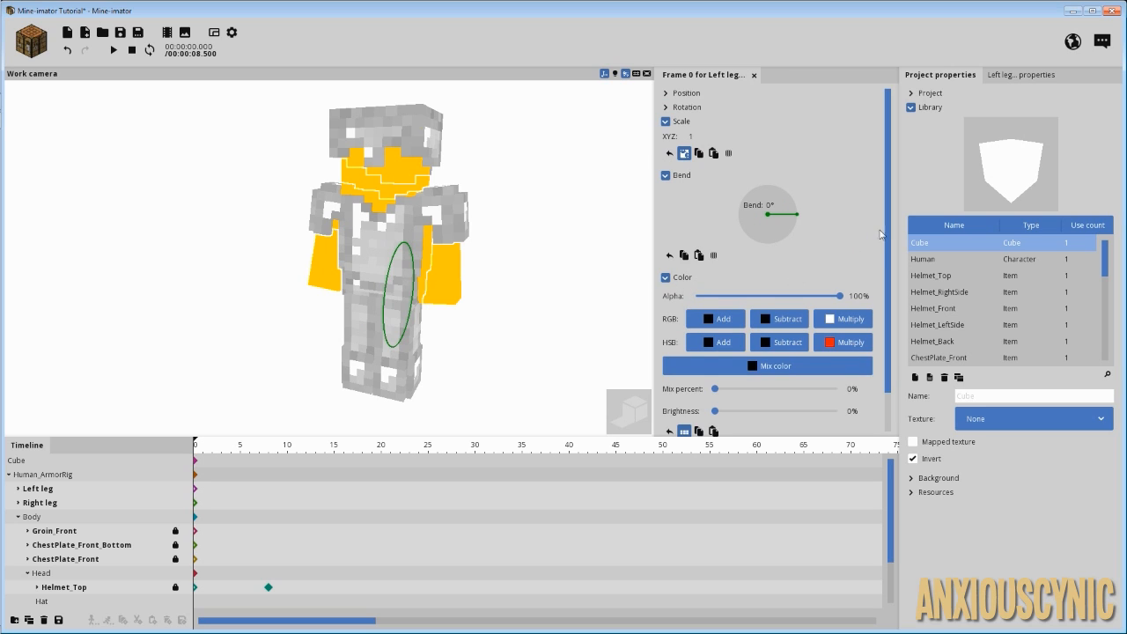
pyautogui.scroll(-1, 881, 234)
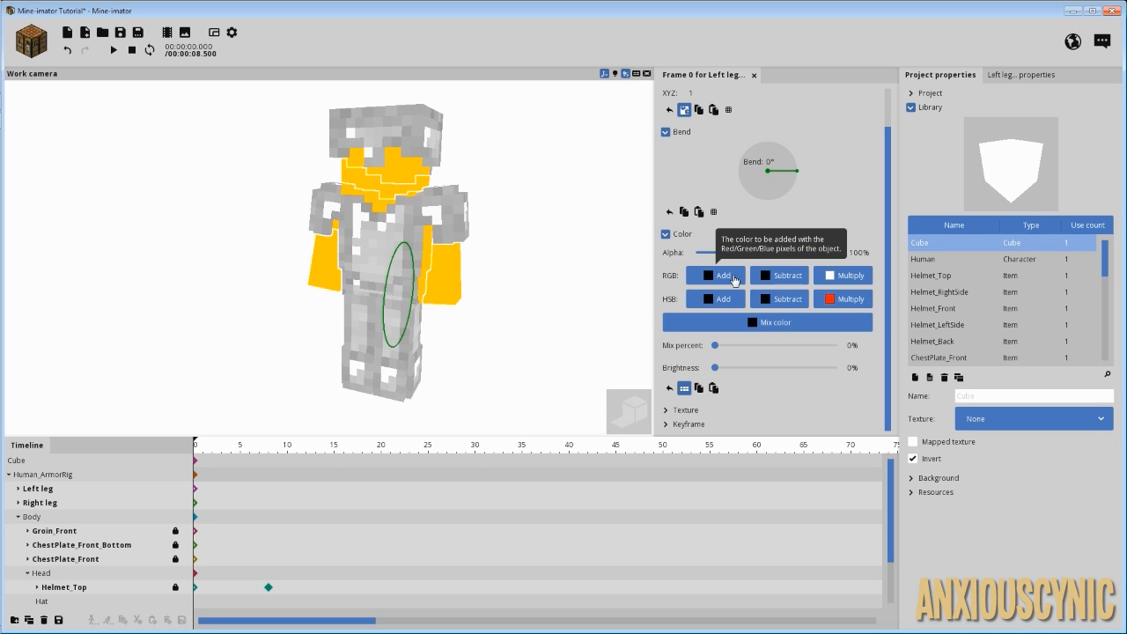
# Check the black mix color of the selected armor parts and set their mix percent to 50%
pyautogui.click(764, 324)
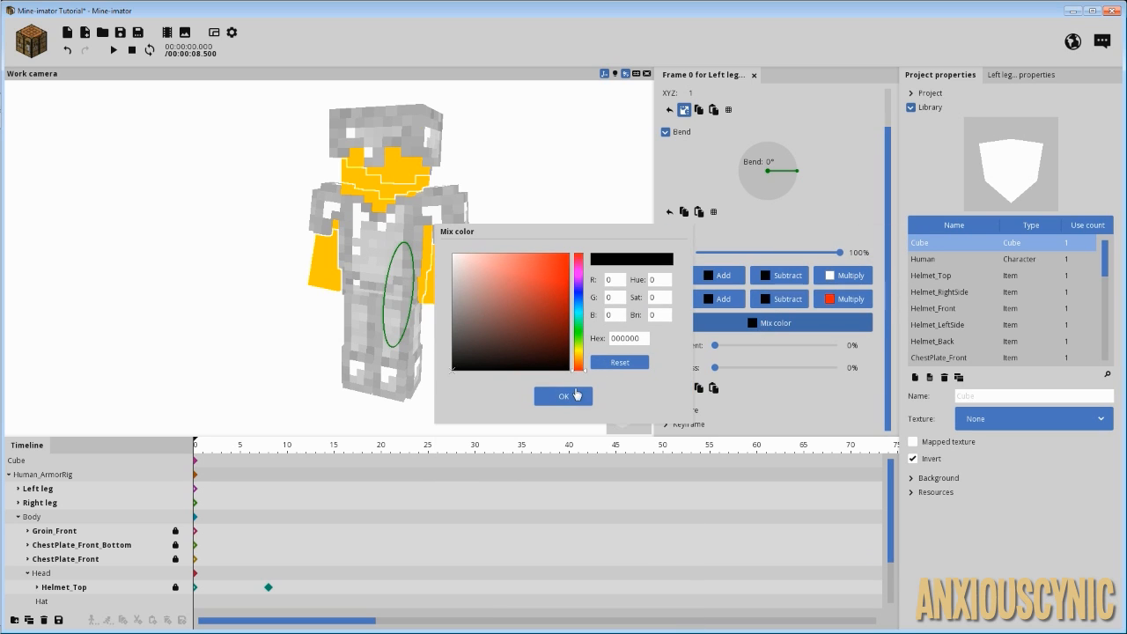
pyautogui.click(770, 348)
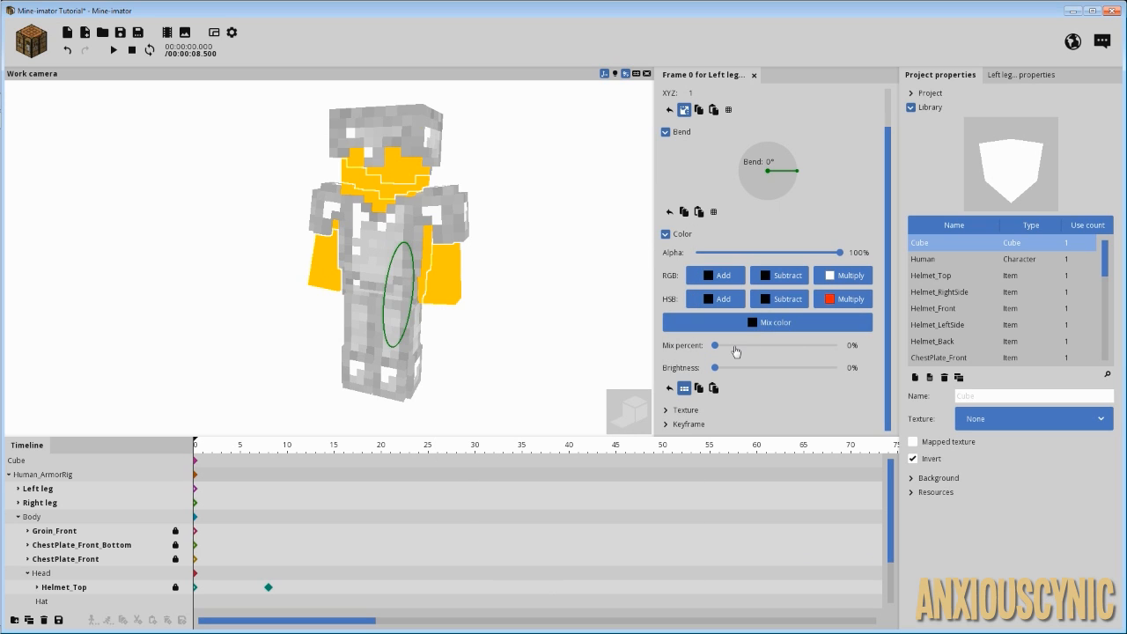
pyautogui.moveTo(745, 348); pyautogui.dragTo(778, 352)
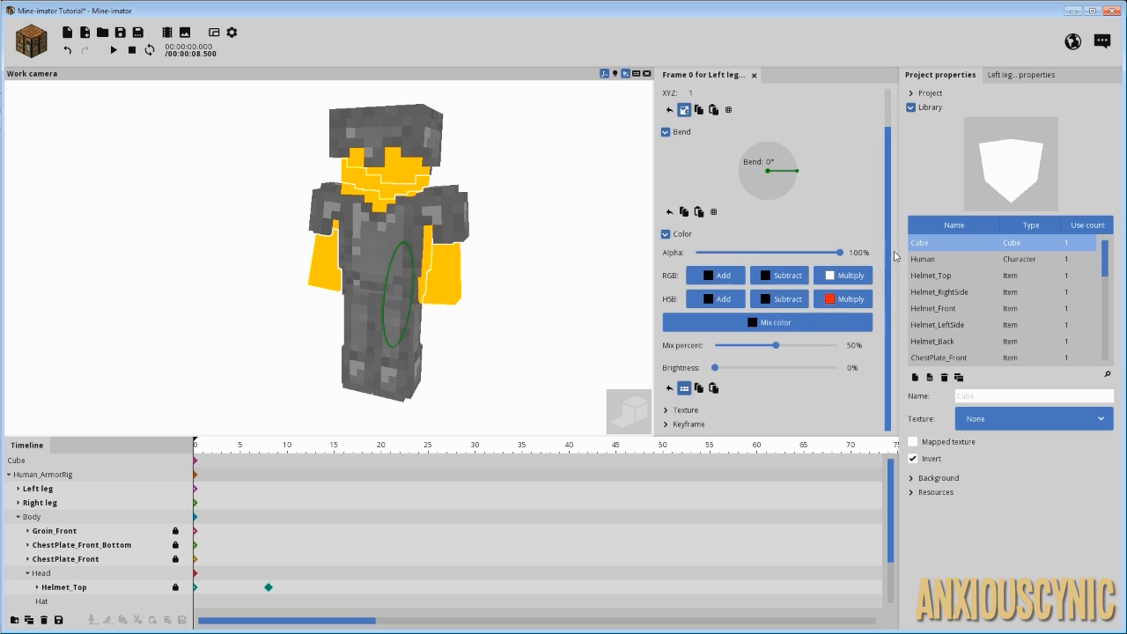
pyautogui.moveTo(889, 281); pyautogui.dragTo(890, 280)
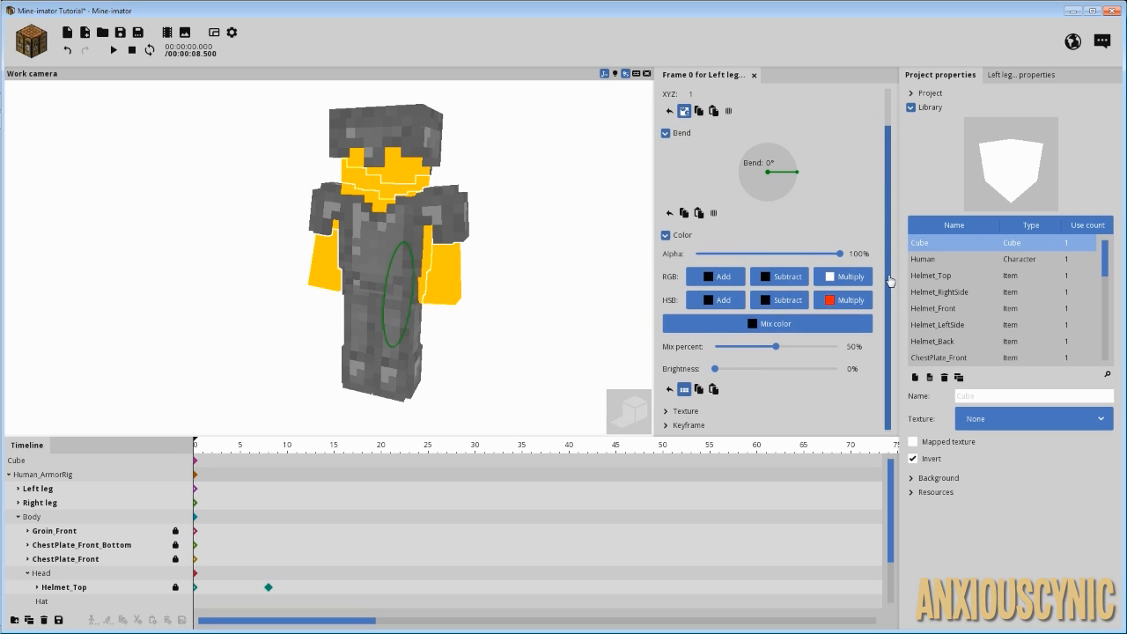
# Set the mix color of the selected armor parts to the light cyan 49FFFD
pyautogui.click(763, 324)
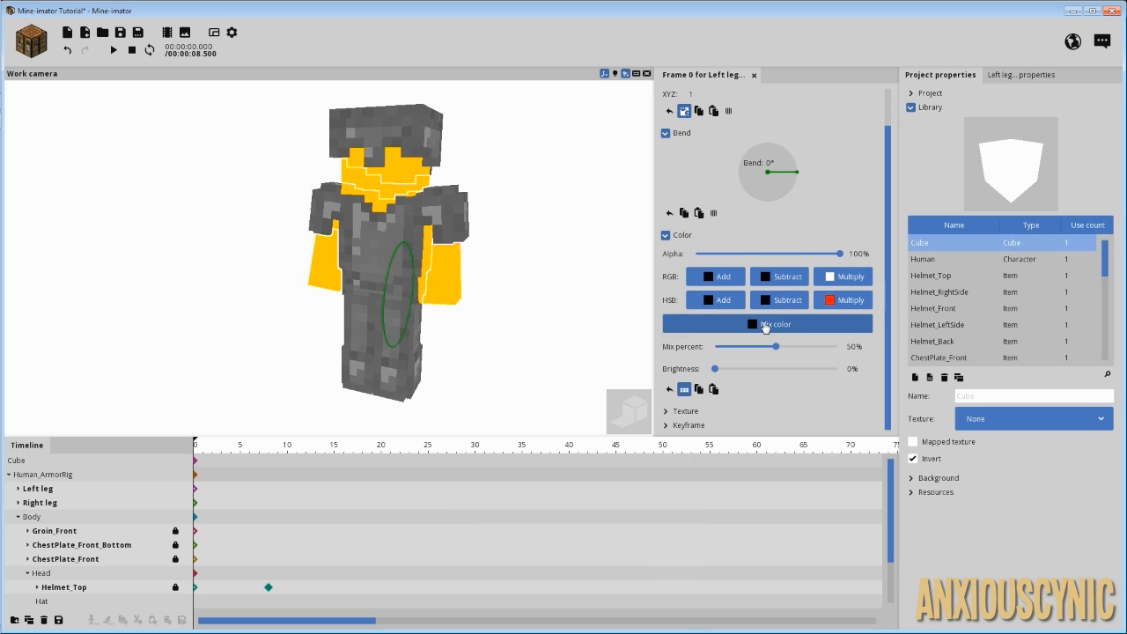
pyautogui.moveTo(576, 233); pyautogui.dragTo(635, 153)
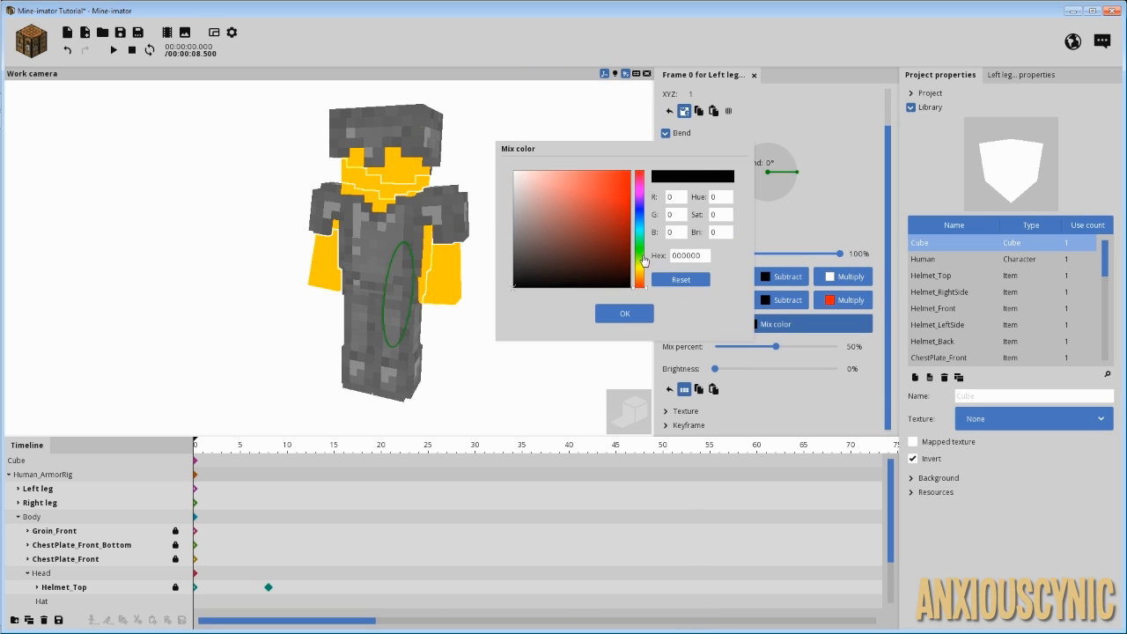
pyautogui.click(640, 231)
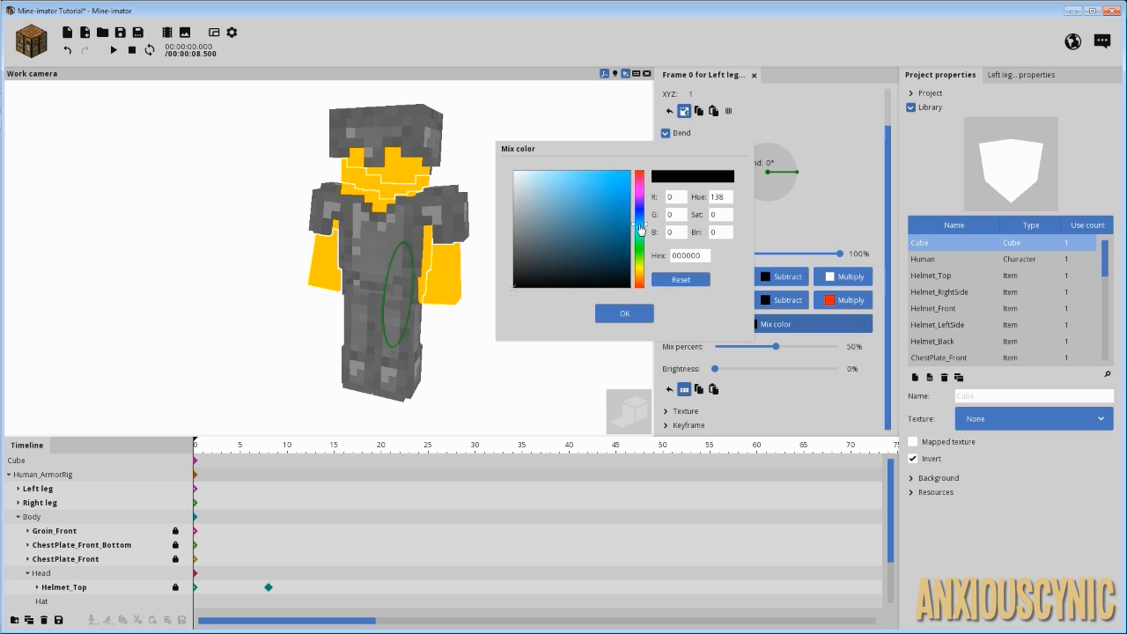
pyautogui.moveTo(640, 231); pyautogui.dragTo(640, 228)
pyautogui.moveTo(625, 181); pyautogui.dragTo(590, 171)
pyautogui.moveTo(596, 191)
pyautogui.mouseDown()
pyautogui.moveTo(594, 176)
pyautogui.moveTo(576, 176)
pyautogui.moveTo(600, 171)
pyautogui.moveTo(590, 171)
pyautogui.mouseUp()
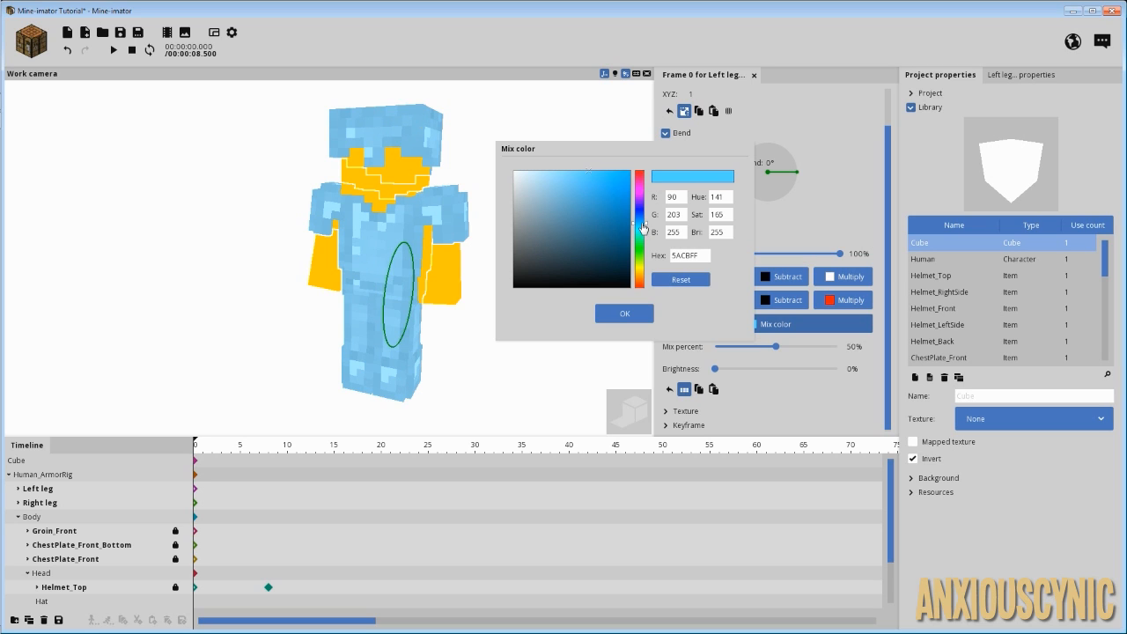
pyautogui.moveTo(643, 228); pyautogui.dragTo(641, 231)
pyautogui.moveTo(590, 182)
pyautogui.mouseDown()
pyautogui.moveTo(606, 175)
pyautogui.moveTo(577, 169)
pyautogui.moveTo(599, 173)
pyautogui.mouseUp()
pyautogui.moveTo(641, 231)
pyautogui.mouseDown()
pyautogui.moveTo(645, 252)
pyautogui.moveTo(644, 234)
pyautogui.mouseUp()
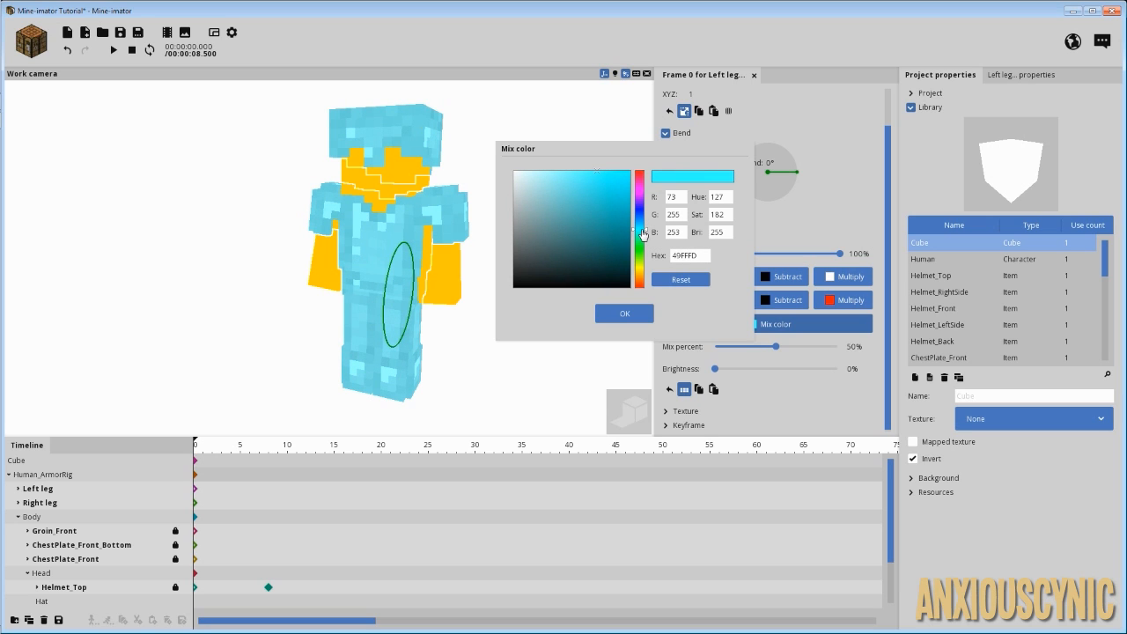
pyautogui.click(620, 313)
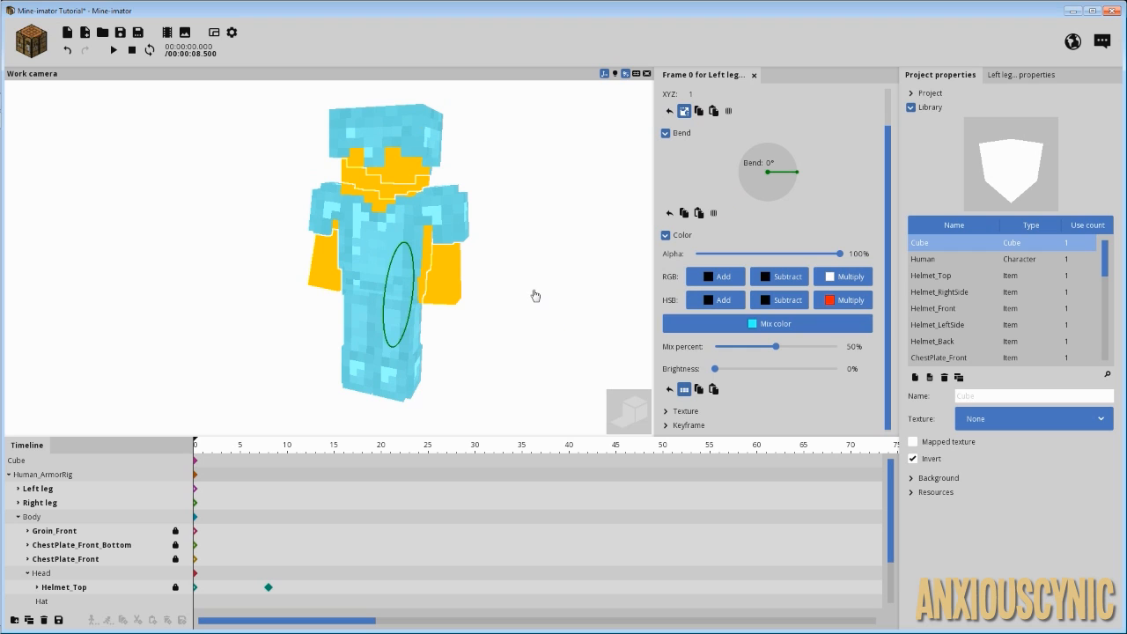
# Try other mix percentages on the cyan armor and return the value to 50%
pyautogui.moveTo(740, 345); pyautogui.dragTo(776, 346)
pyautogui.moveTo(511, 257)
pyautogui.mouseDown()
pyautogui.moveTo(589, 256)
pyautogui.moveTo(383, 256)
pyautogui.moveTo(553, 257)
pyautogui.moveTo(517, 258)
pyautogui.mouseUp()
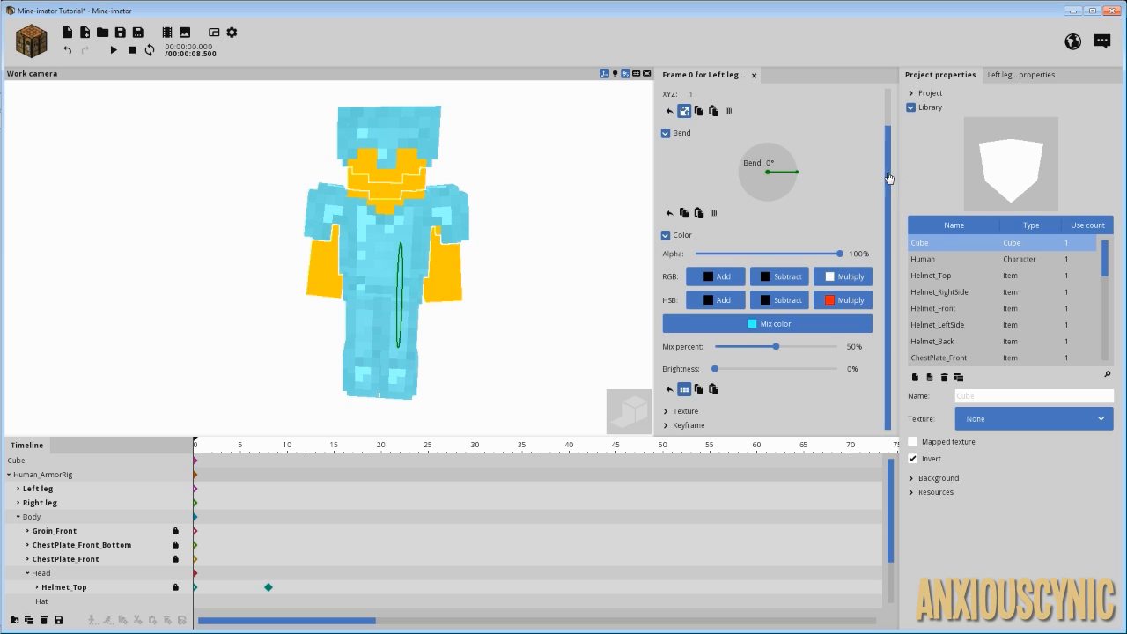
pyautogui.moveTo(888, 177); pyautogui.dragTo(889, 134)
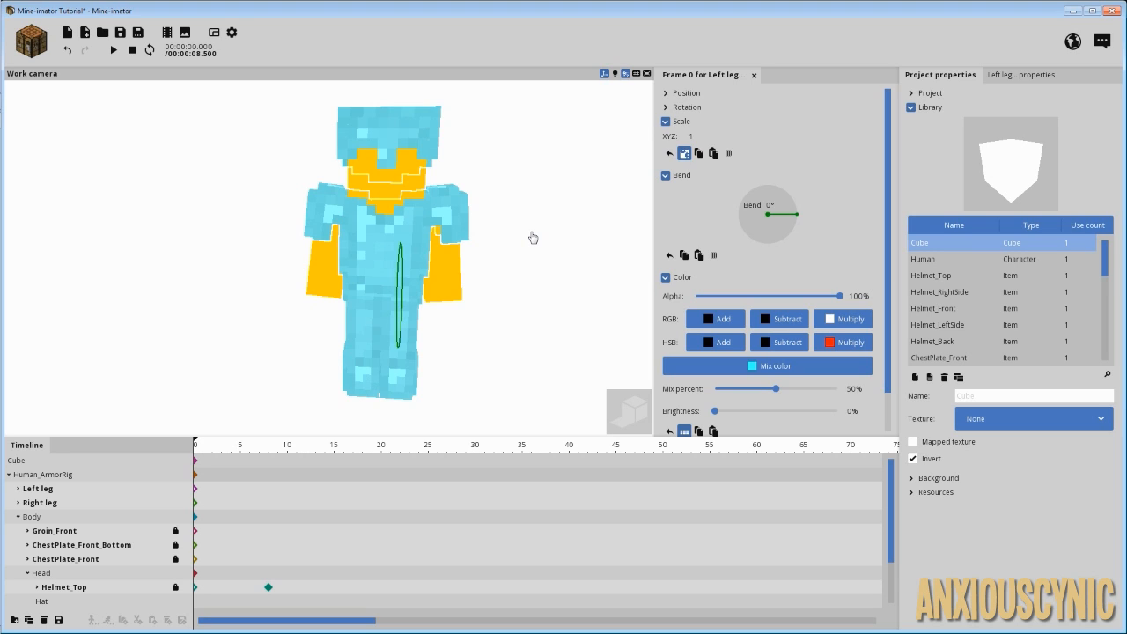
# Inspect Helmet_Top's keyframe at frame 8 and scrub back to frame 0 to compare the helmet's color
pyautogui.click(269, 591)
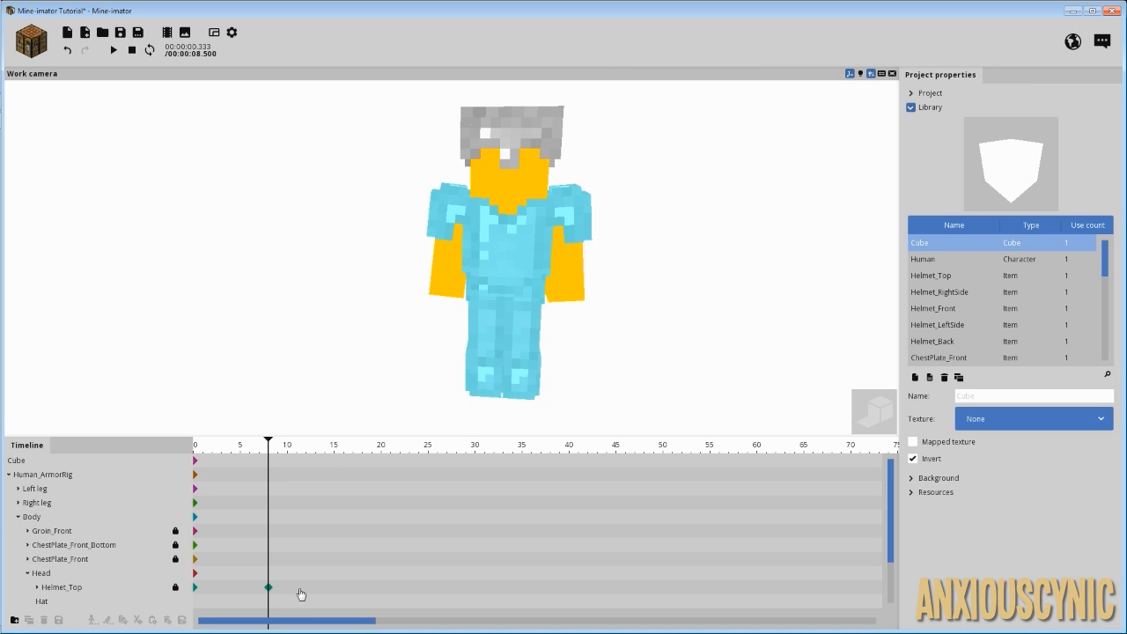
pyautogui.click(286, 590)
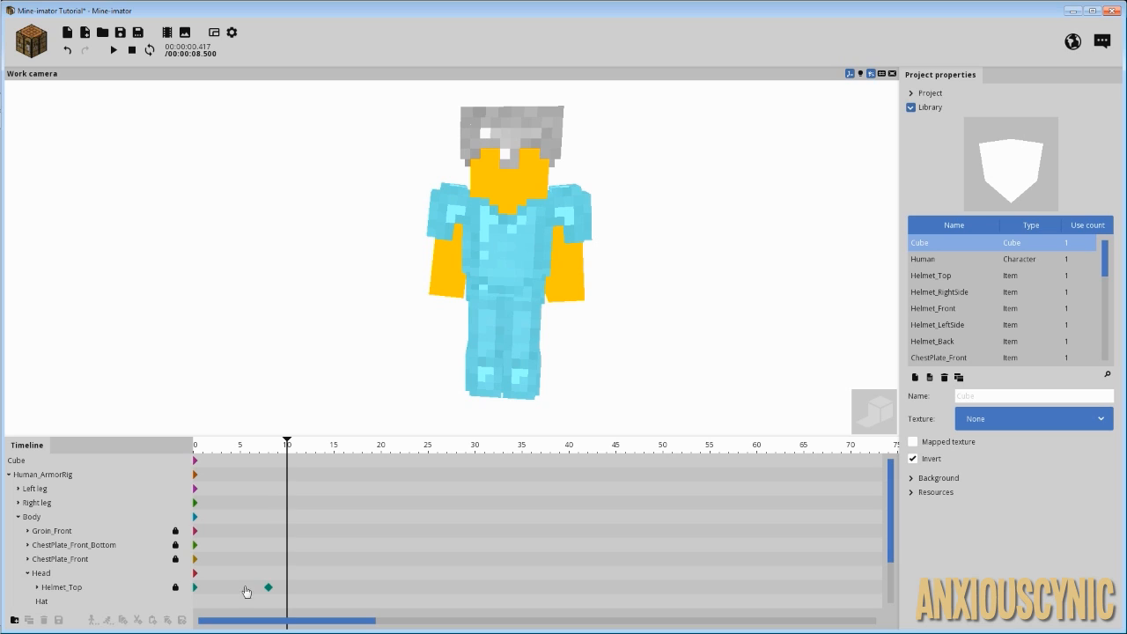
pyautogui.moveTo(284, 448); pyautogui.dragTo(192, 448)
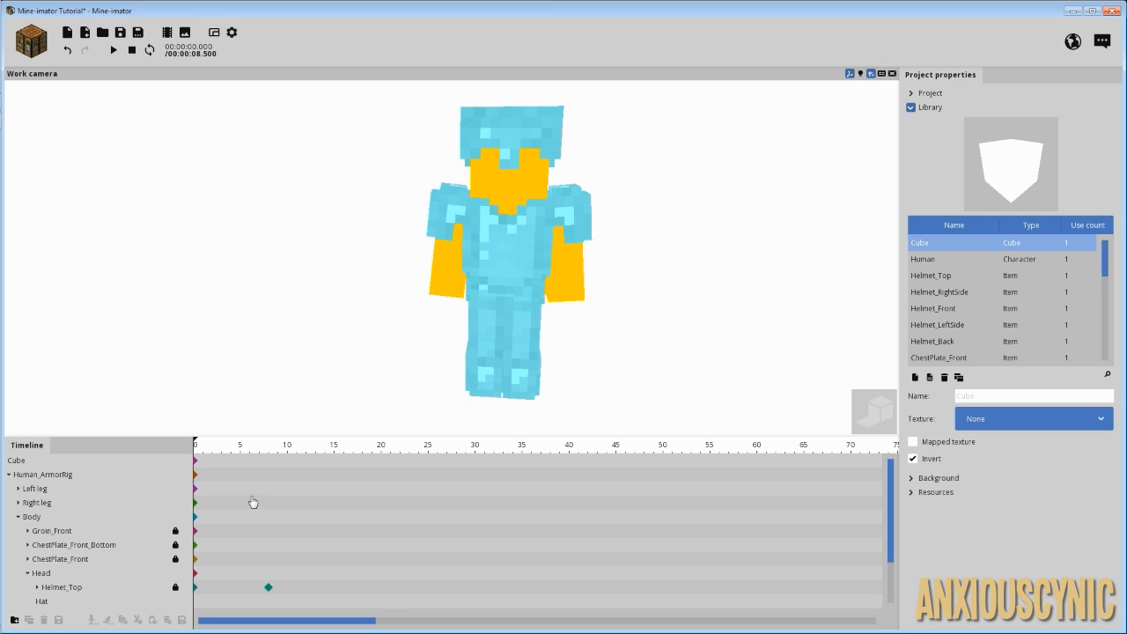
# At frame 8, select Groin_Front, both legs, ChestPlate_Front_Bottom, ChestPlate_Front, Helmet_Top and both Shoulder_Side parts together
pyautogui.moveTo(239, 450); pyautogui.dragTo(269, 451)
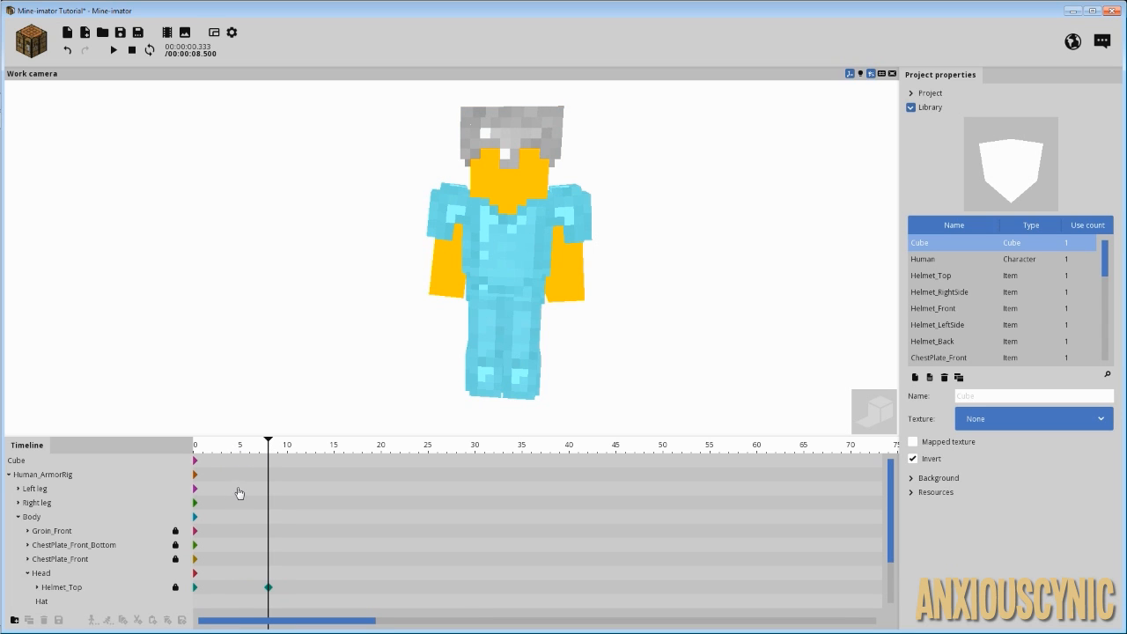
pyautogui.click(48, 532)
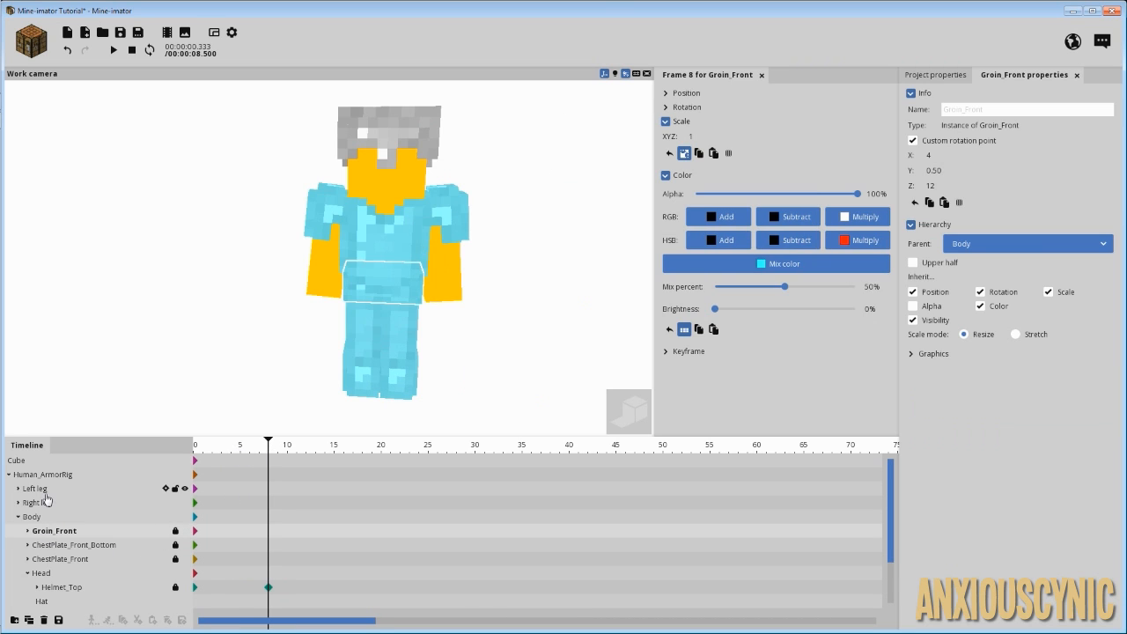
pyautogui.click(40, 489)
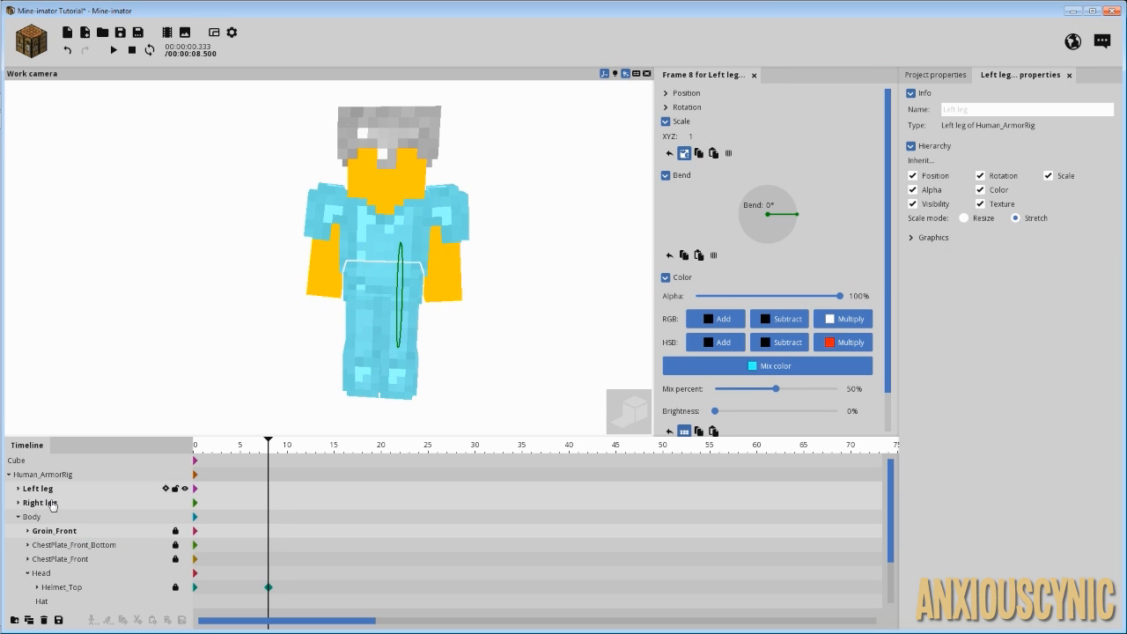
pyautogui.scroll(-2, 77, 537)
pyautogui.keyDown('shift'); pyautogui.click(66, 489); pyautogui.keyUp('shift')
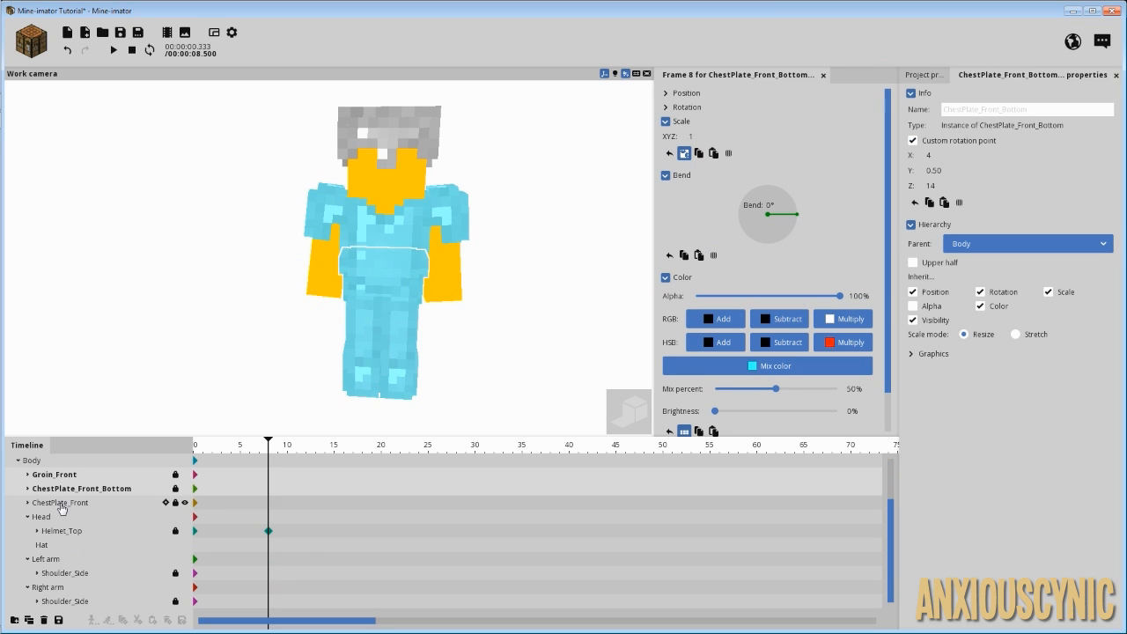
pyautogui.keyDown('shift'); pyautogui.click(68, 503); pyautogui.keyUp('shift')
pyautogui.keyDown('shift'); pyautogui.click(72, 531); pyautogui.keyUp('shift')
pyautogui.keyDown('shift'); pyautogui.click(77, 573); pyautogui.keyUp('shift')
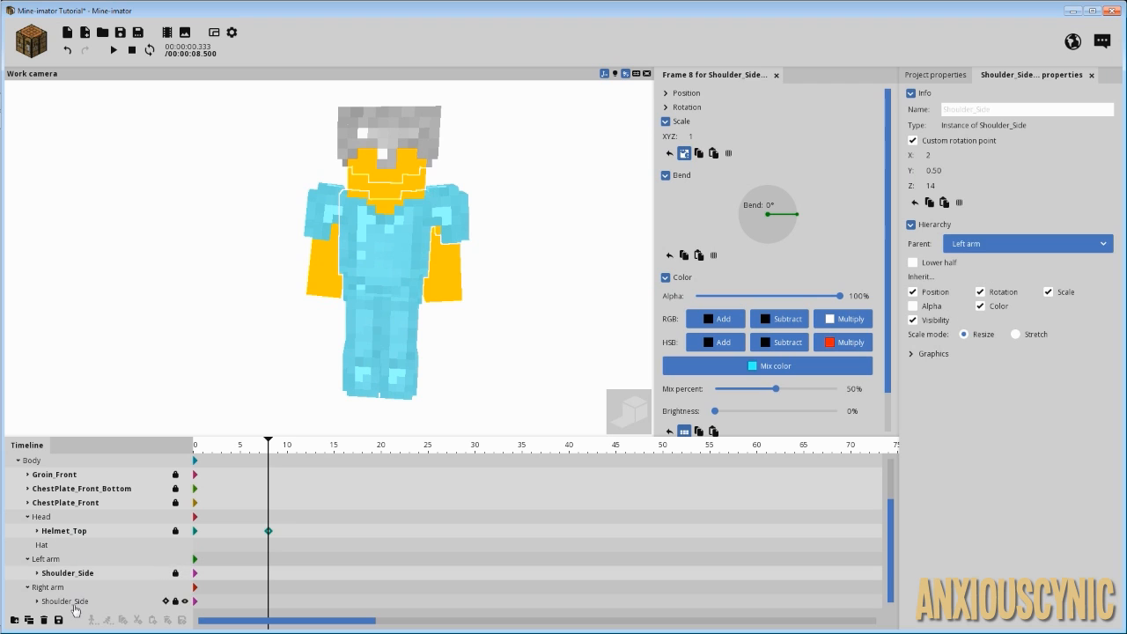
pyautogui.keyDown('shift'); pyautogui.click(157, 604); pyautogui.keyUp('shift')
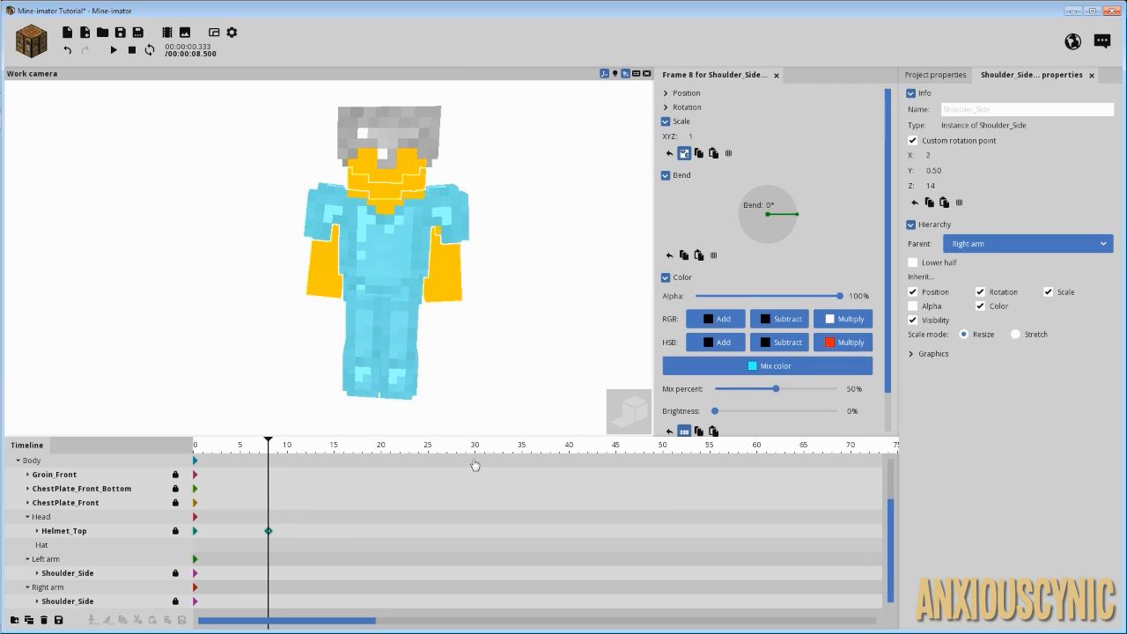
# Shift the mix color hue of the selected armor parts to red at frame 8
pyautogui.click(769, 366)
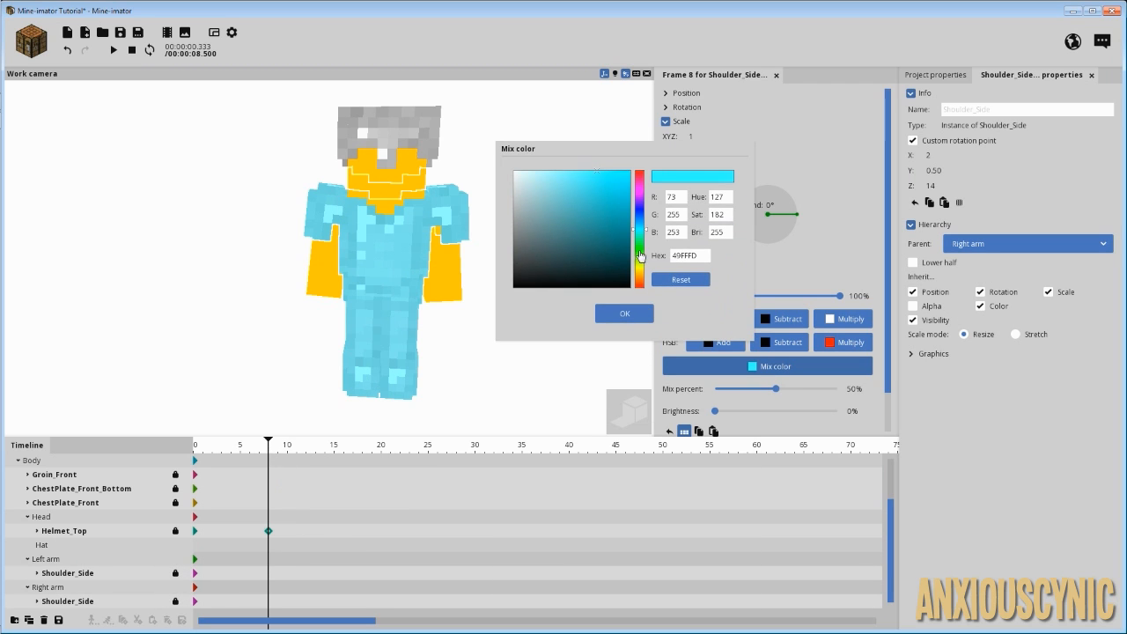
pyautogui.moveTo(640, 282); pyautogui.dragTo(642, 297)
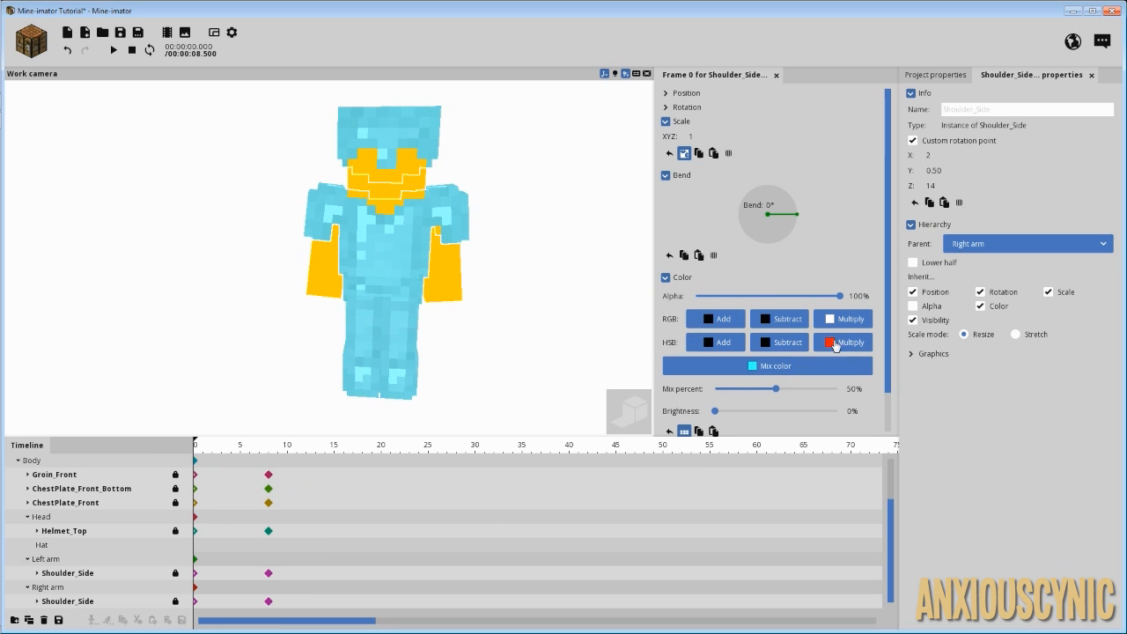
pyautogui.scroll(-2, 891, 332)
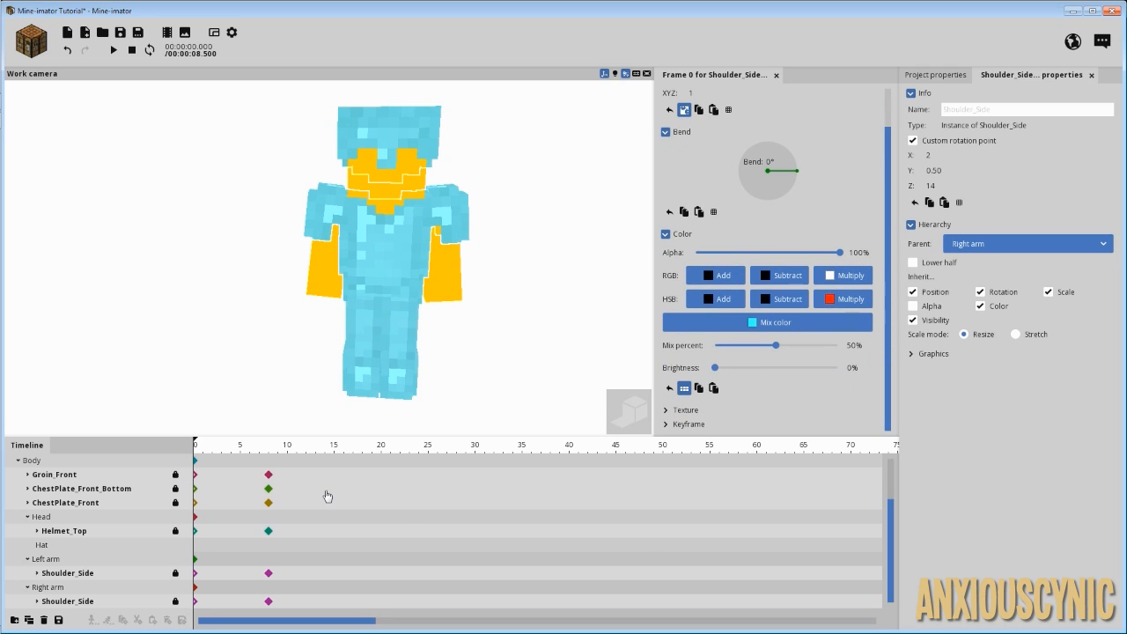
# Play the animation and scrub between frames 0 and 8 to check the armor's color change
pyautogui.press('space')
pyautogui.click(273, 449)
pyautogui.moveTo(274, 451)
pyautogui.mouseDown()
pyautogui.moveTo(208, 451)
pyautogui.moveTo(259, 452)
pyautogui.mouseUp()
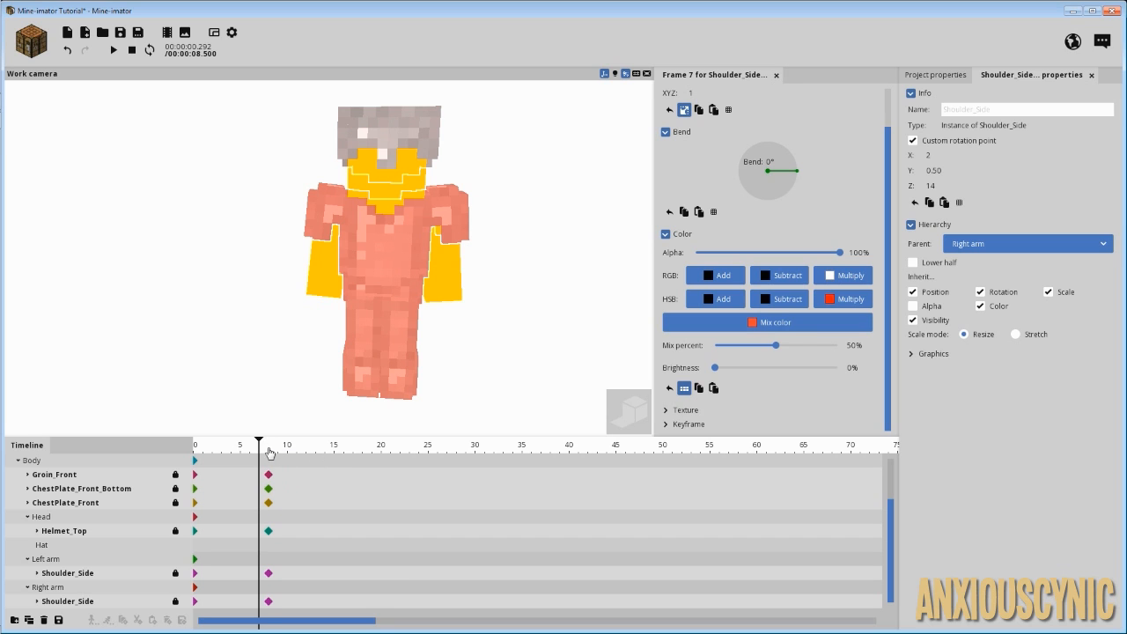
pyautogui.click(269, 451)
pyautogui.moveTo(269, 451); pyautogui.dragTo(185, 457)
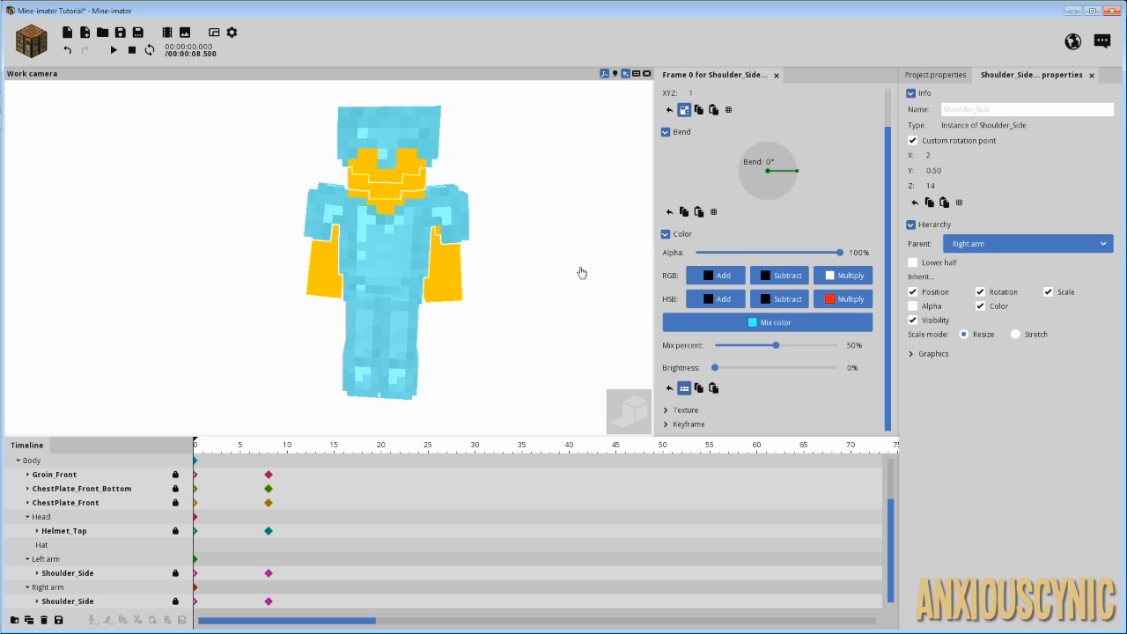
# Review the armor's mix color at frame 0 without changing it and view the figure from another angle
pyautogui.click(756, 324)
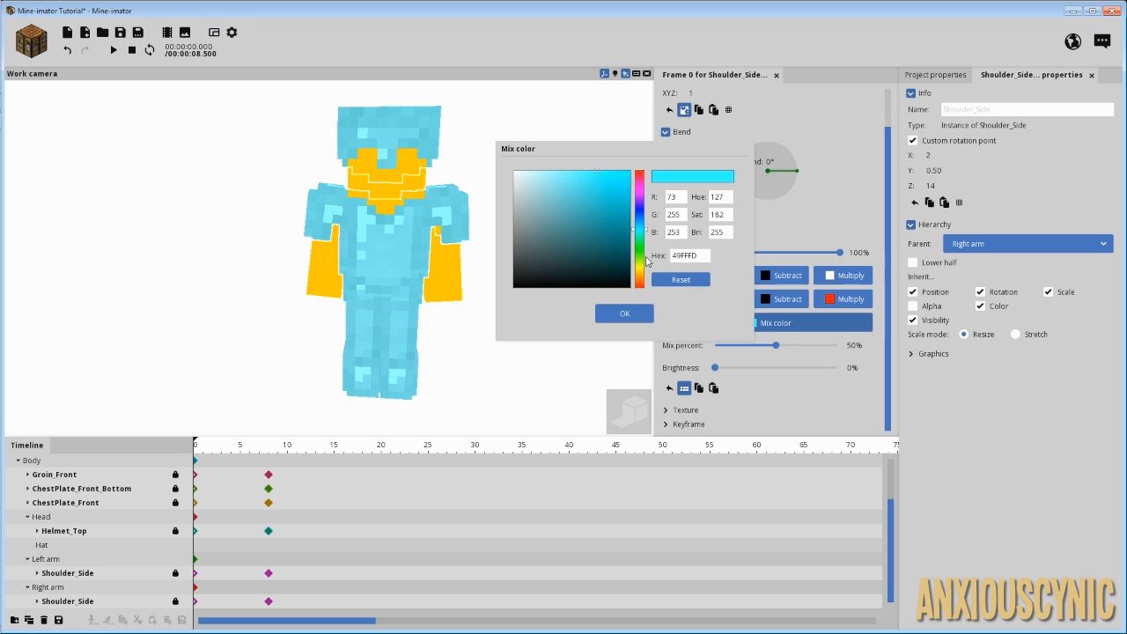
pyautogui.click(624, 319)
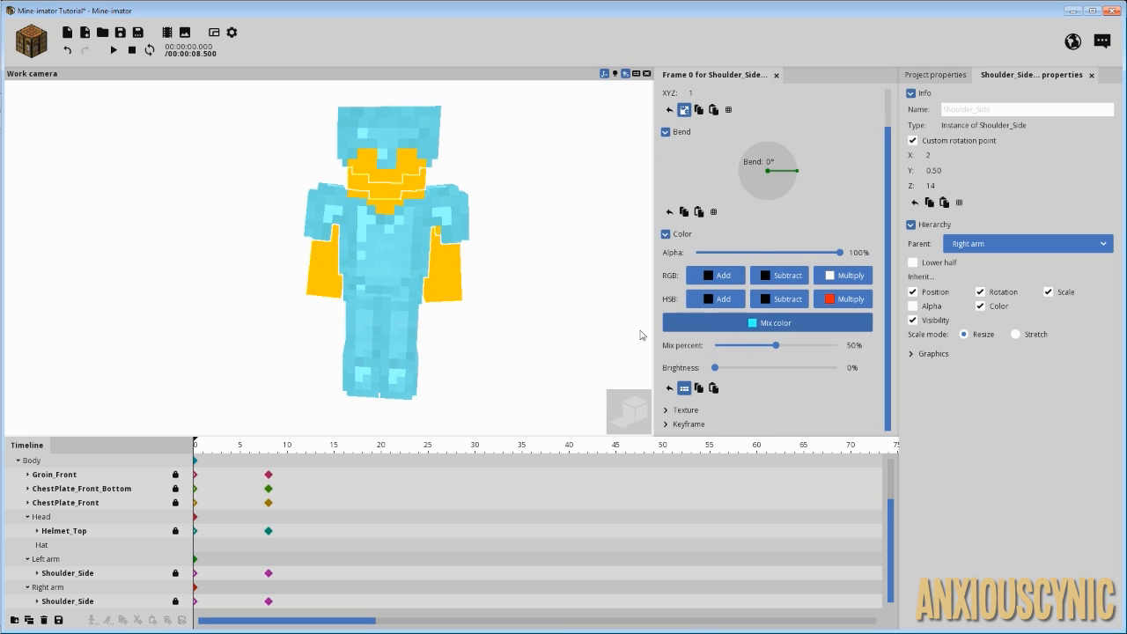
pyautogui.moveTo(516, 261)
pyautogui.mouseDown()
pyautogui.moveTo(401, 266)
pyautogui.moveTo(502, 267)
pyautogui.mouseUp()
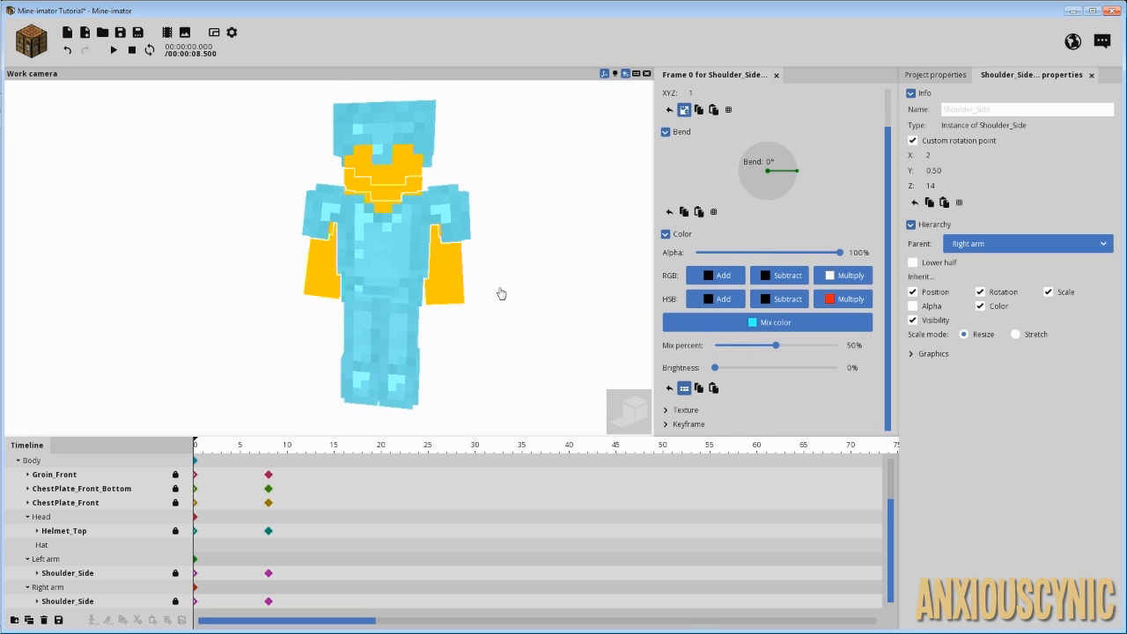
# Collapse the Body hierarchy, select Human_ArmorRig, and show the settings of the Human character in the project library
pyautogui.click(18, 462)
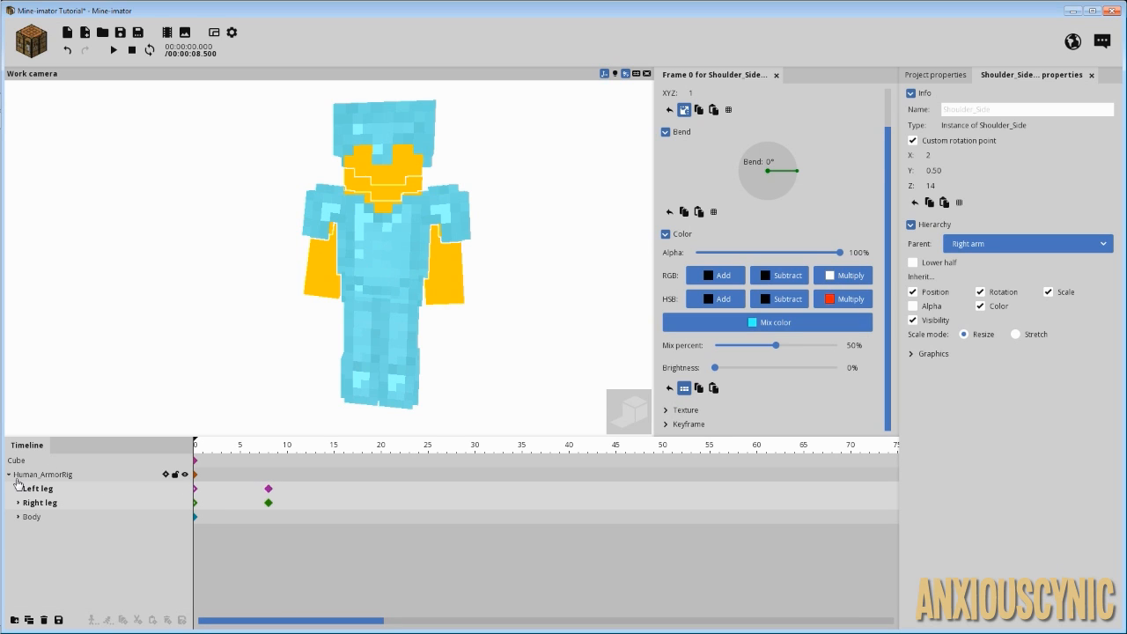
pyautogui.click(44, 475)
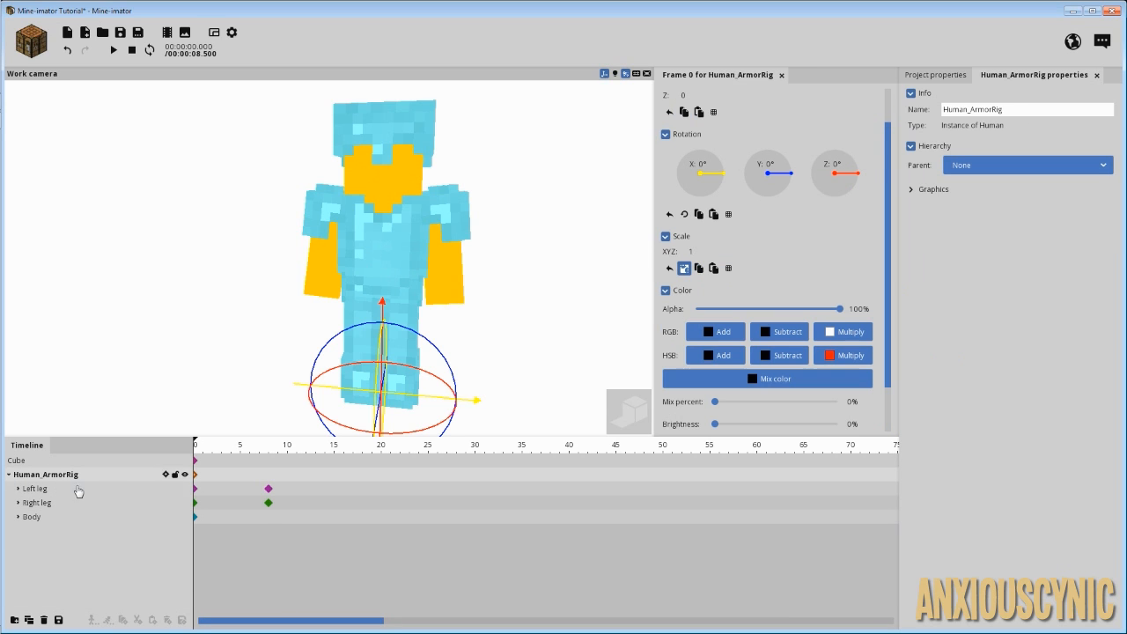
pyautogui.click(951, 75)
pyautogui.click(1026, 261)
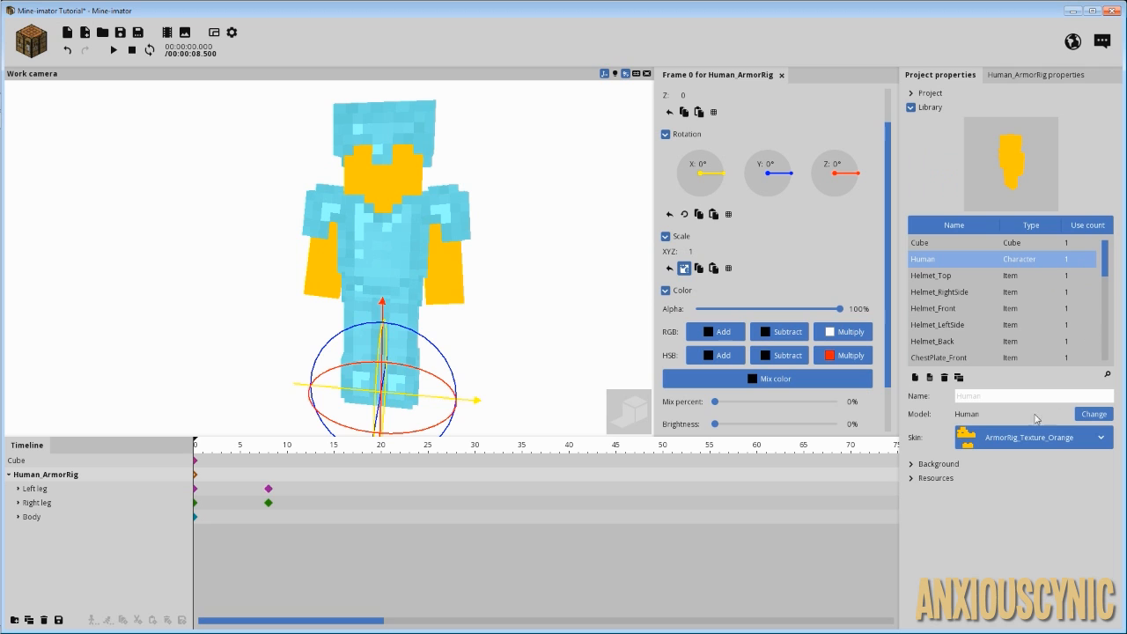
# Set the Human character's skin to the Minecraft skin
pyautogui.click(1041, 447)
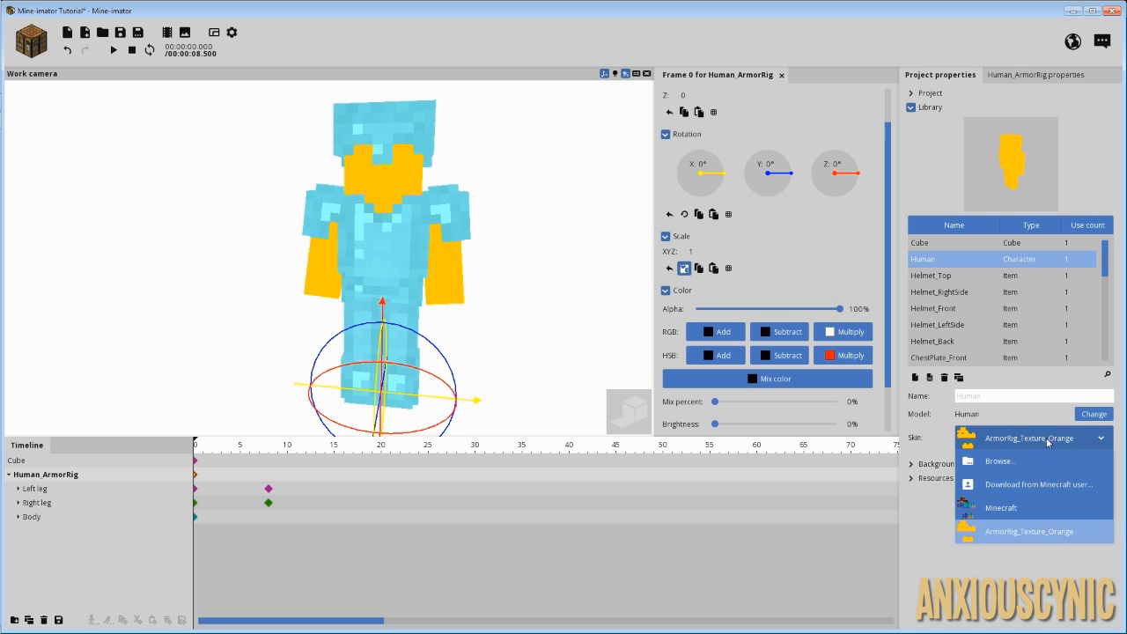
pyautogui.click(1047, 442)
pyautogui.moveTo(551, 228); pyautogui.dragTo(450, 220)
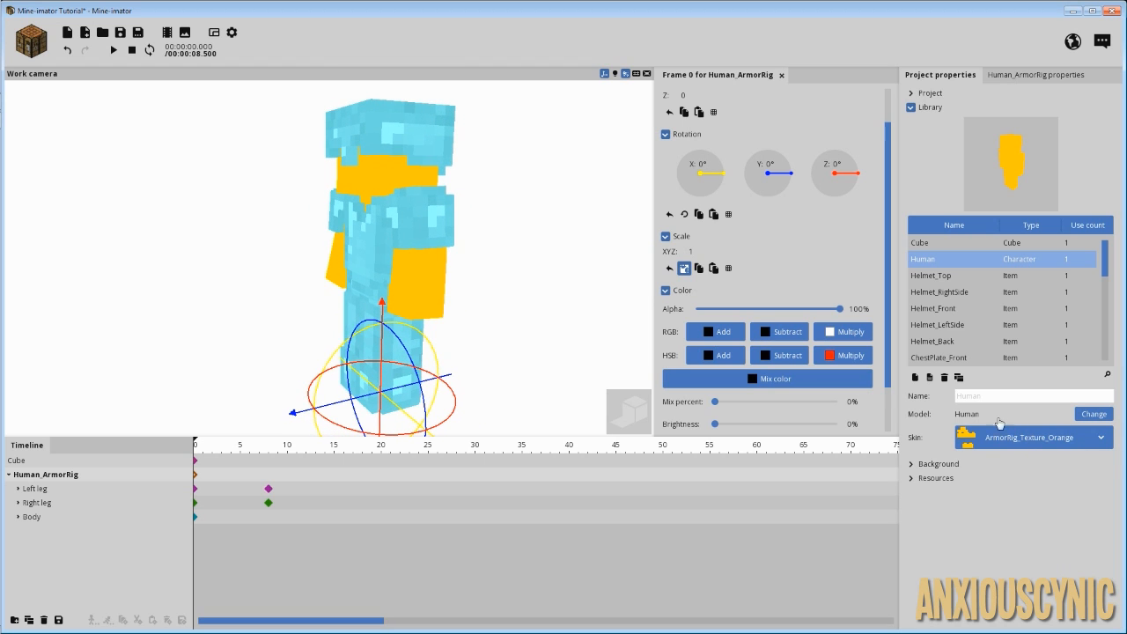
pyautogui.moveTo(496, 234)
pyautogui.mouseDown()
pyautogui.moveTo(476, 236)
pyautogui.moveTo(509, 235)
pyautogui.mouseUp()
pyautogui.click(1064, 442)
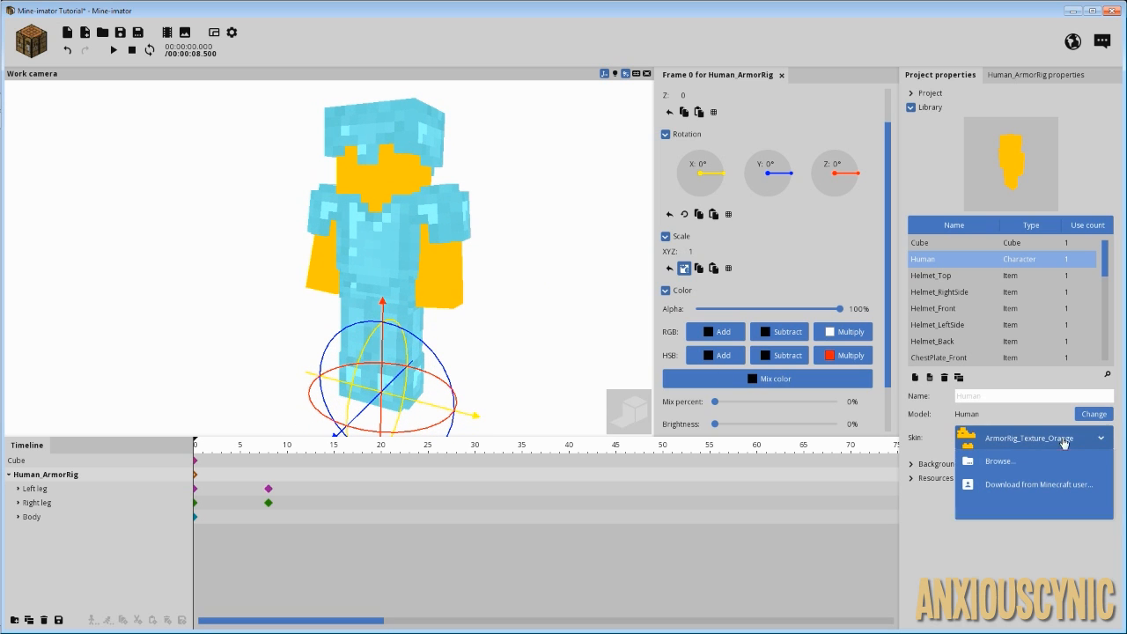
pyautogui.click(1006, 509)
# Examine the reskinned armored figure from several angles and a wider view, with the rig deselected
pyautogui.moveTo(502, 234); pyautogui.dragTo(441, 235)
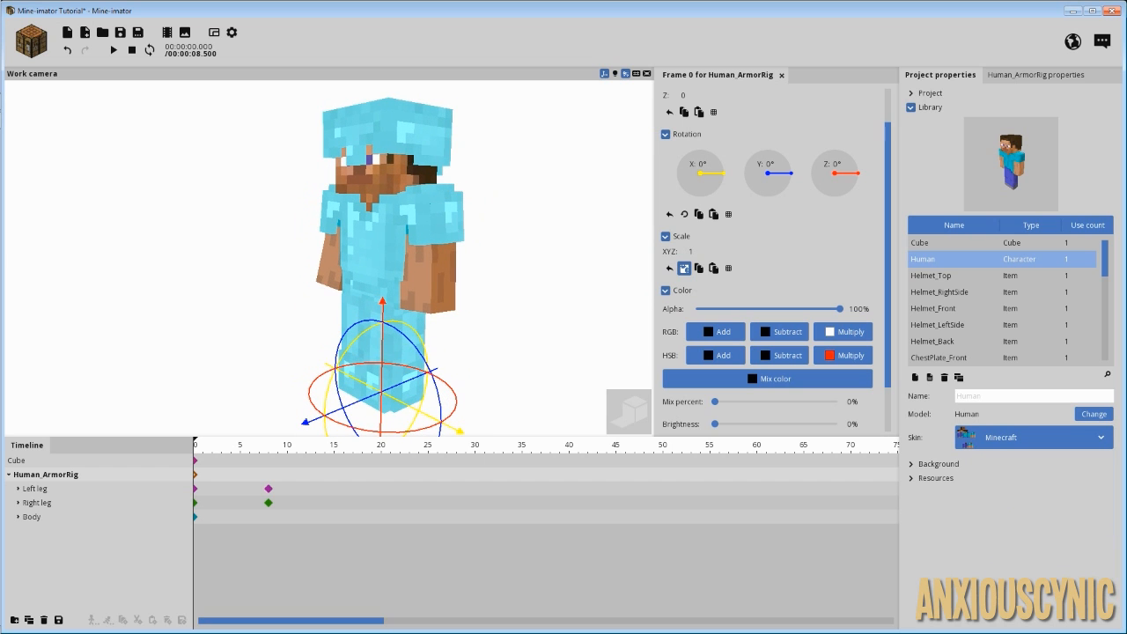
pyautogui.moveTo(508, 232); pyautogui.dragTo(504, 232)
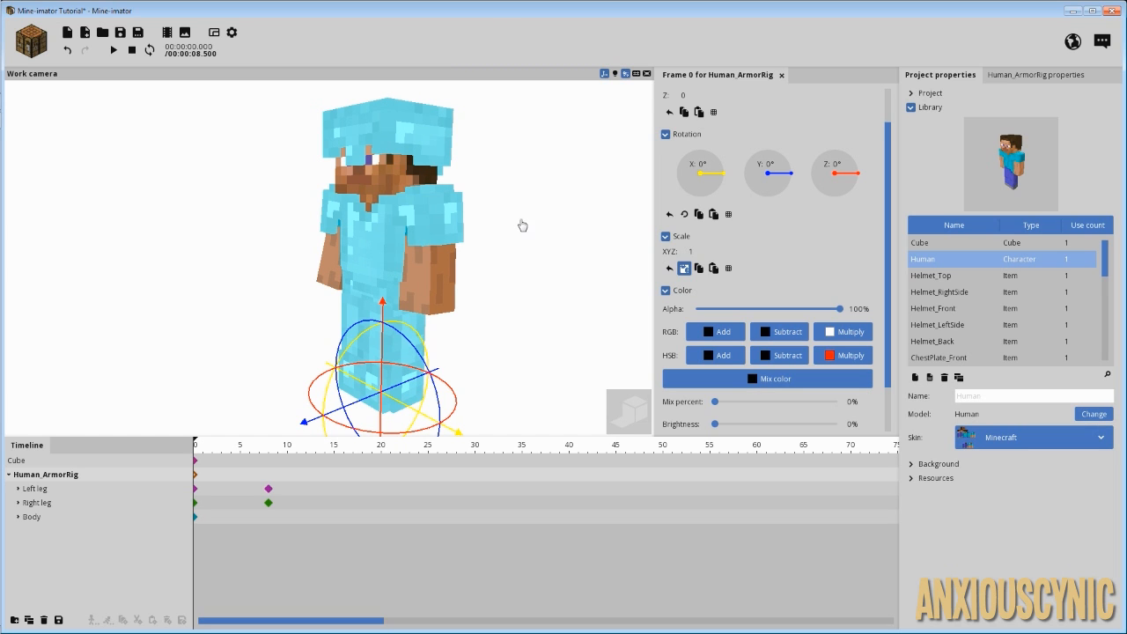
pyautogui.moveTo(518, 248); pyautogui.dragTo(515, 249)
pyautogui.scroll(-1, 515, 248)
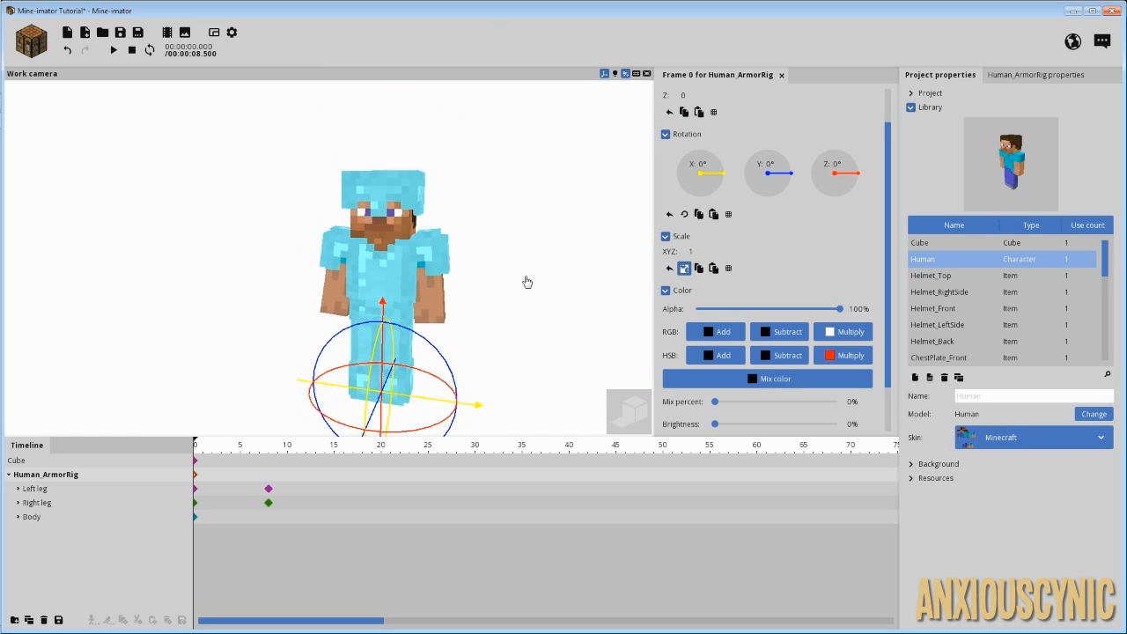
pyautogui.click(527, 267)
pyautogui.click(527, 259)
pyautogui.moveTo(589, 235); pyautogui.dragTo(588, 234, button='right')
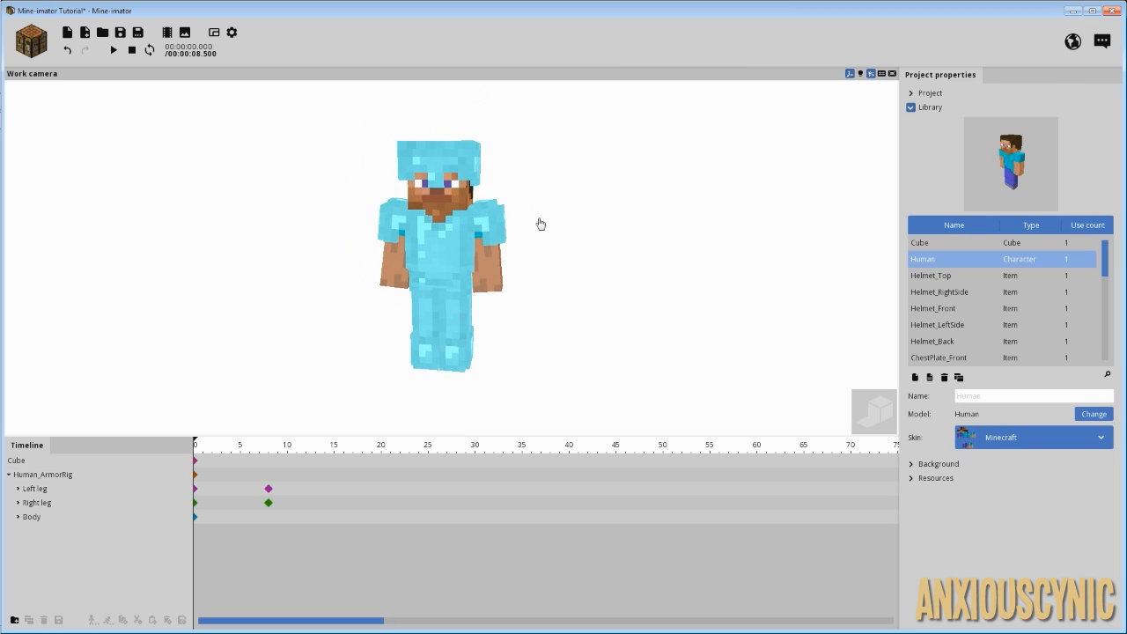